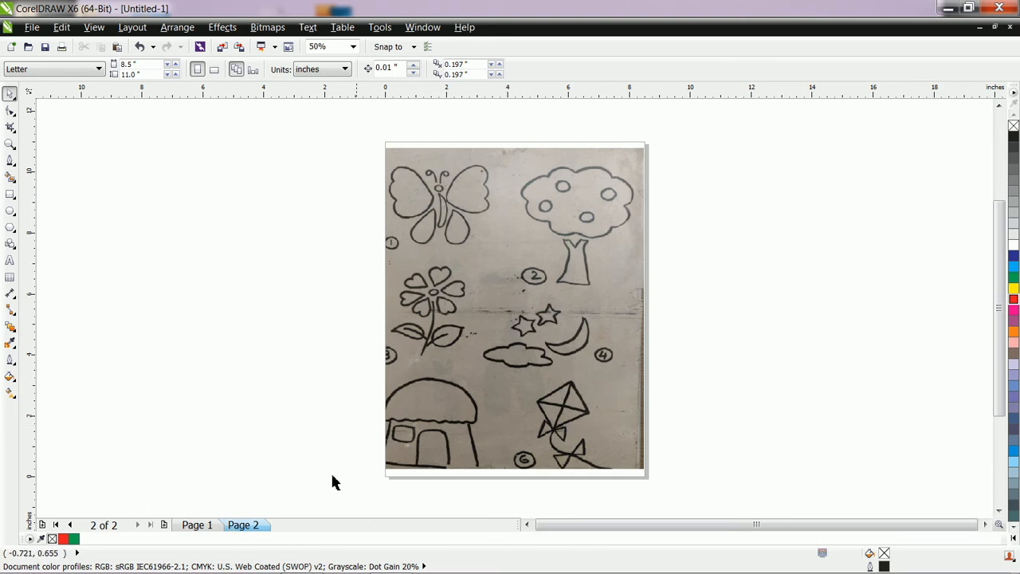
Step: Zoom to 100% and examine the hand-drawn reference sketches on page 2, from the butterfly down to the kite
click(196, 525)
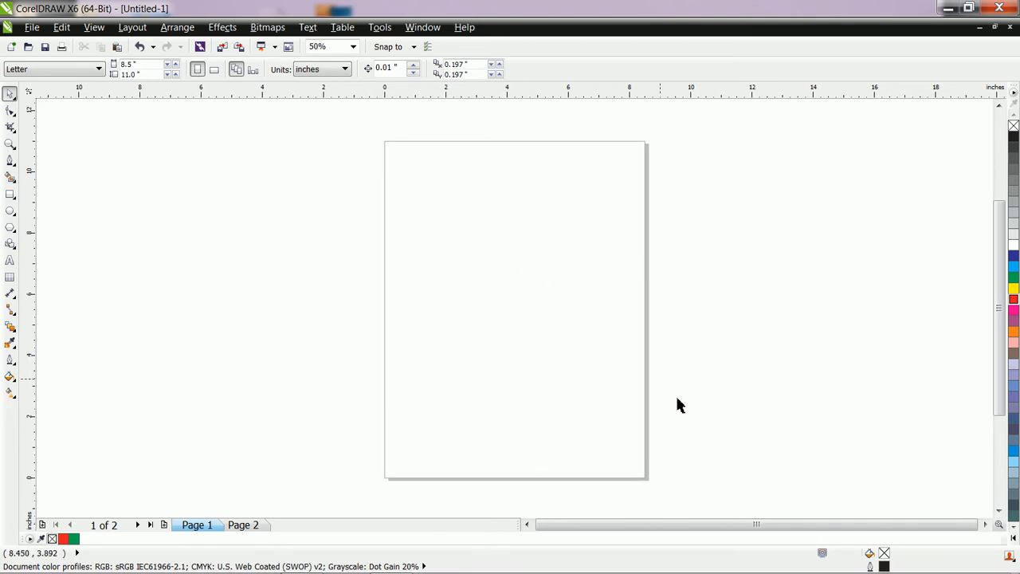
click(985, 526)
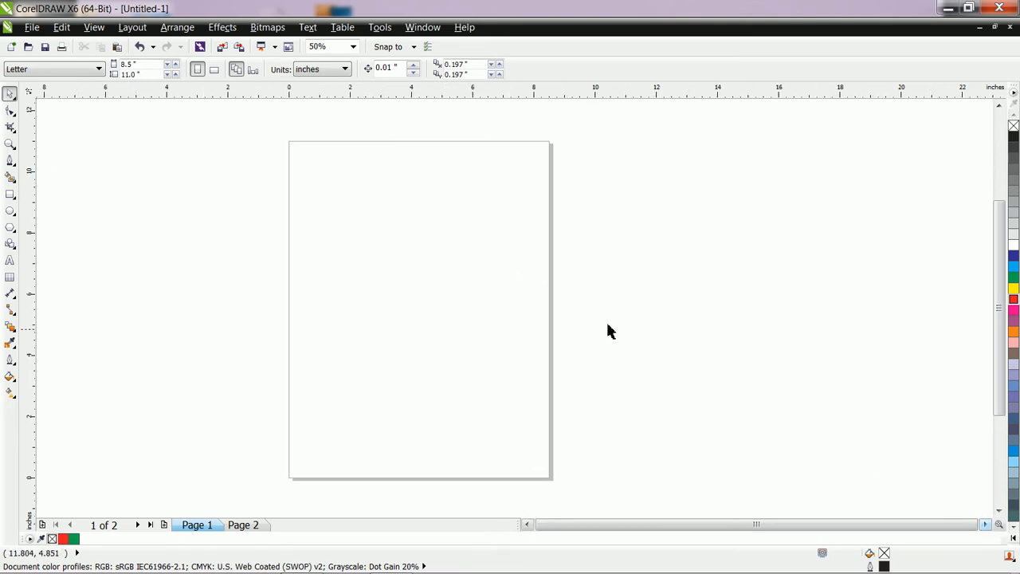
click(10, 143)
click(391, 237)
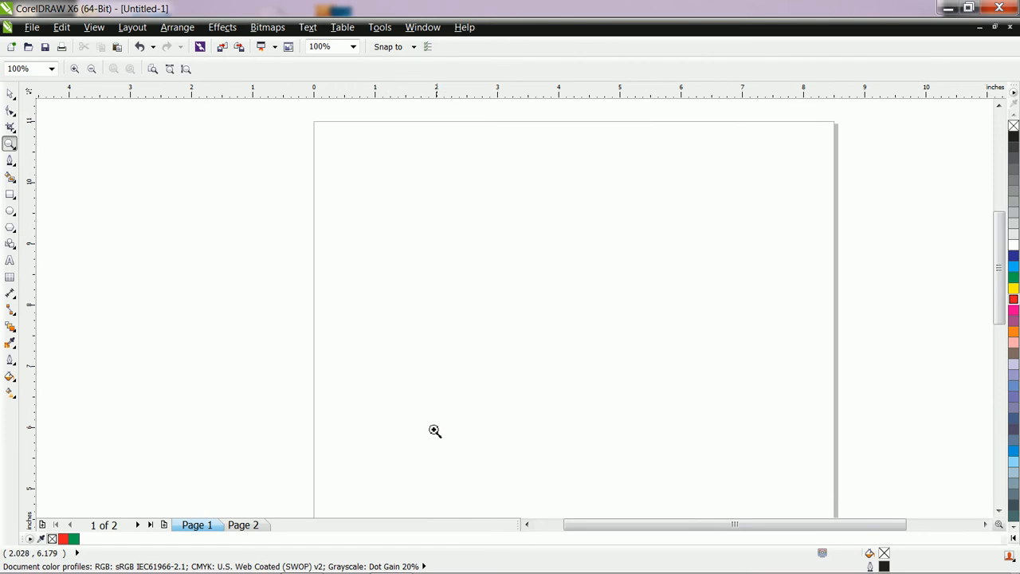
click(259, 529)
scroll(764, 437, down, 3)
scroll(770, 434, up, 3)
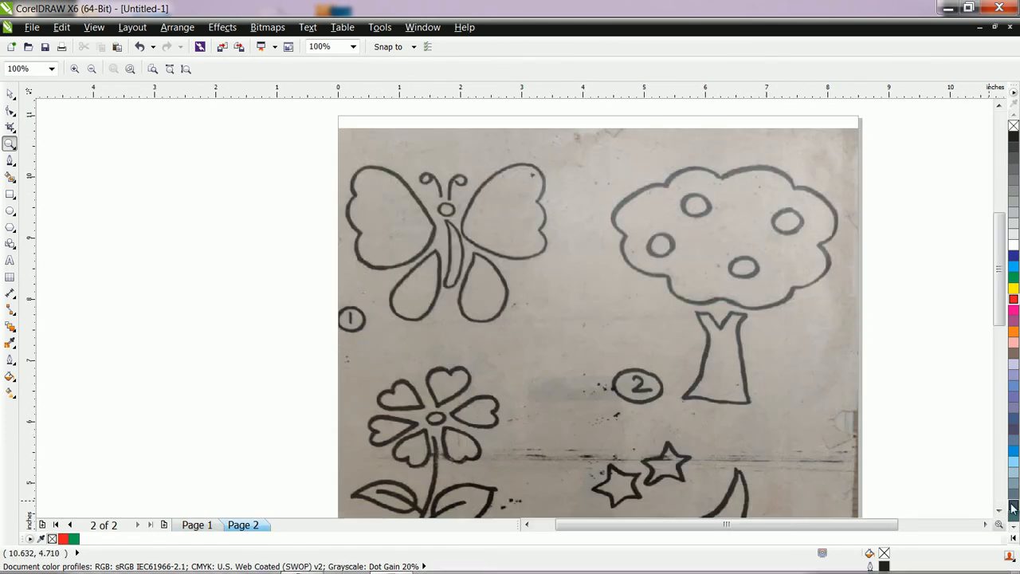
click(1000, 510)
click(1000, 510)
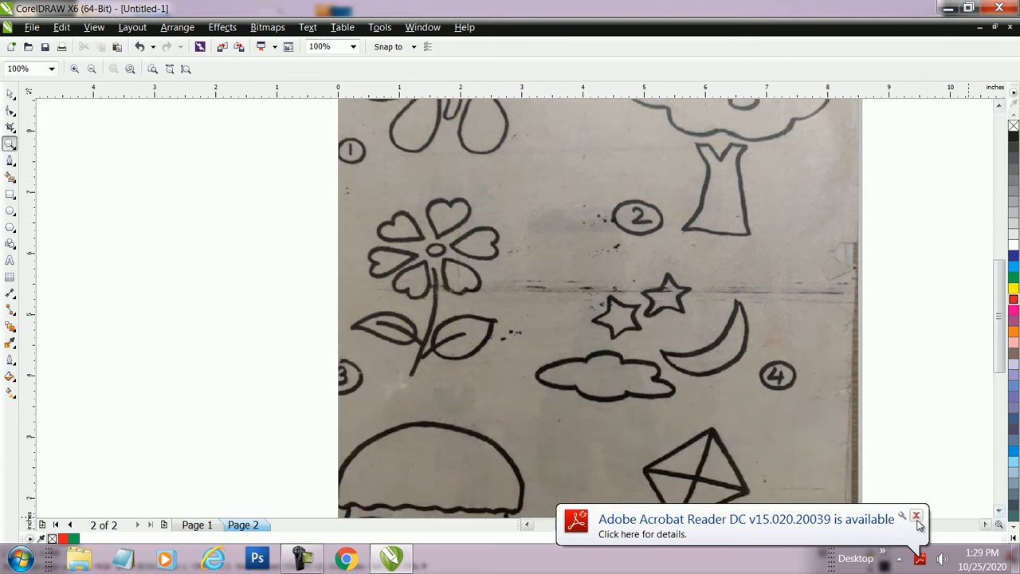
click(917, 517)
click(1000, 510)
click(1000, 510)
click(1000, 510)
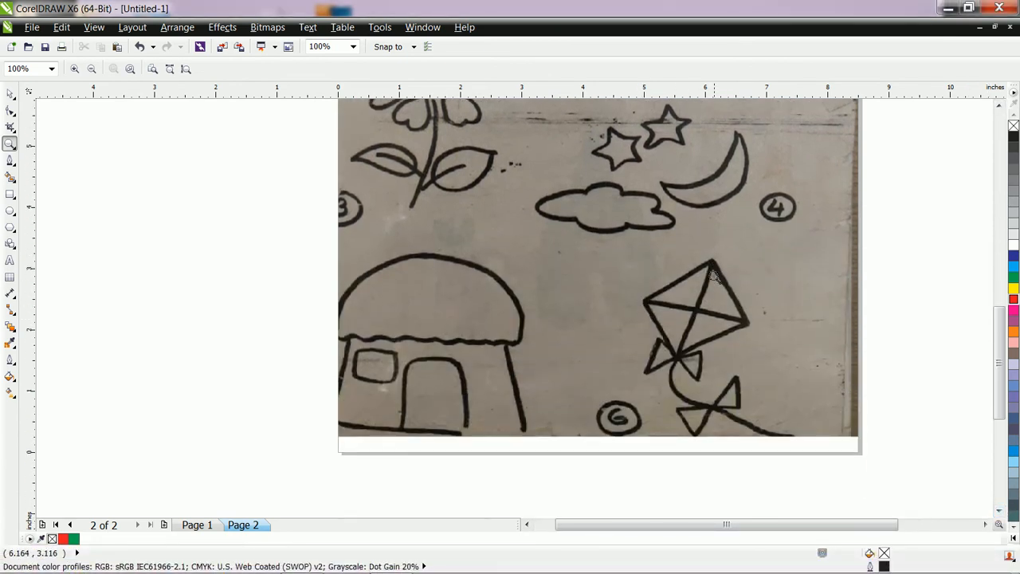
Step: On page 1, draw a closed right triangle about 1.33 in wide and 1.9 in tall with the Pen tool and fill it yellow
click(10, 94)
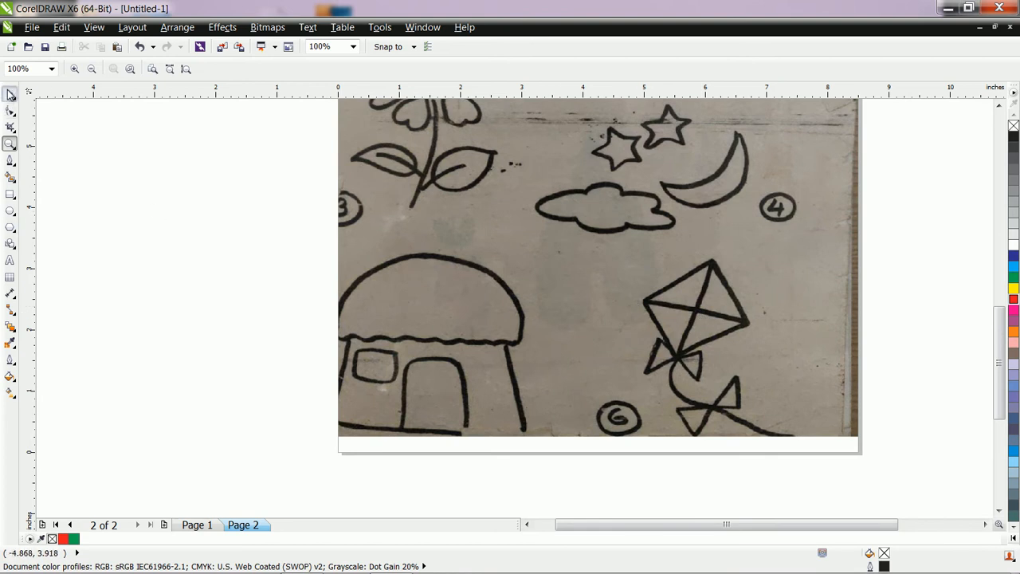
click(196, 525)
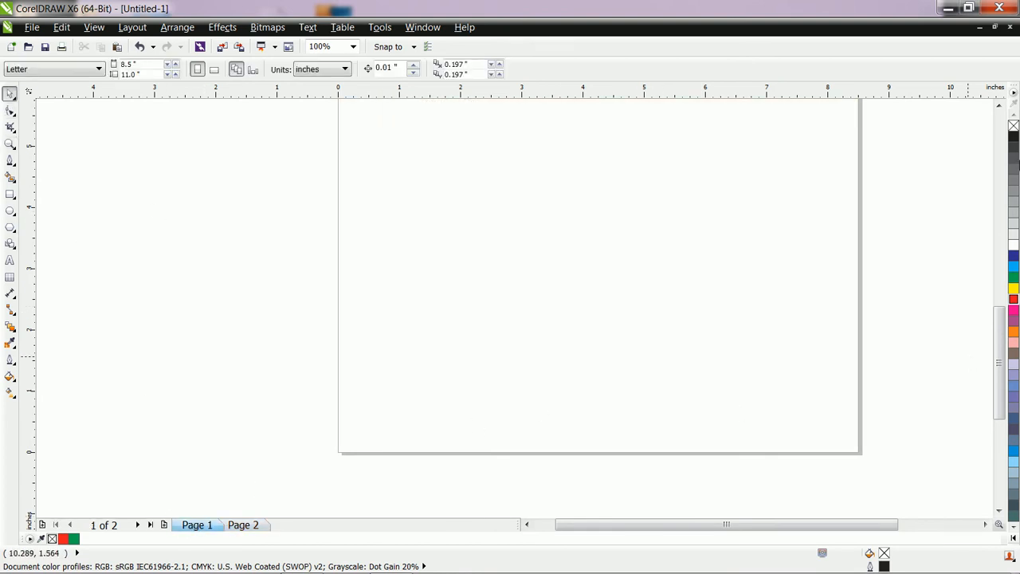
click(1000, 106)
click(1000, 105)
click(1000, 105)
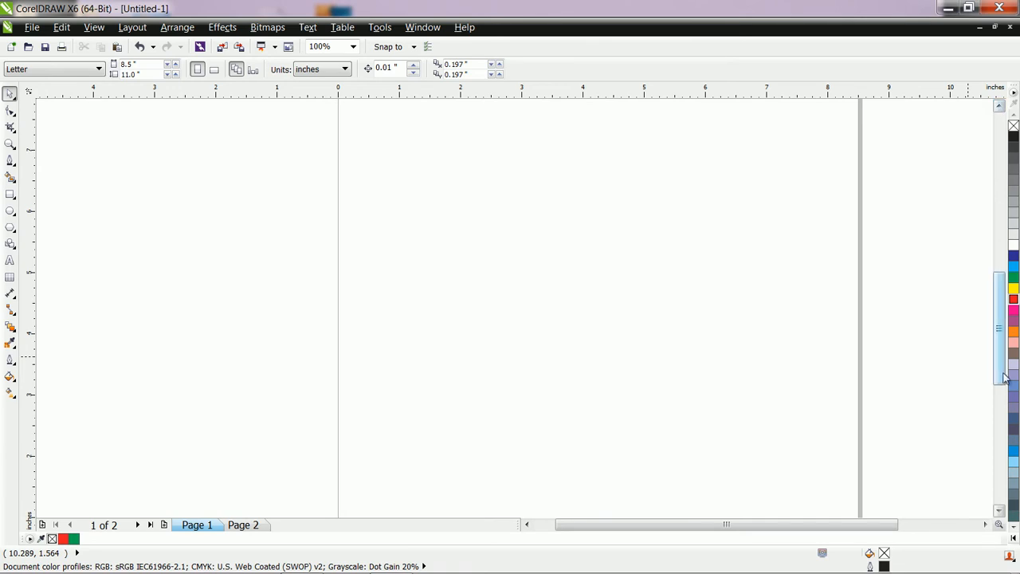
click(986, 525)
click(986, 524)
click(985, 525)
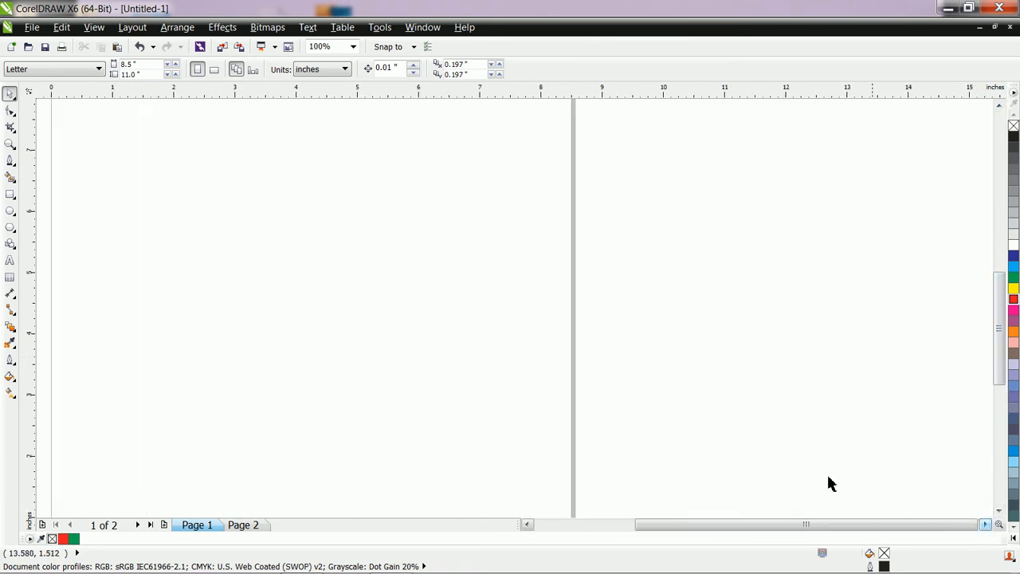
click(527, 524)
click(527, 525)
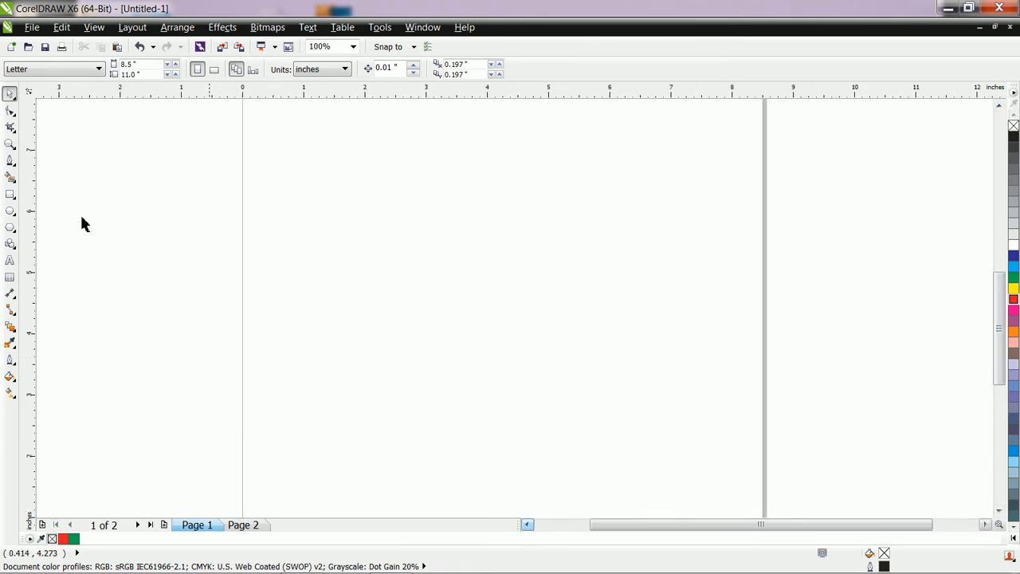
click(10, 161)
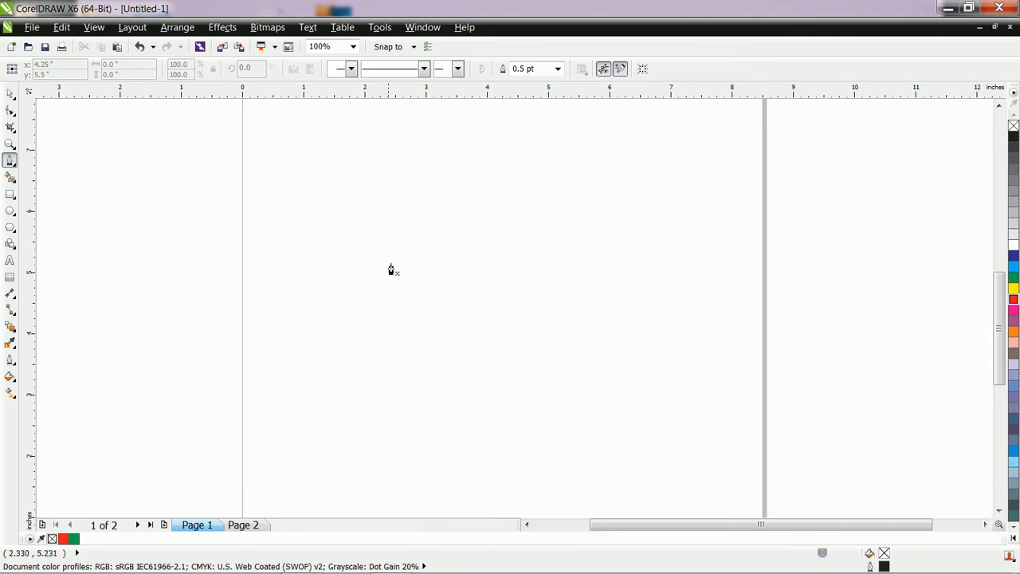
click(366, 284)
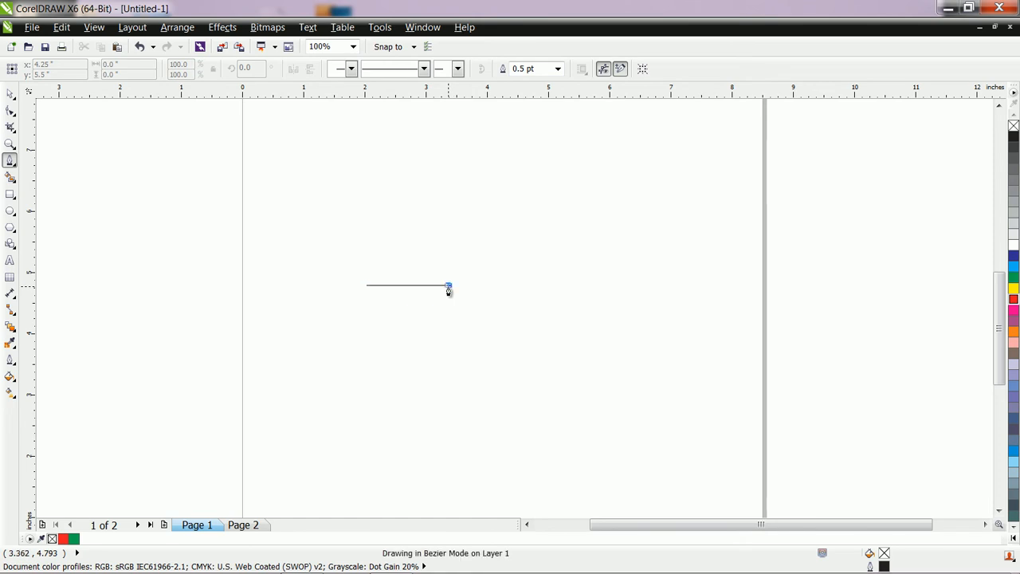
click(449, 284)
click(448, 169)
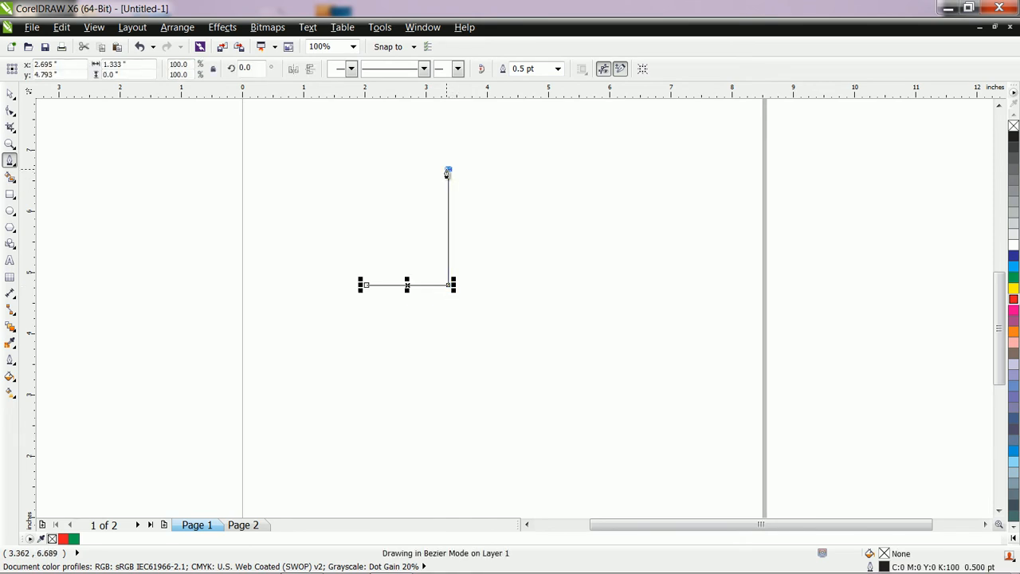
click(368, 287)
click(11, 95)
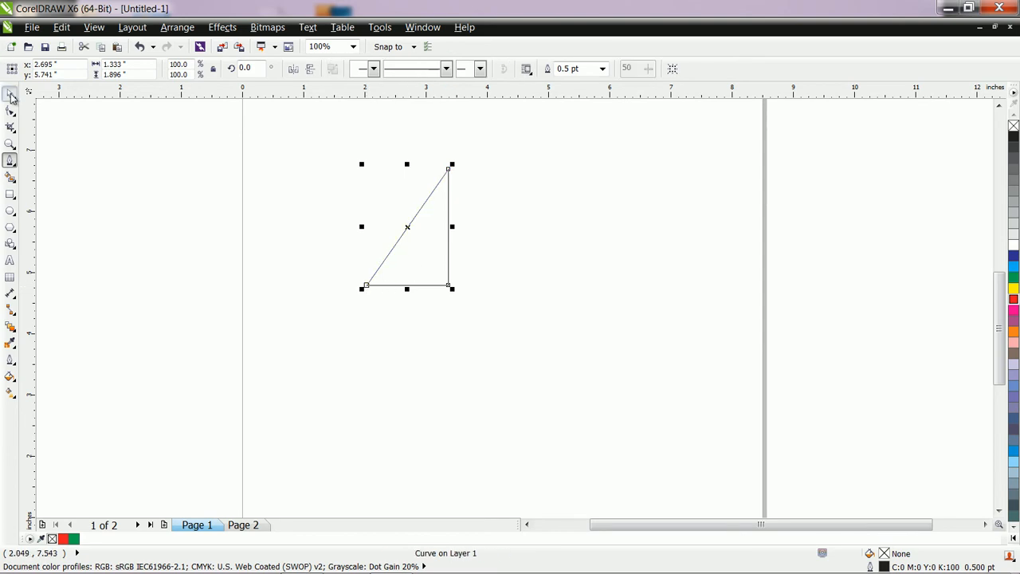
click(1014, 288)
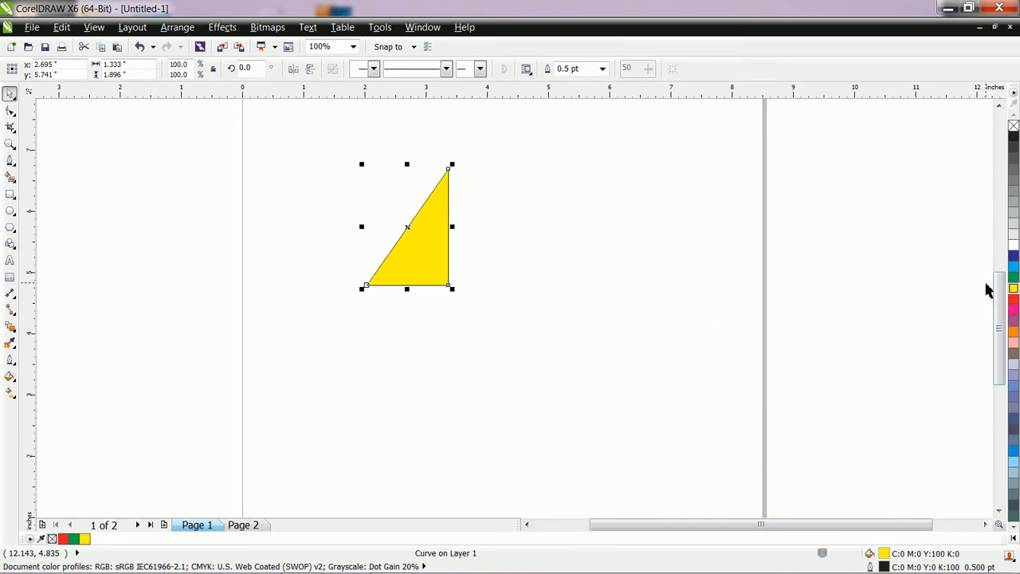
Step: Create a horizontally mirrored copy of the yellow triangle and nudge it right until the two vertical edges meet
click(293, 70)
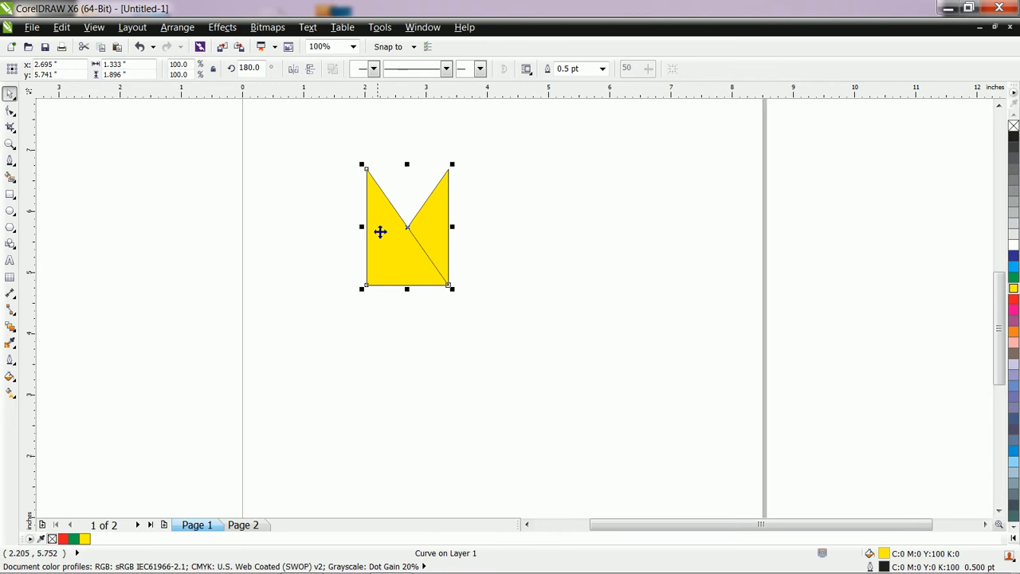
key(Right)
key(Right)
key(Right)
key(Right)
key(Right)
key(Right)
key(Right)
key(Right)
key(Right)
key(Right)
key(Right)
key(Right)
key(Right)
key(Right)
key(Right)
key(Right)
key(Right)
key(Right)
key(Right)
key(Right)
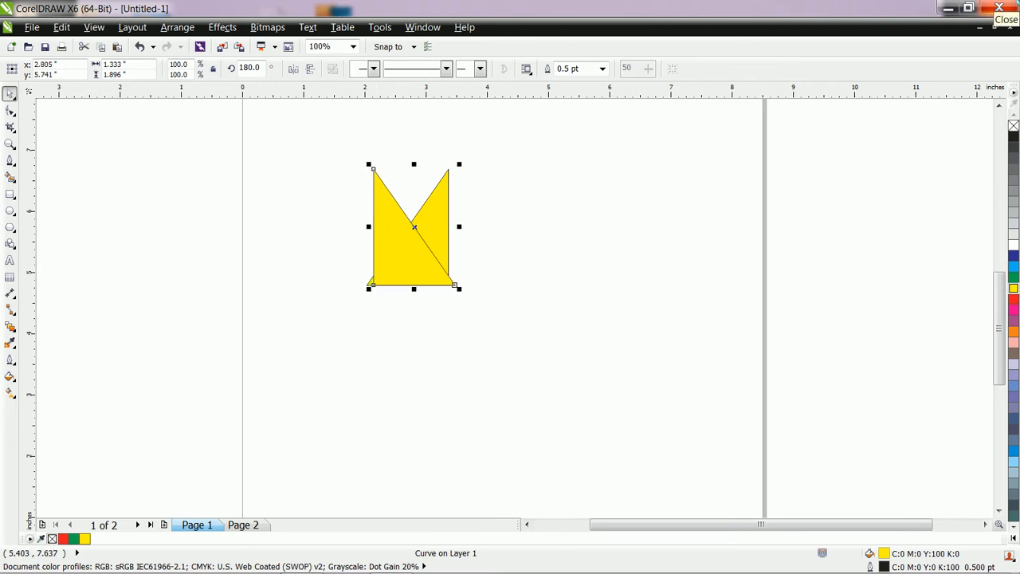
key(Right)
key(Right)
key(Right)
key(Right)
key(Right)
key(Right)
key(Right)
key(Right)
key(Right)
key(Right)
key(Right)
key(Right)
key(Right)
key(Right)
key(Right)
key(Right)
key(Right)
key(Right)
key(Right)
key(Right)
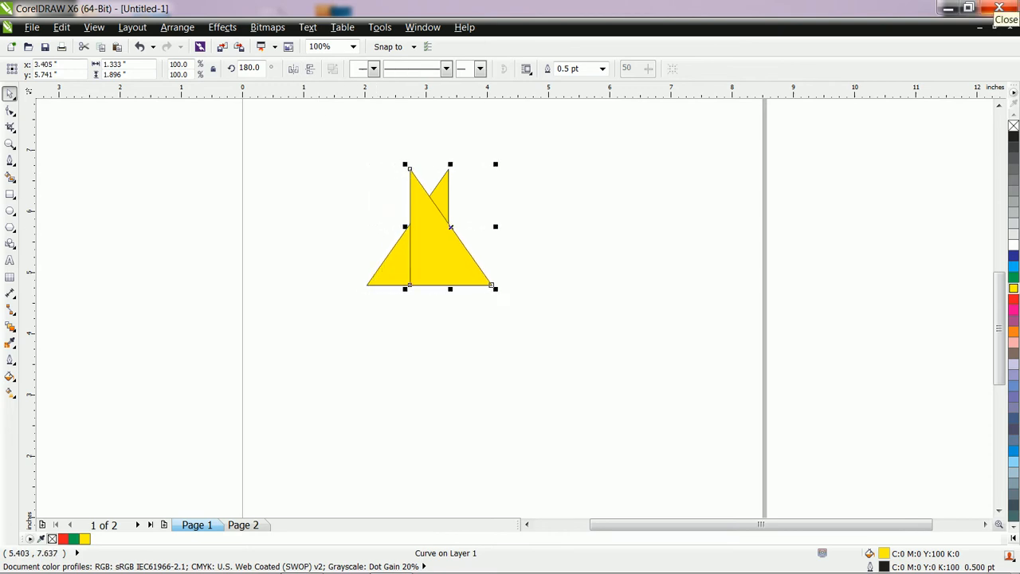
key(Right)
key(Right)
key(Right)
key(Right)
key(Right)
key(Right)
key(Right)
key(Right)
key(Right)
key(Right)
key(Right)
key(Right)
key(Right)
key(Right)
key(Right)
key(Right)
key(Right)
key(Right)
key(Right)
key(Right)
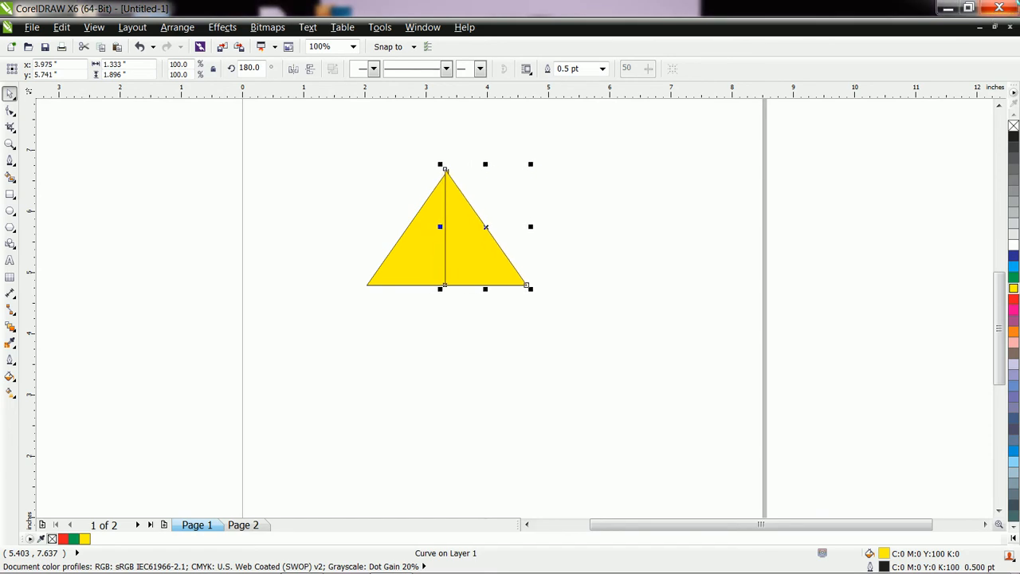
key(Left)
key(Left)
key(Left)
key(Left)
key(Left)
key(Left)
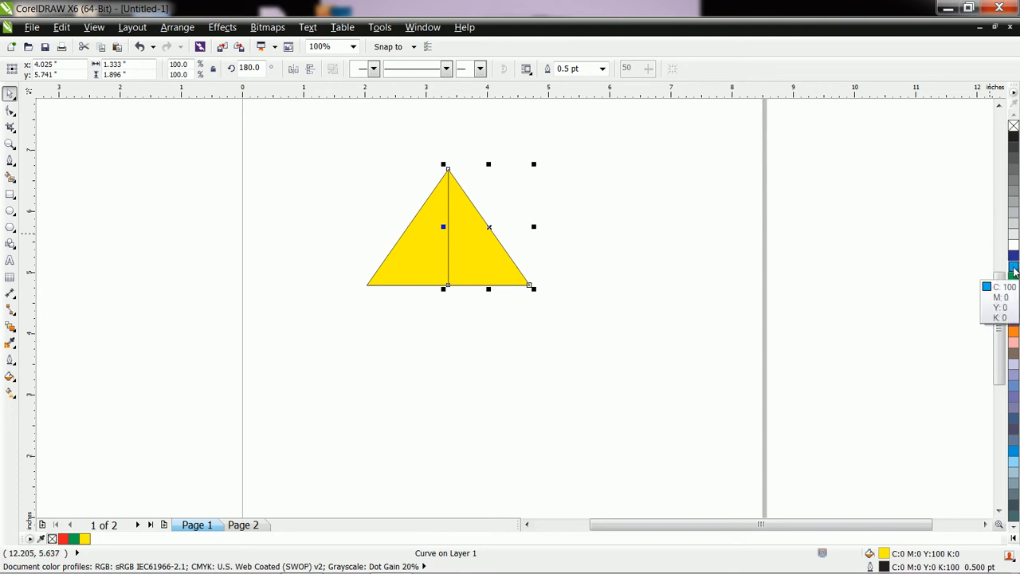
Step: Fill the mirrored triangle cyan (C:100) and set the outline width of both triangles to None
click(1014, 267)
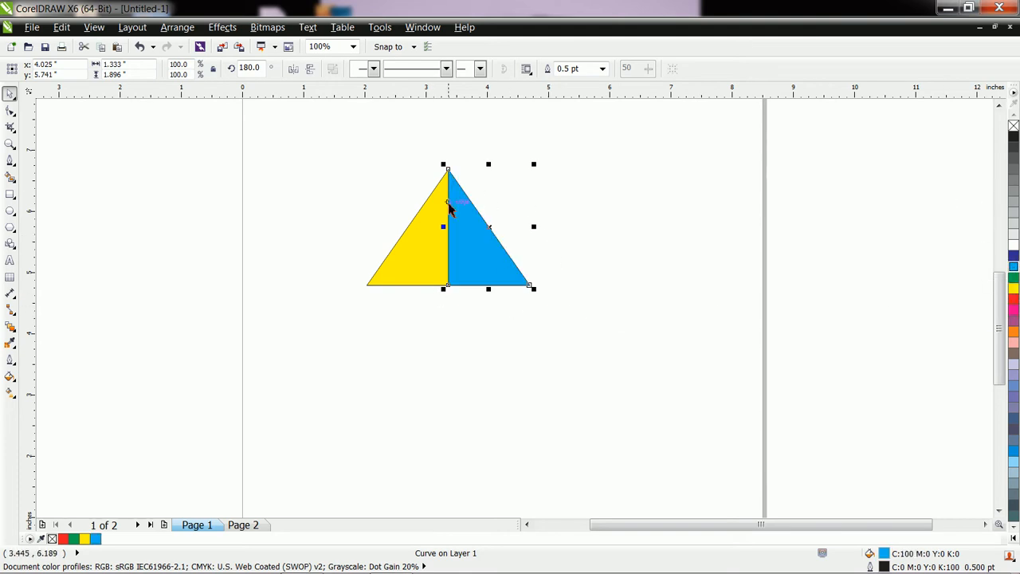
scroll(452, 207, up, 5)
scroll(450, 212, up, 1)
scroll(448, 212, down, 2)
scroll(449, 213, up, 1)
scroll(449, 212, down, 2)
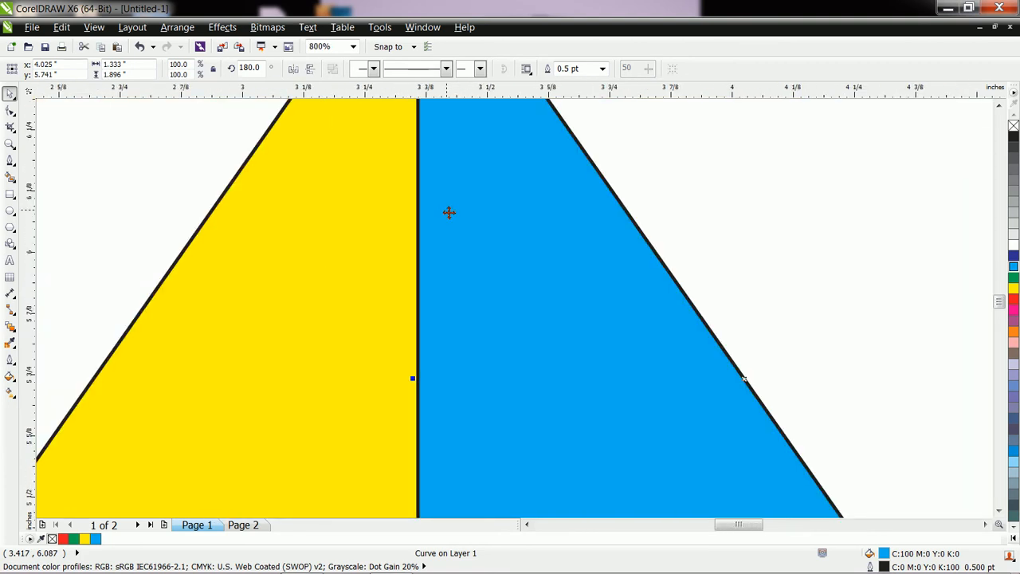
click(602, 68)
click(593, 83)
click(386, 226)
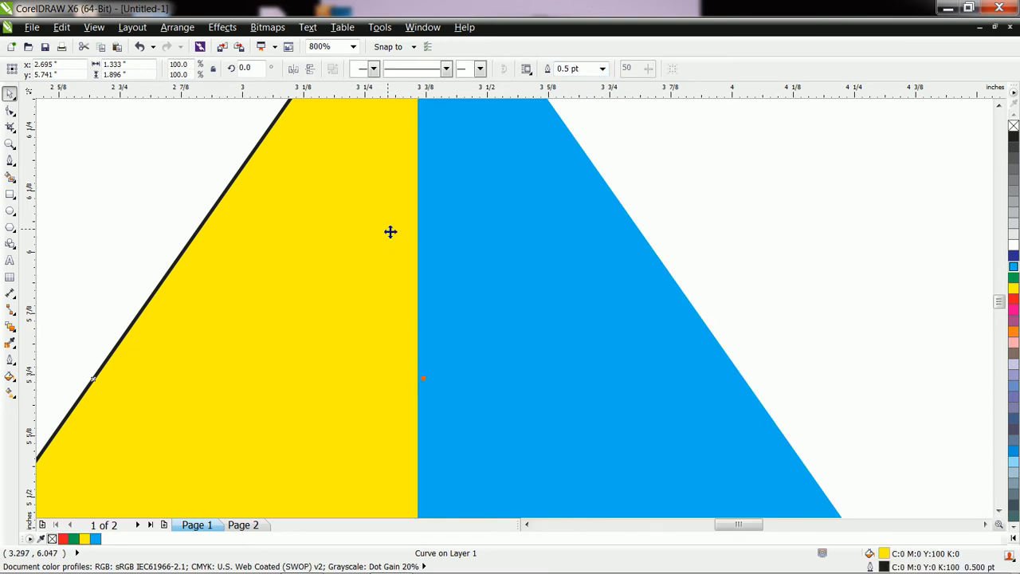
click(602, 70)
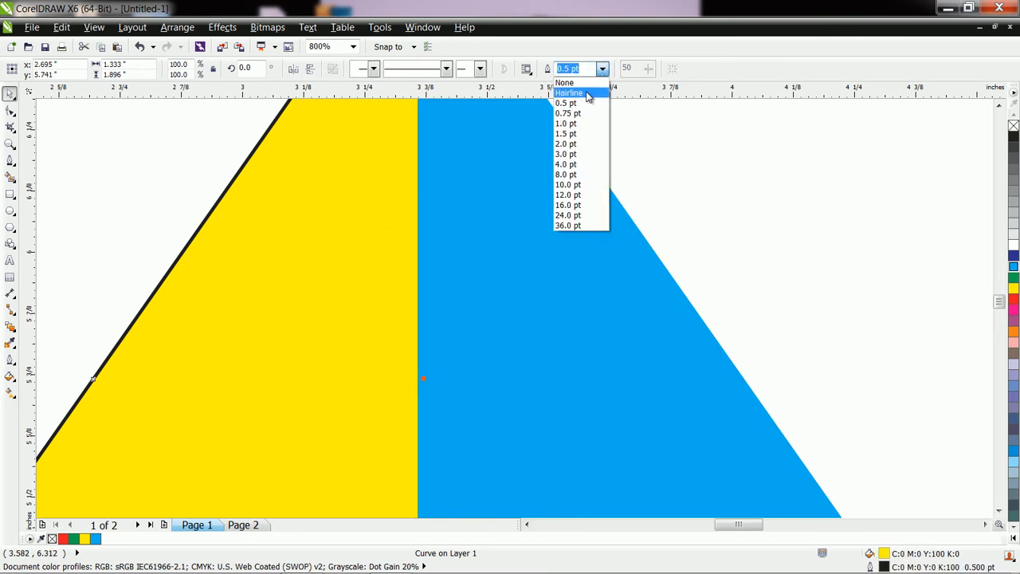
click(574, 83)
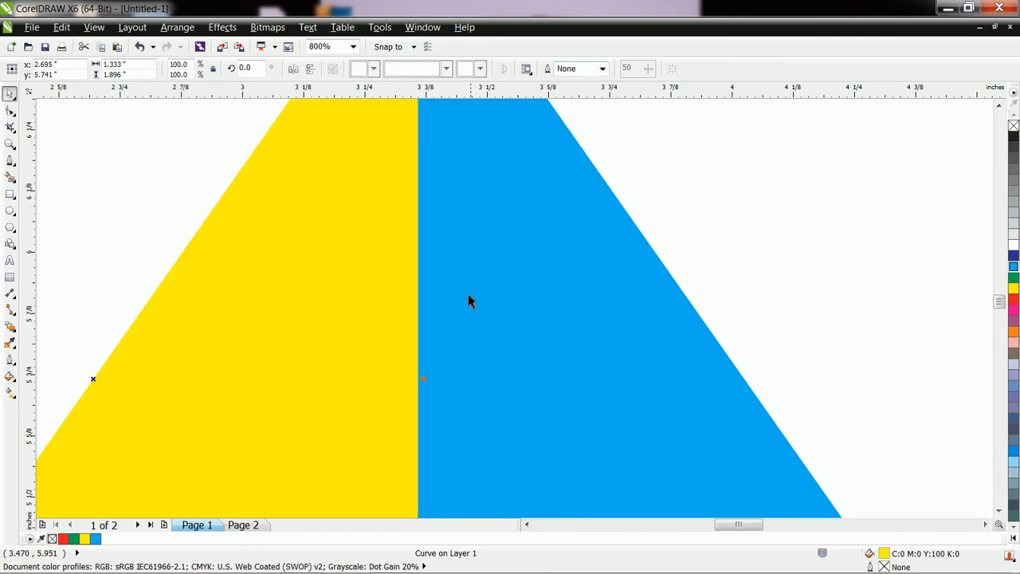
Step: Create a vertically mirrored copy of the yellow triangle and fill it magenta (M:100)
scroll(457, 342, up, 2)
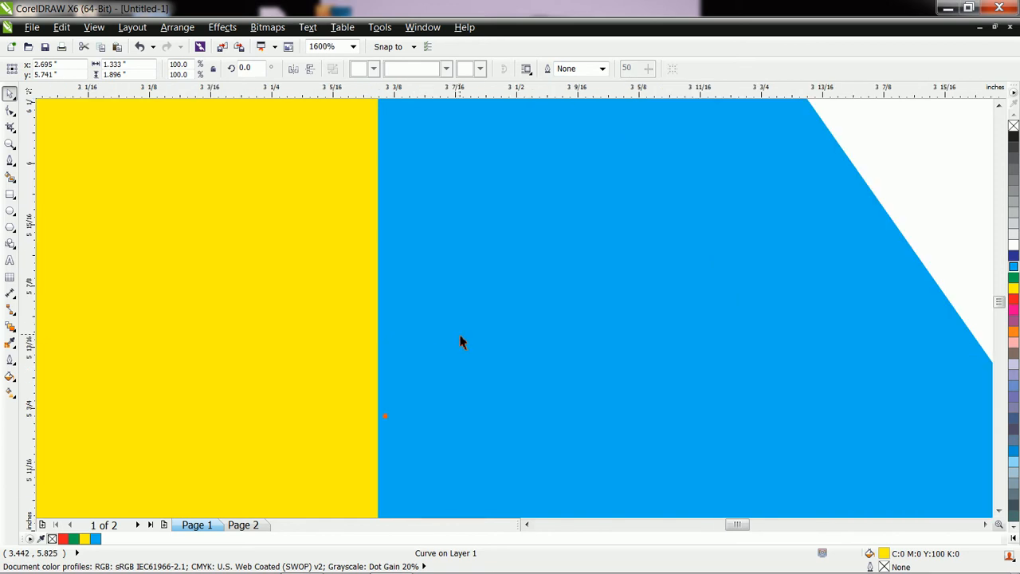
scroll(461, 342, down, 5)
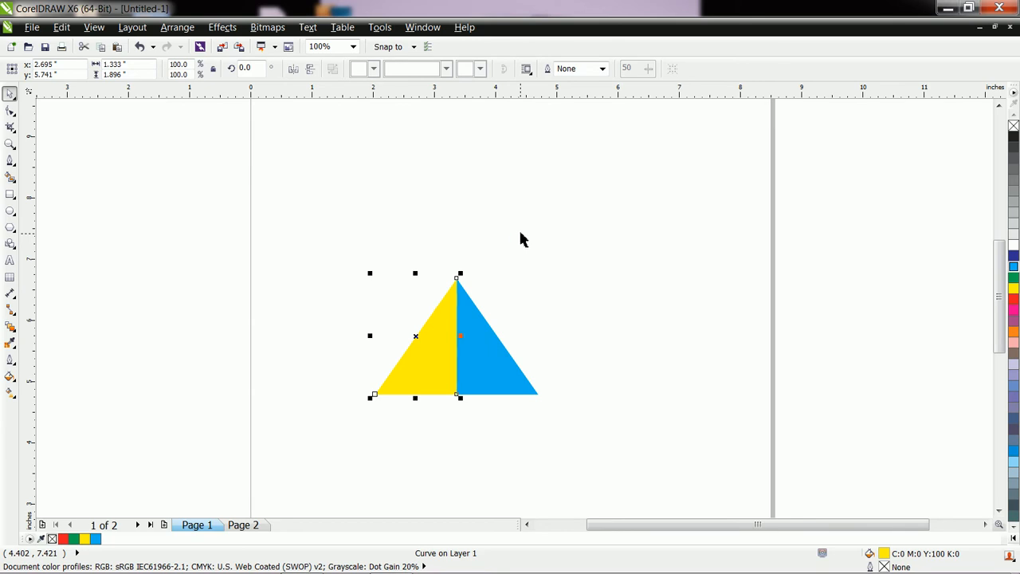
click(310, 69)
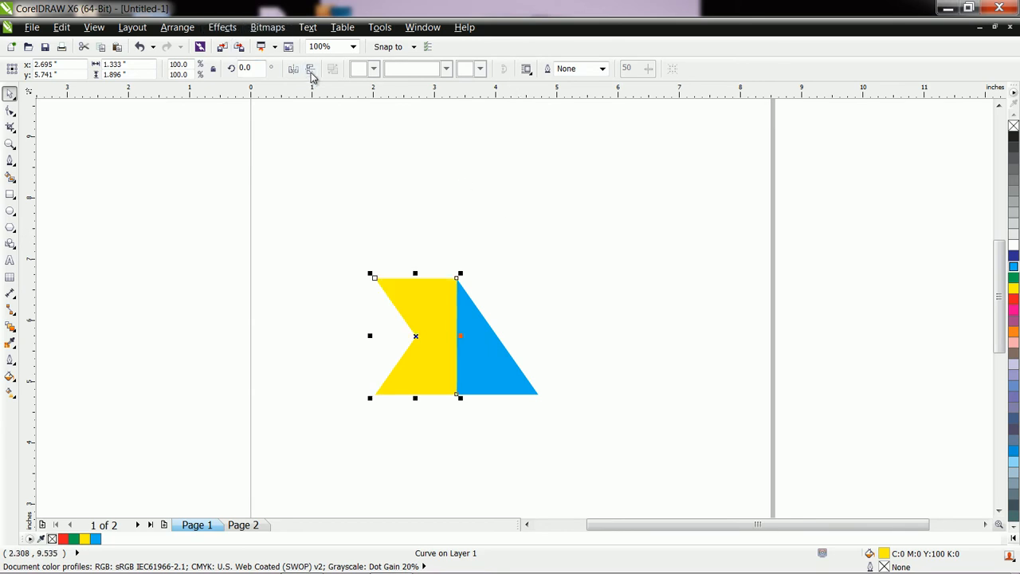
click(1014, 311)
Step: Nudge the magenta triangle straight down until its horizontal edge meets the base of the yellow triangle
key(Down)
key(Down)
key(Down)
key(Down)
key(Down)
key(Down)
key(Down)
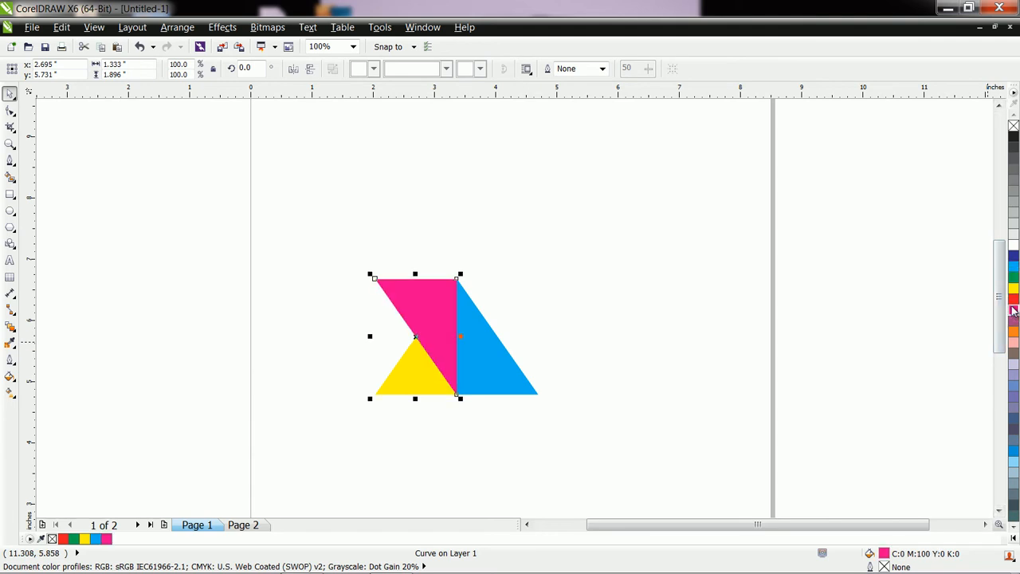
key(Down)
key(Down)
key(Down)
key(Down)
key(Down)
key(Down)
key(Down)
key(Down)
key(Down)
key(Down)
key(Down)
key(Down)
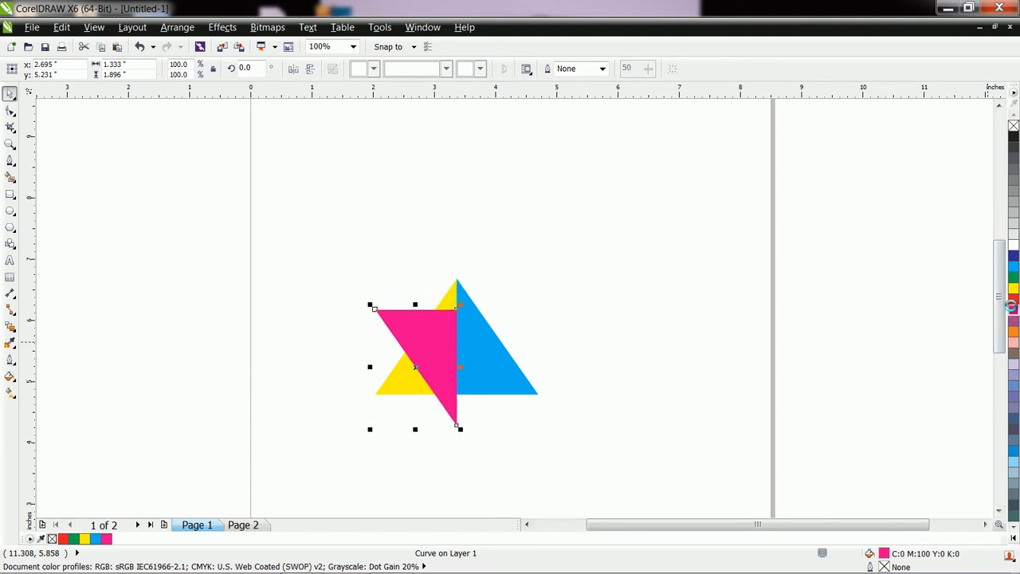
key(Down)
key(Down)
key(Down)
key(Down)
key(Down)
key(Down)
key(Down)
key(Down)
key(Down)
key(Down)
key(Down)
key(Down)
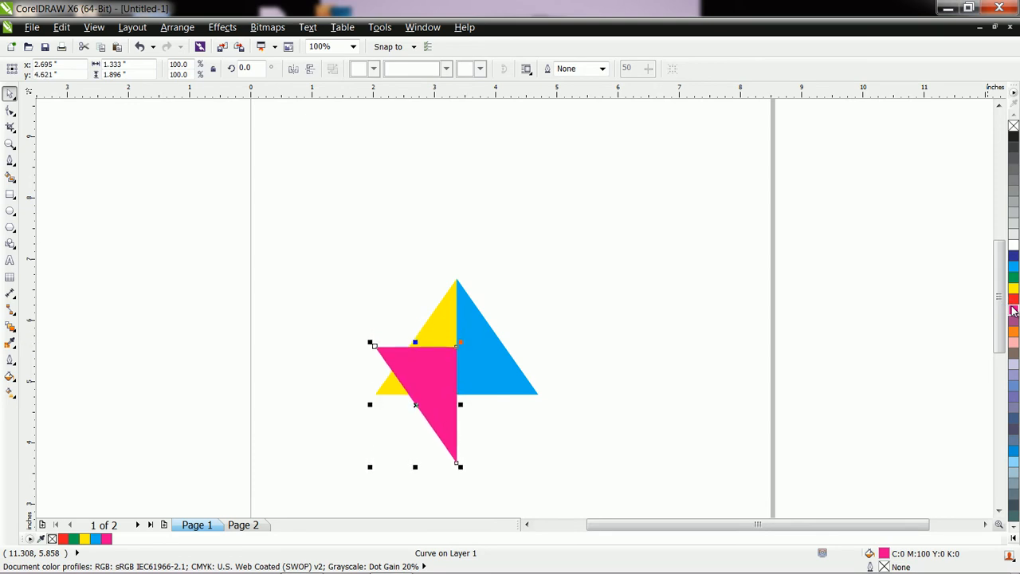
key(Down)
key(Down)
key(Down)
key(Down)
key(Down)
key(Down)
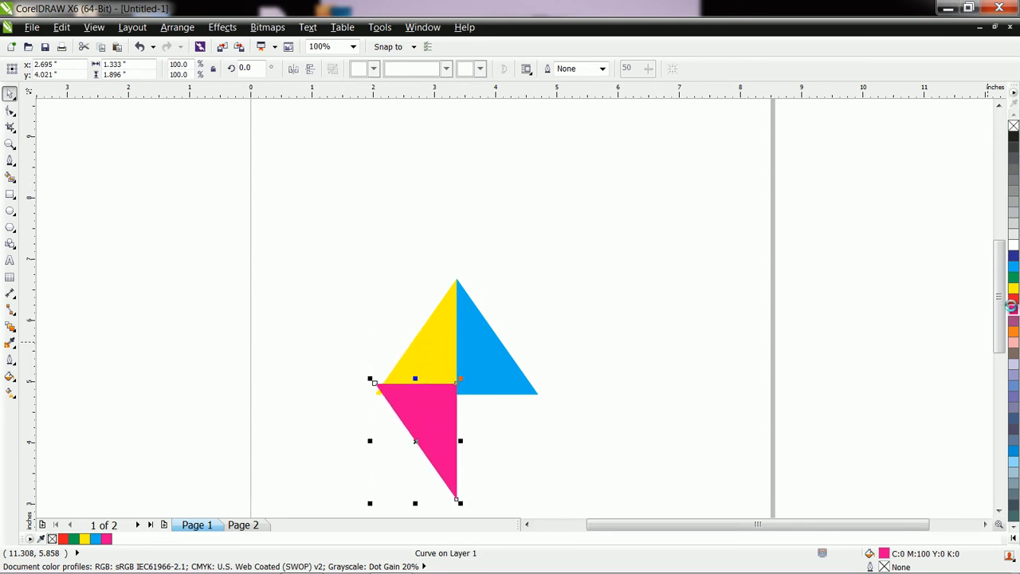
key(Down)
key(Down)
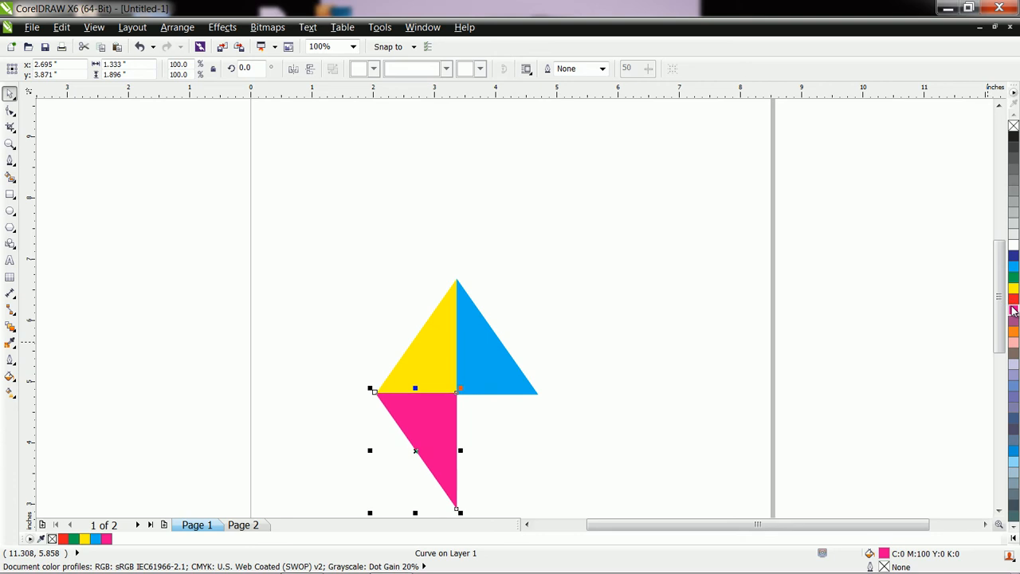
key(Up)
key(Up)
key(Up)
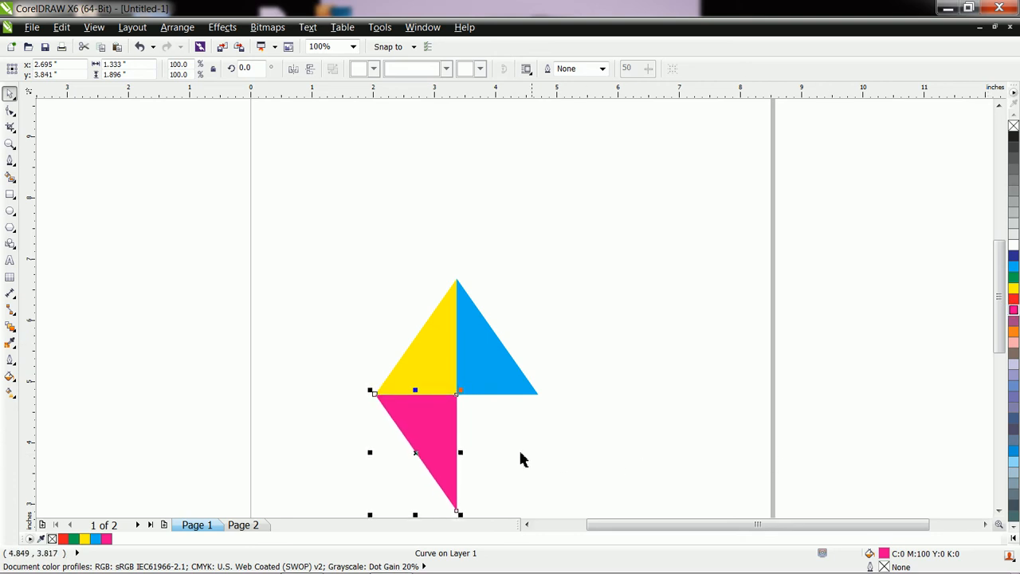
Step: Close the gap between the magenta and yellow triangles, moving the magenta one until their outer corners and horizontal edges coincide
scroll(402, 420, up, 1)
scroll(405, 418, up, 3)
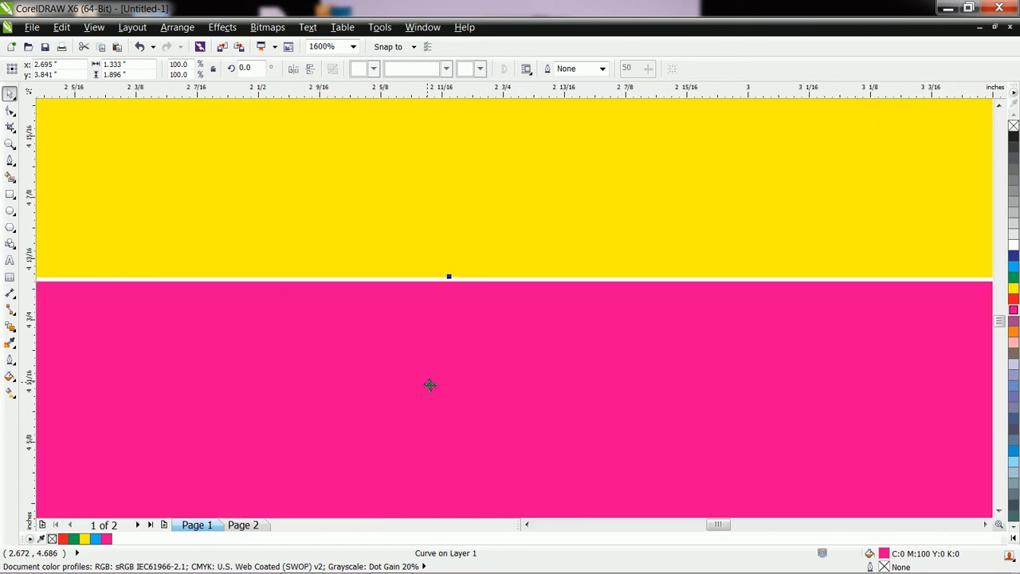
key(Up)
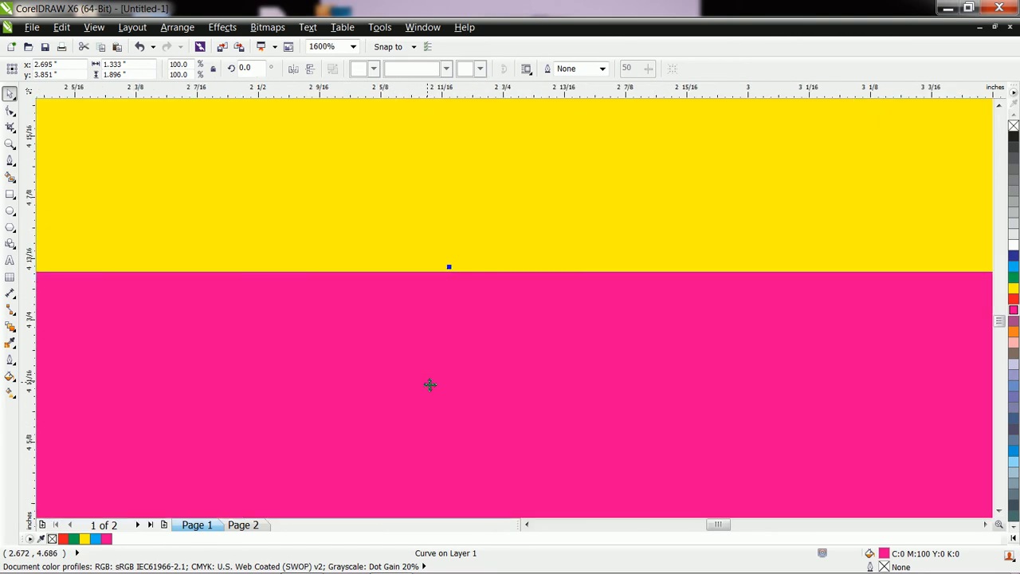
scroll(444, 289, down, 1)
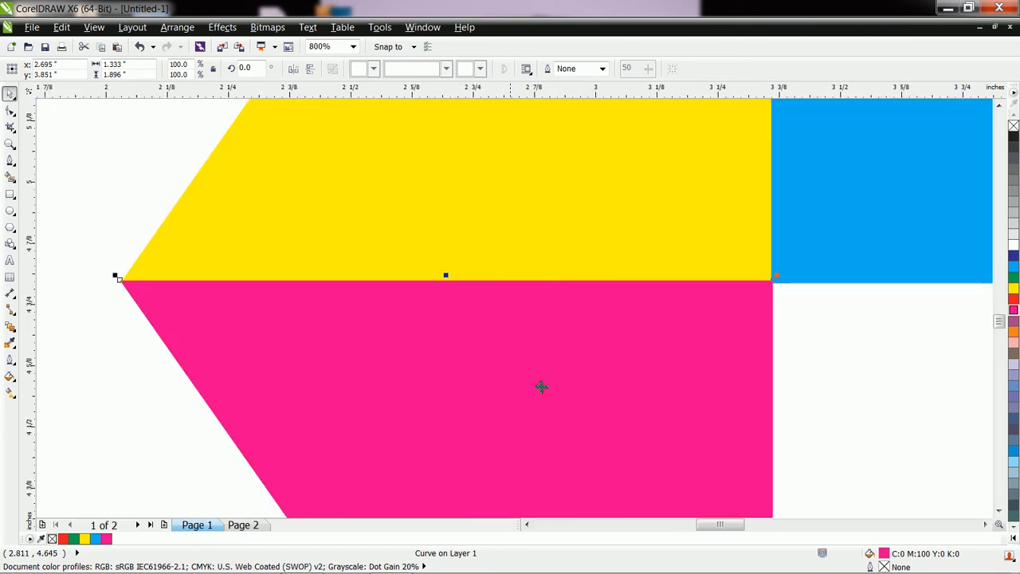
scroll(124, 281, up, 4)
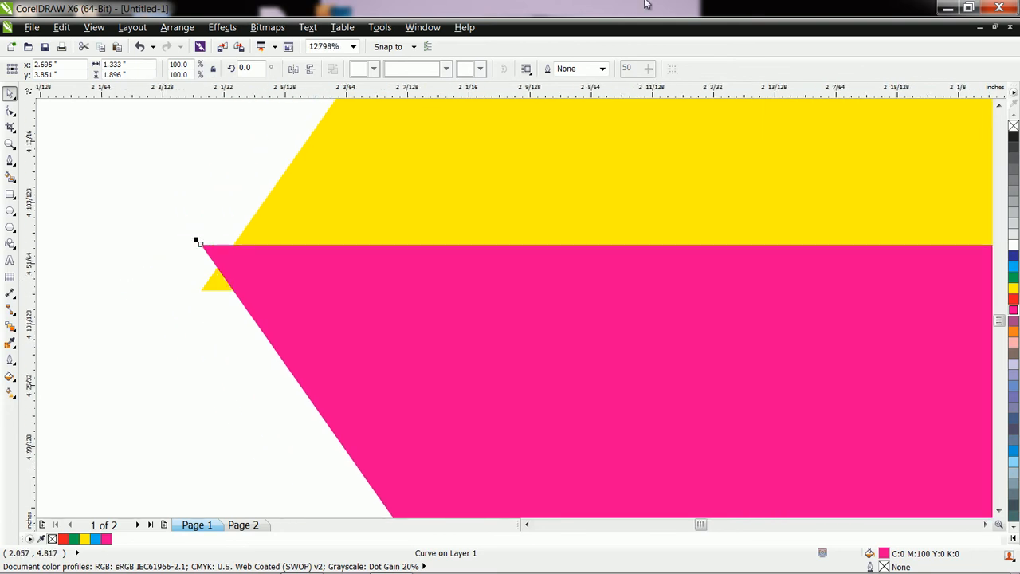
drag(469, 347, 473, 391)
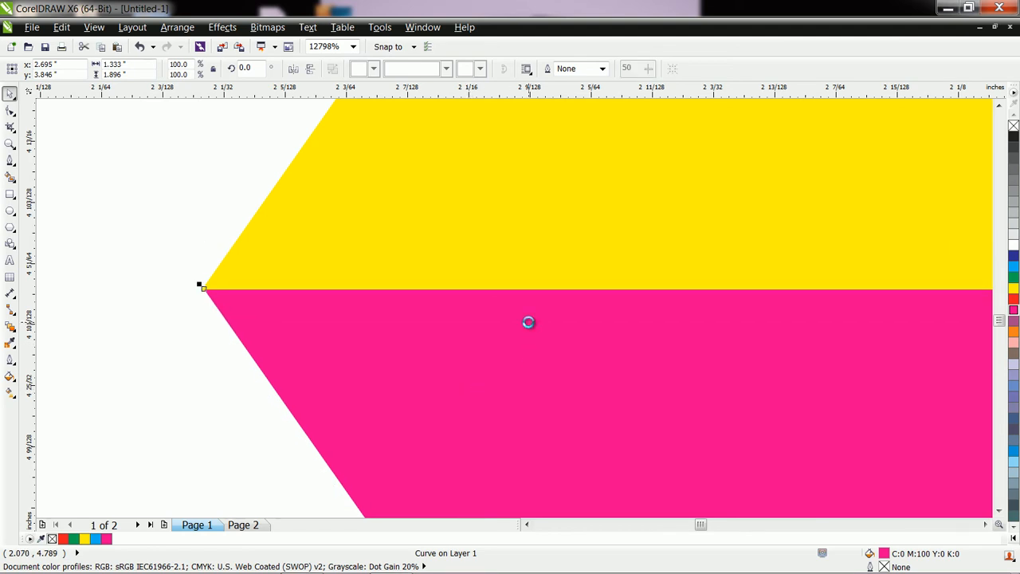
scroll(532, 325, down, 3)
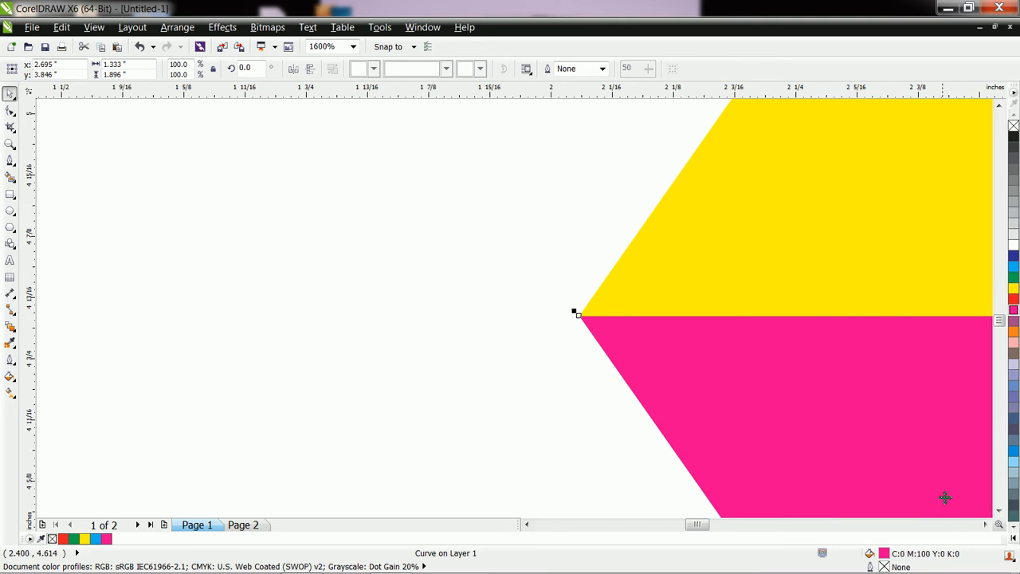
Step: Create a horizontally mirrored copy of the magenta triangle and fill it green (C:100 Y:100)
click(986, 526)
click(986, 526)
click(985, 526)
scroll(821, 364, down, 3)
scroll(821, 363, up, 2)
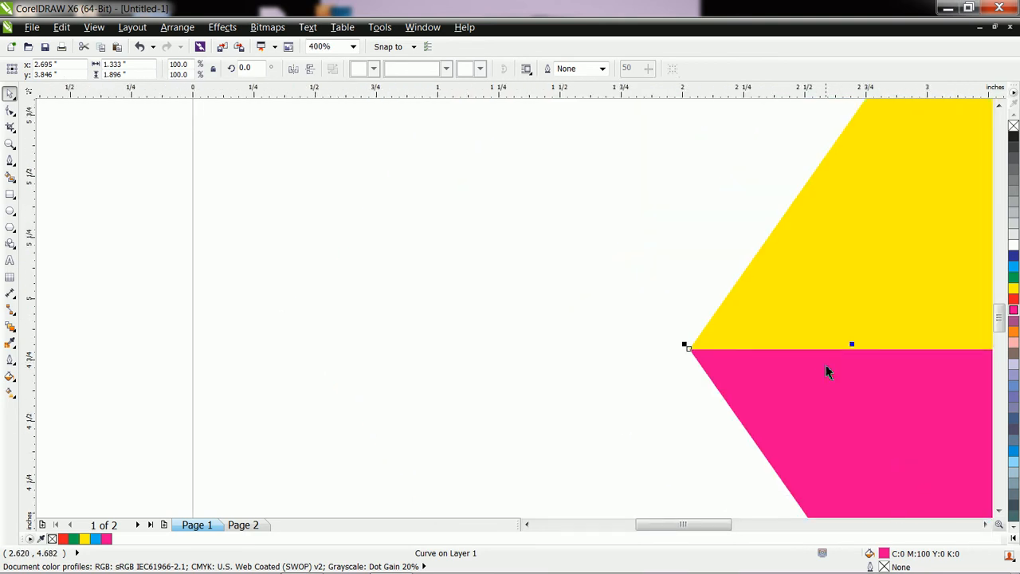
scroll(805, 335, down, 1)
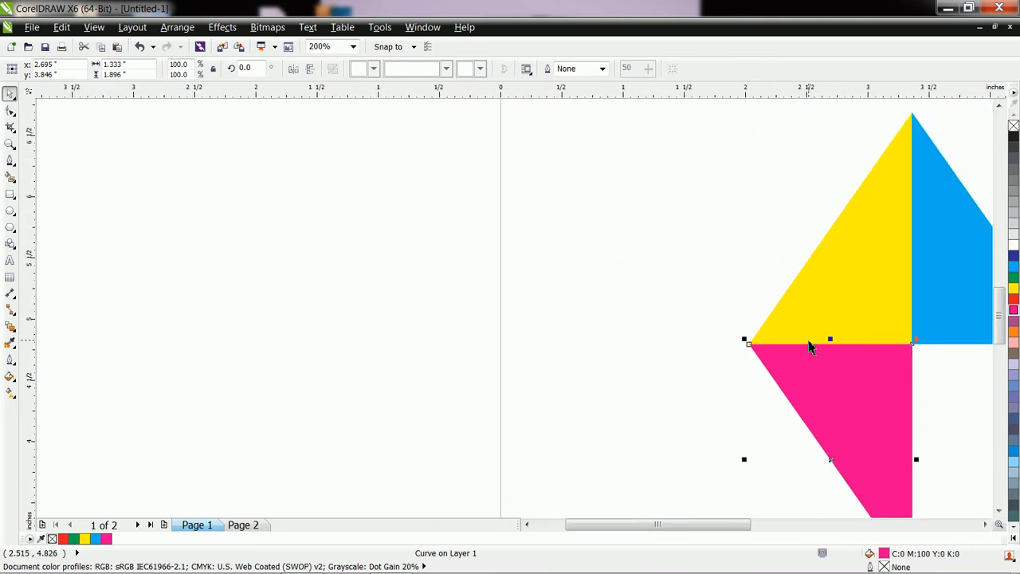
click(985, 526)
click(986, 526)
click(999, 510)
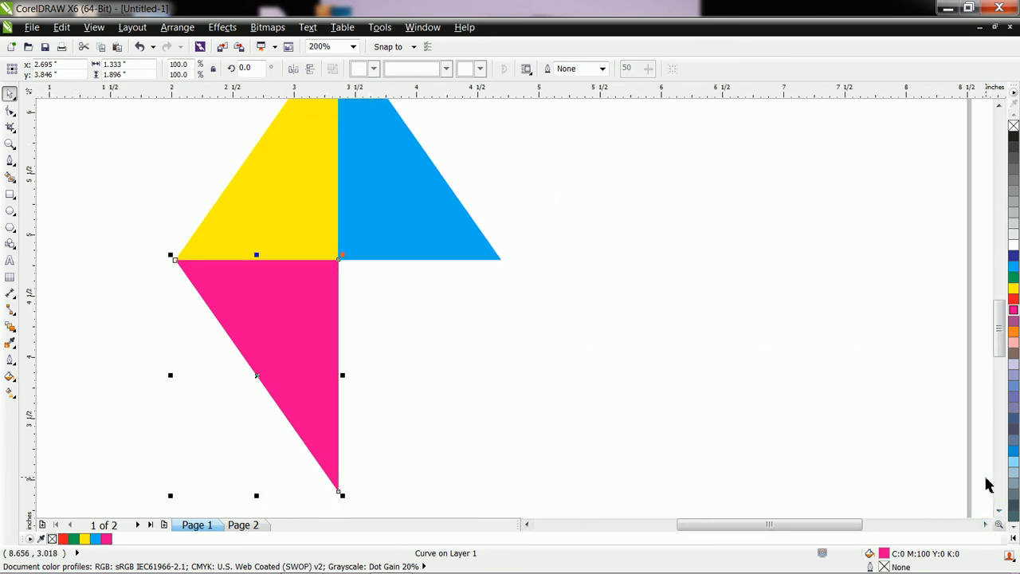
click(293, 70)
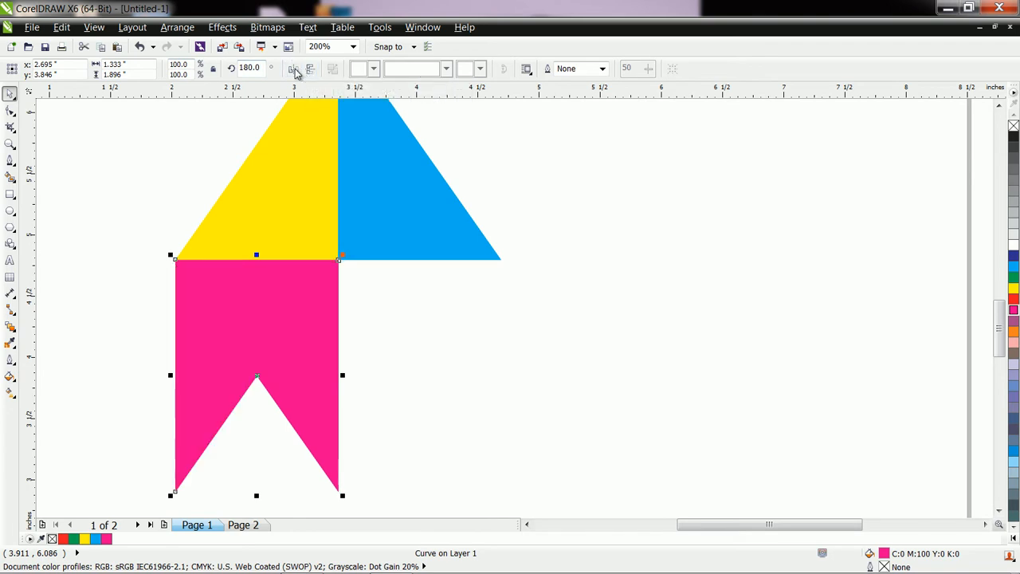
click(1013, 278)
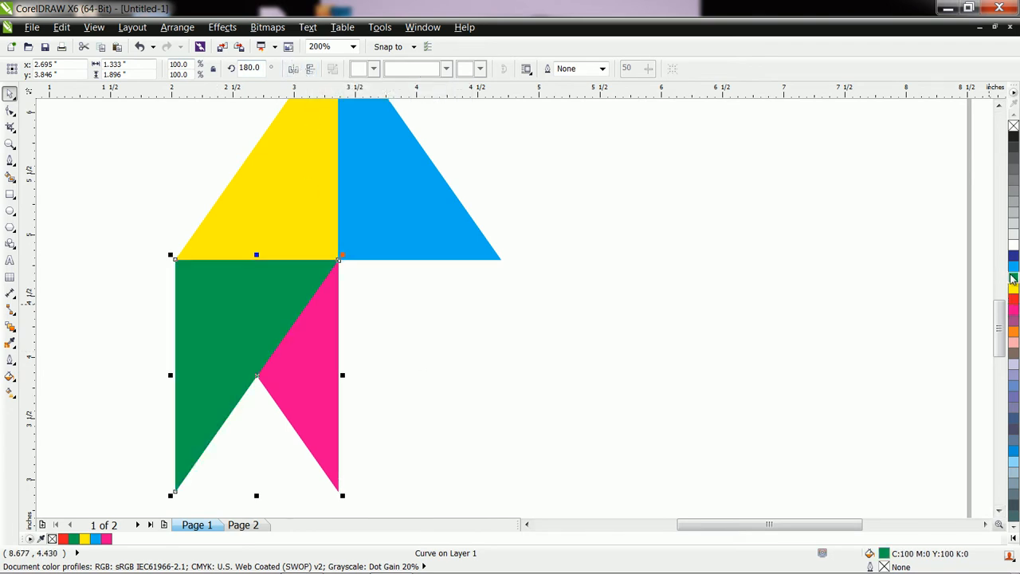
Step: Nudge the green triangle right until its vertical edge meets the magenta triangle's vertical edge, and deselect it
key(Right)
key(Right)
key(Right)
key(Right)
key(Right)
key(Right)
key(Right)
key(Right)
key(Right)
key(Right)
key(Right)
key(Right)
key(Right)
key(Right)
key(Right)
key(Right)
key(Right)
key(Right)
key(Right)
key(Right)
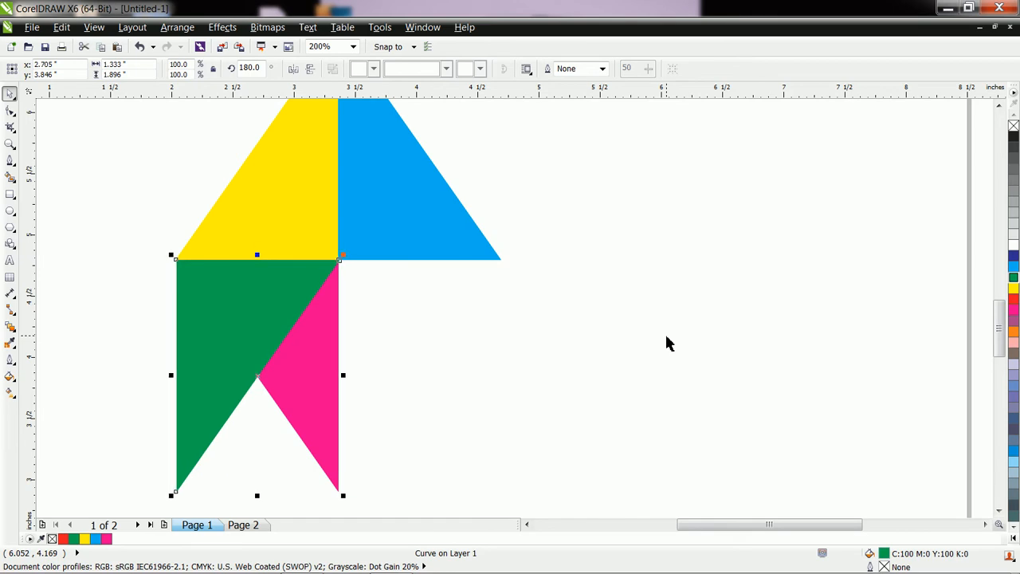
key(Right)
key(Right)
key(Right)
key(Right)
key(Right)
key(Right)
key(Right)
key(Right)
key(Right)
key(Right)
key(Right)
key(Right)
key(Right)
key(Right)
key(Right)
key(Right)
key(Right)
key(Right)
key(Right)
key(Right)
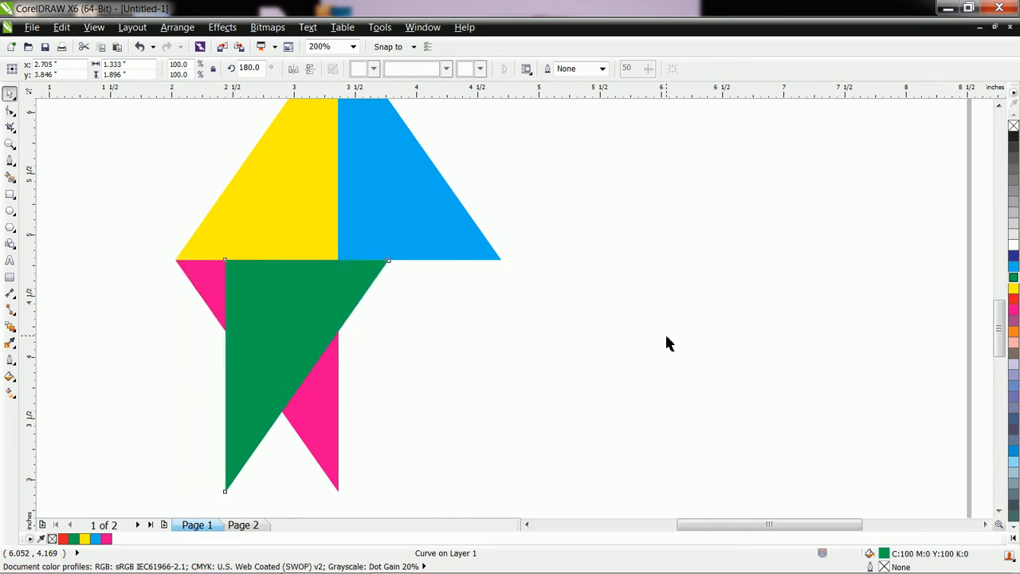
key(Right)
key(Right)
key(Right)
key(Right)
key(Right)
key(Right)
key(Right)
key(Right)
key(Right)
key(Right)
key(Right)
key(Right)
key(Right)
key(Right)
key(Right)
key(Right)
key(Right)
key(Right)
key(Right)
key(Right)
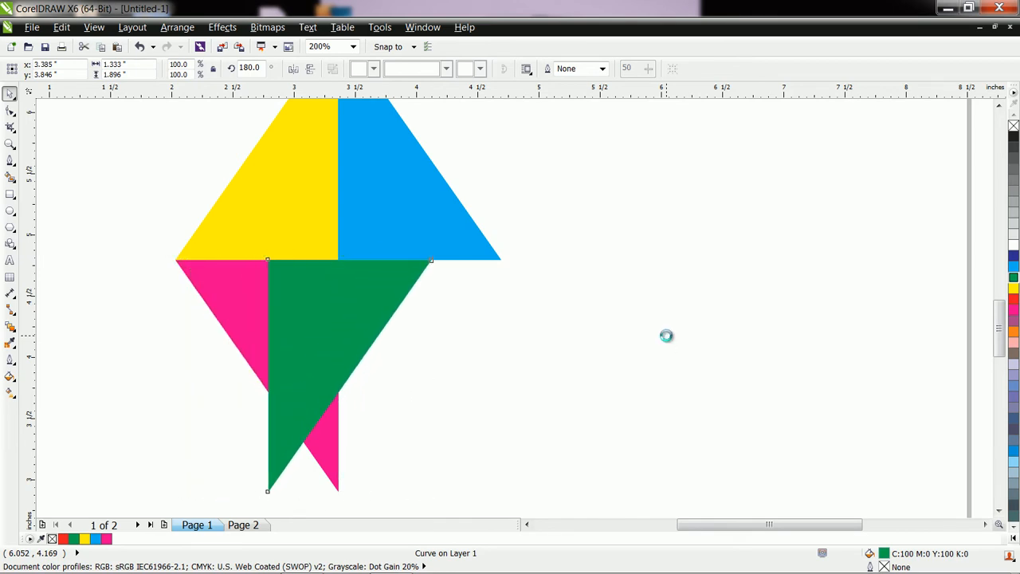
key(Right)
key(Right)
key(Right)
key(Right)
key(Right)
key(Right)
key(Right)
key(Right)
key(Right)
key(Right)
key(Right)
key(Right)
key(Right)
key(Right)
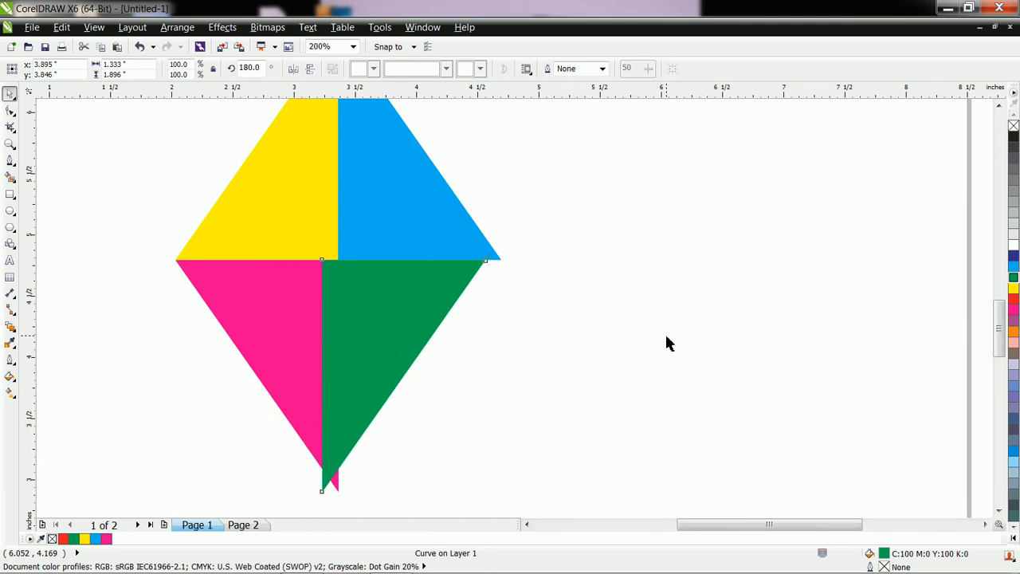
key(Right)
key(Right)
key(Right)
key(Right)
key(Right)
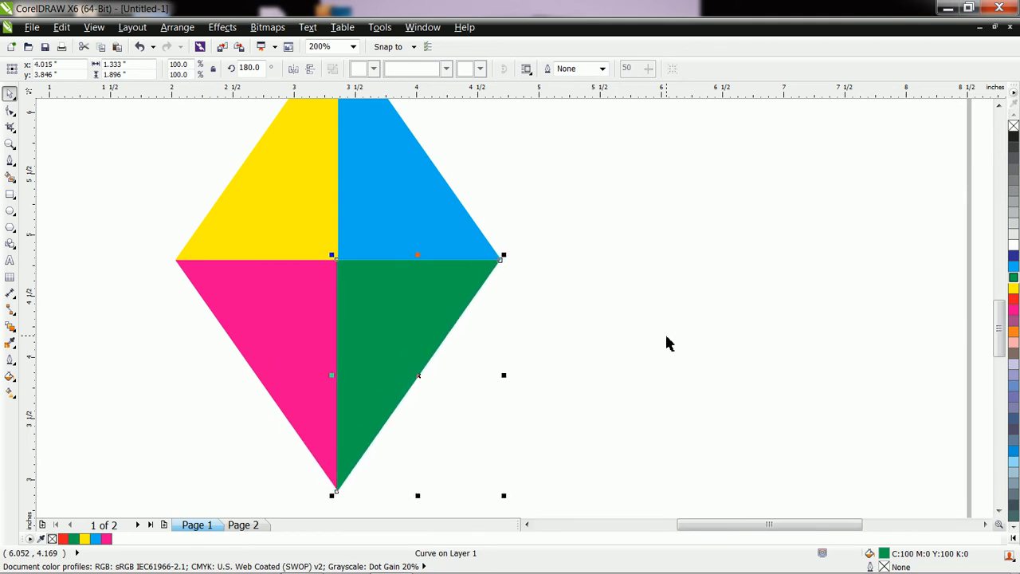
key(Left)
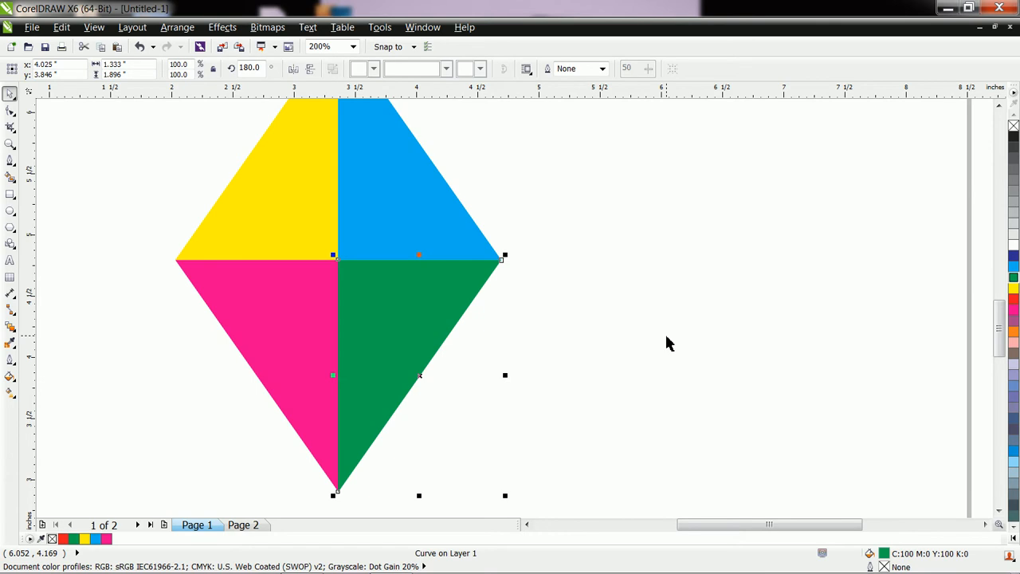
click(680, 220)
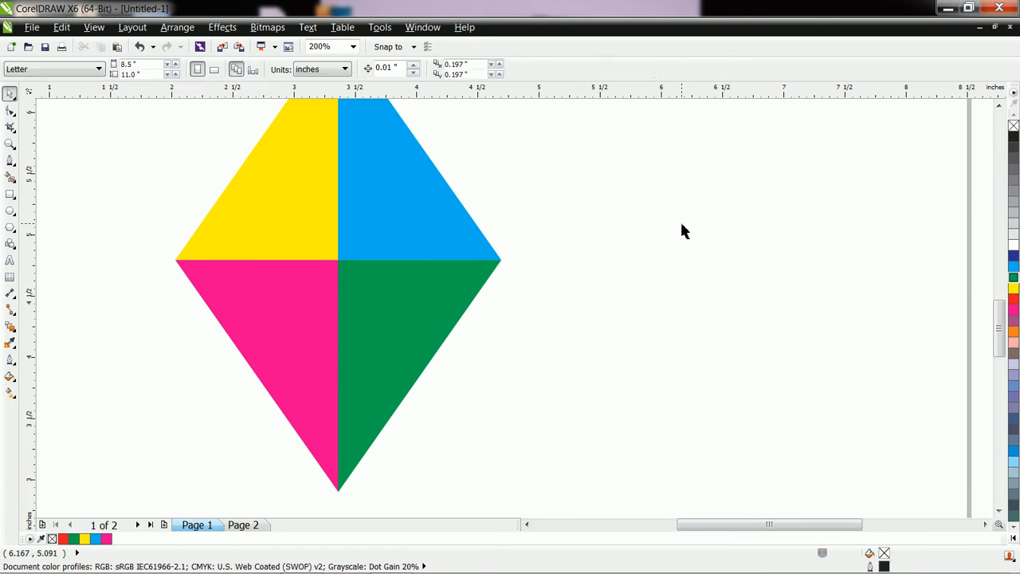
Step: Move the cyan triangle right at the kite's apex so its tip and vertical edge line up with the yellow triangle
scroll(681, 219, down, 1)
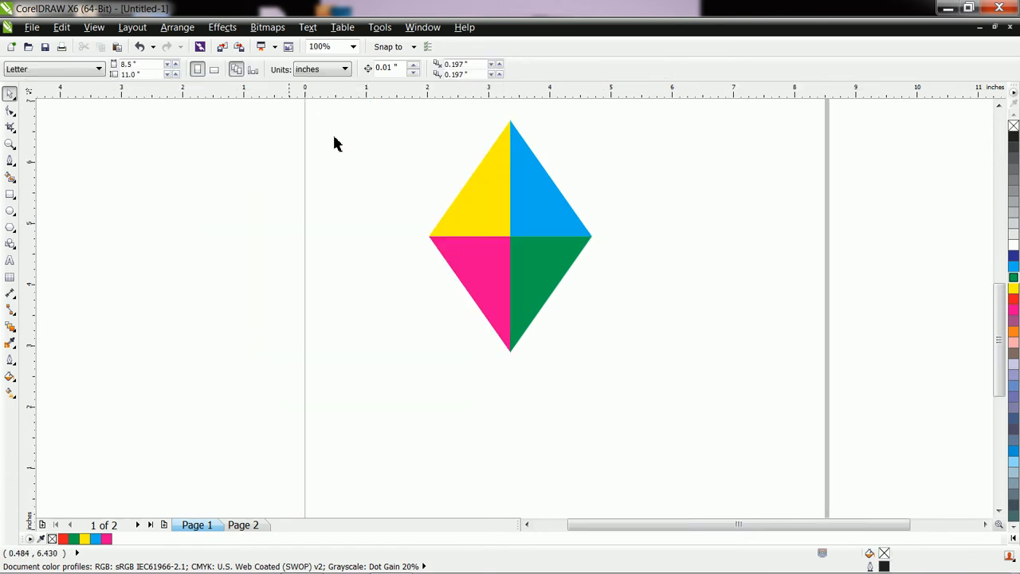
click(10, 145)
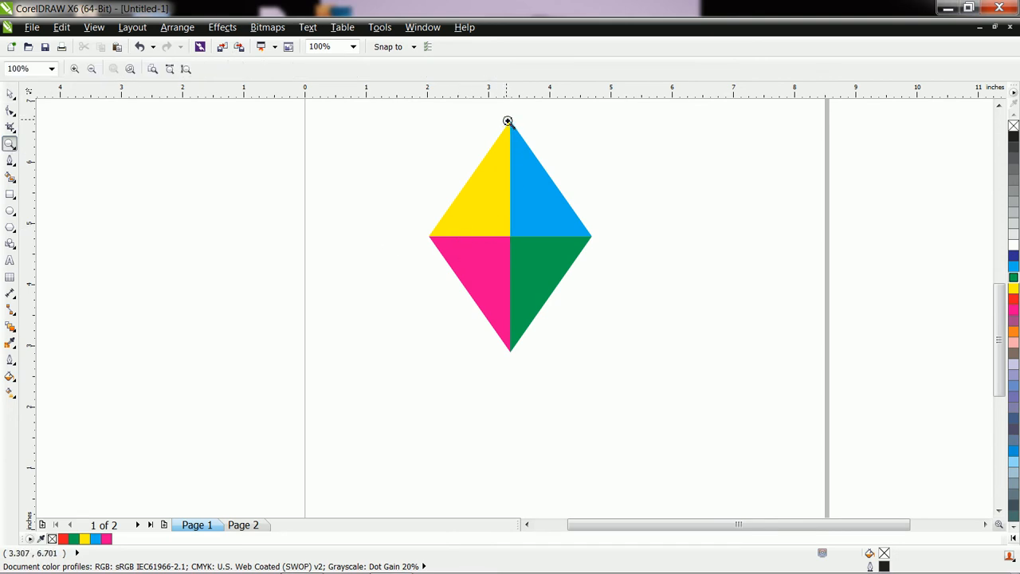
drag(506, 118, 527, 136)
drag(405, 166, 461, 205)
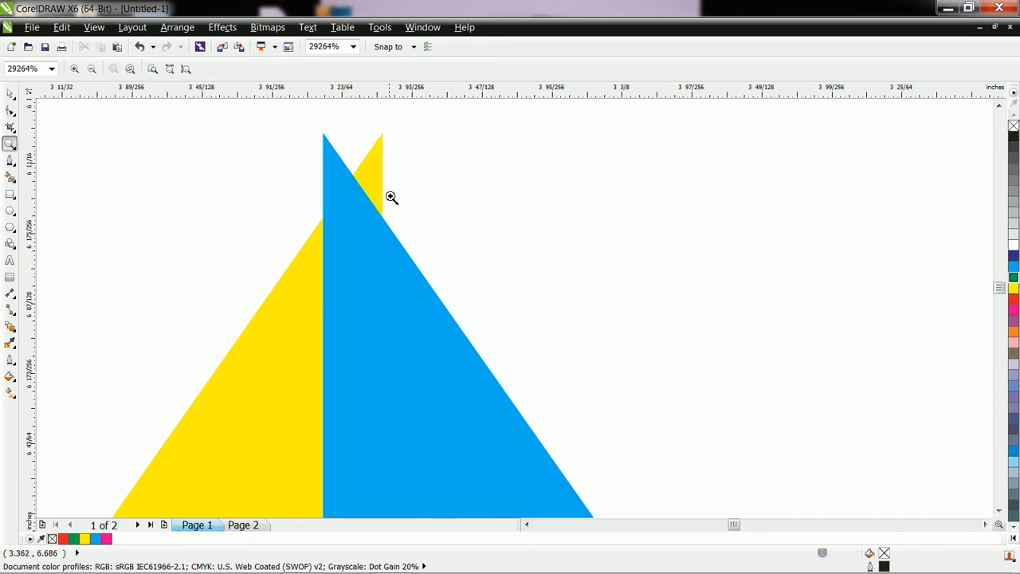
click(9, 95)
click(411, 359)
drag(383, 345, 438, 347)
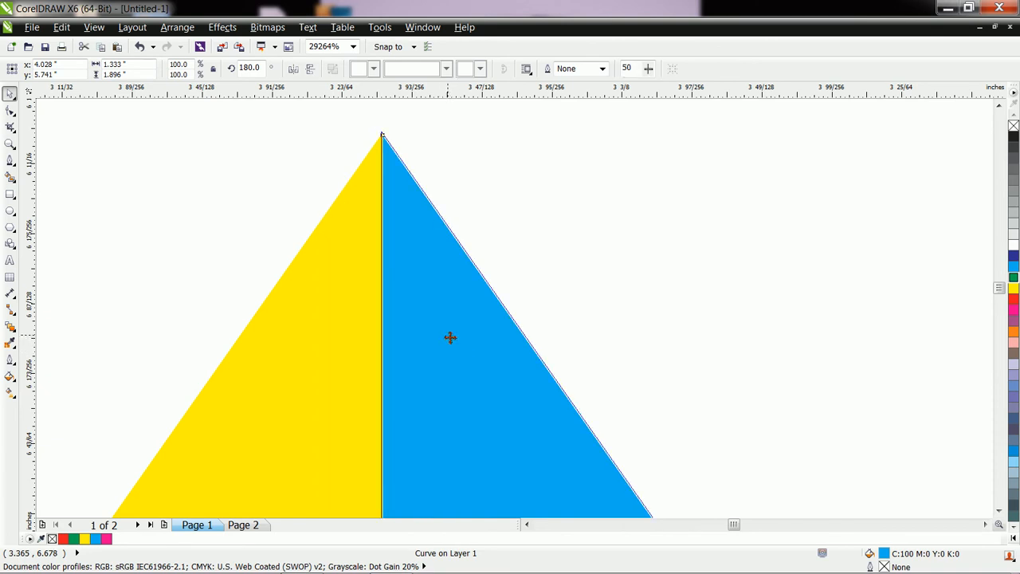
scroll(462, 337, down, 3)
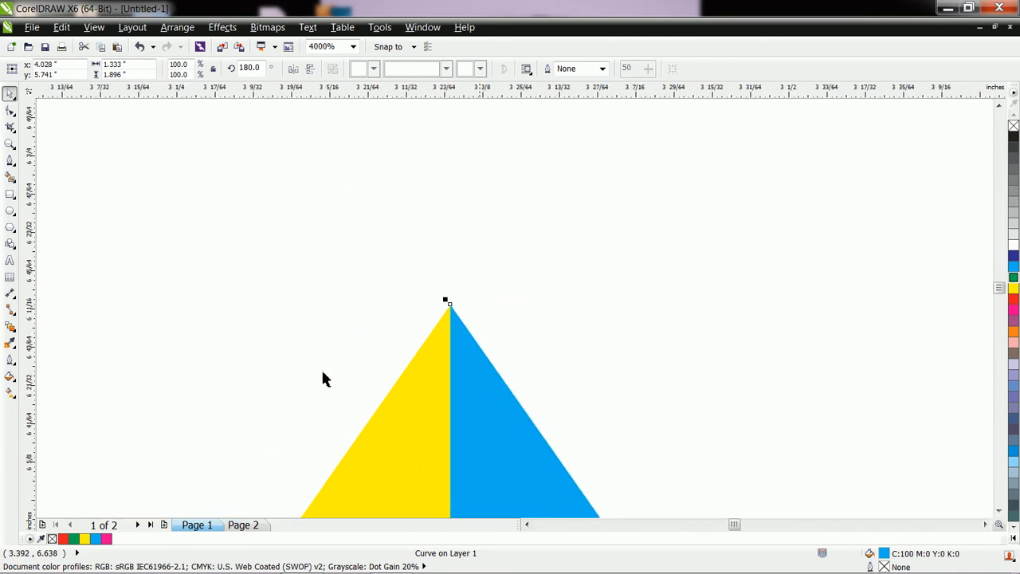
Step: Examine the vertical seam between the yellow and cyan triangles from the apex down to the kite's centre
click(9, 145)
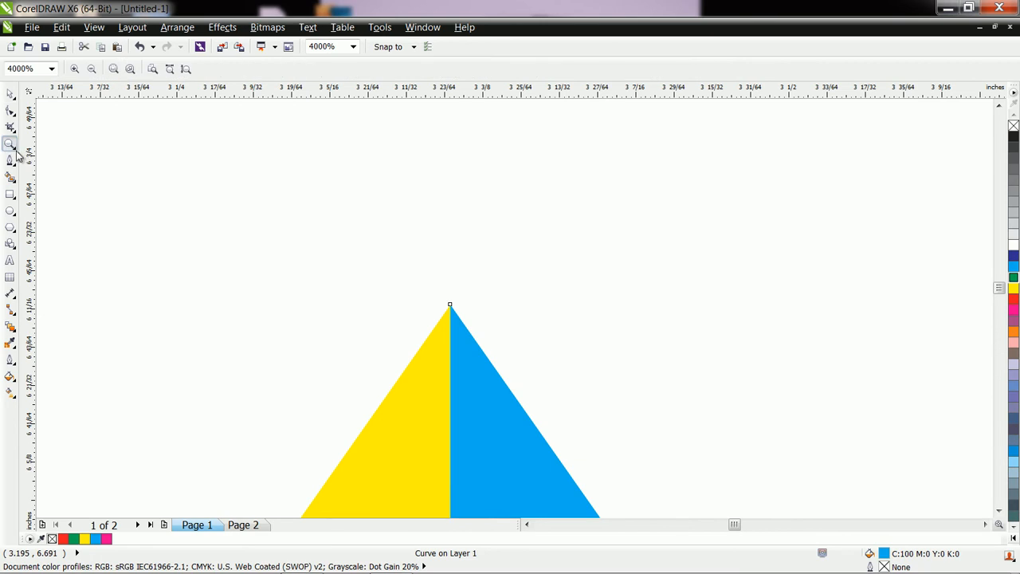
click(16, 151)
click(47, 162)
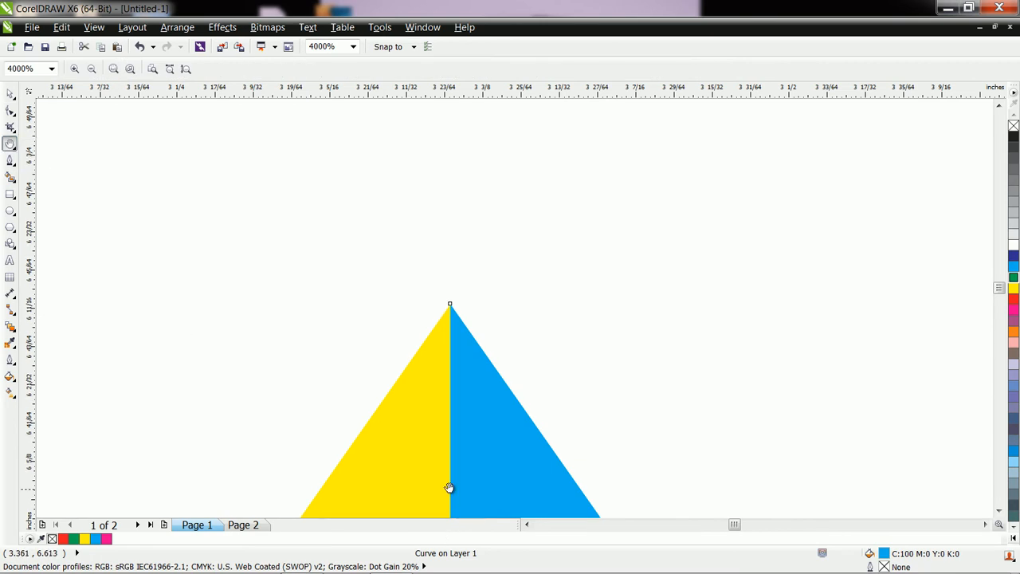
drag(449, 488, 451, 296)
drag(430, 465, 436, 306)
drag(428, 447, 426, 286)
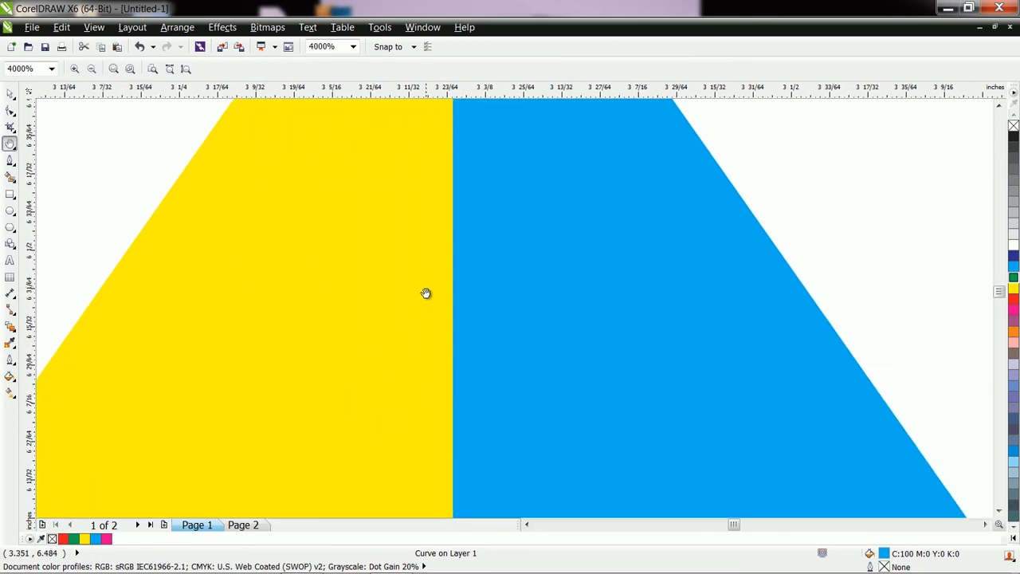
drag(456, 439, 530, 225)
drag(528, 371, 550, 141)
drag(486, 513, 570, 109)
drag(538, 435, 643, 196)
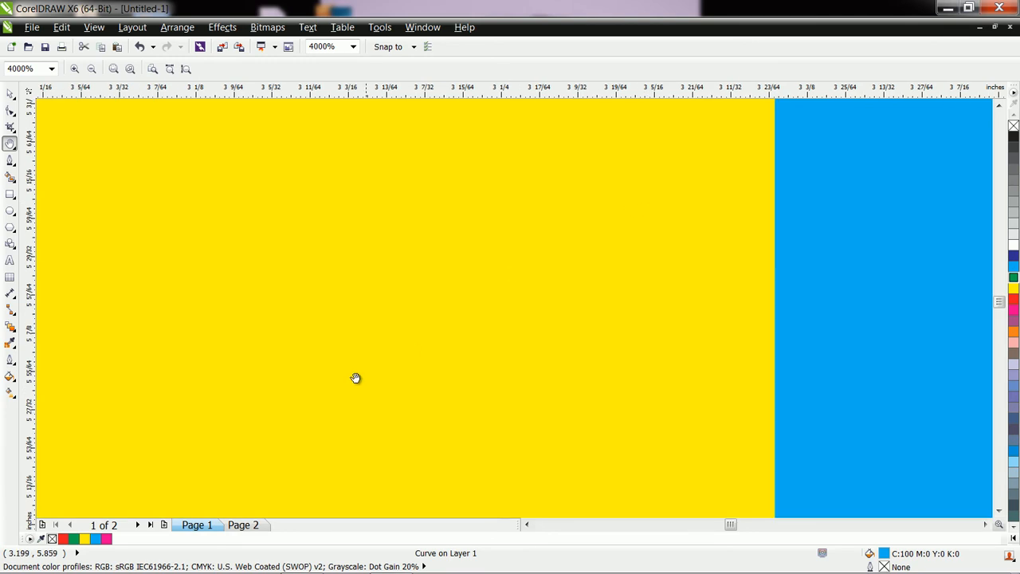
drag(413, 349, 720, 308)
scroll(500, 374, down, 5)
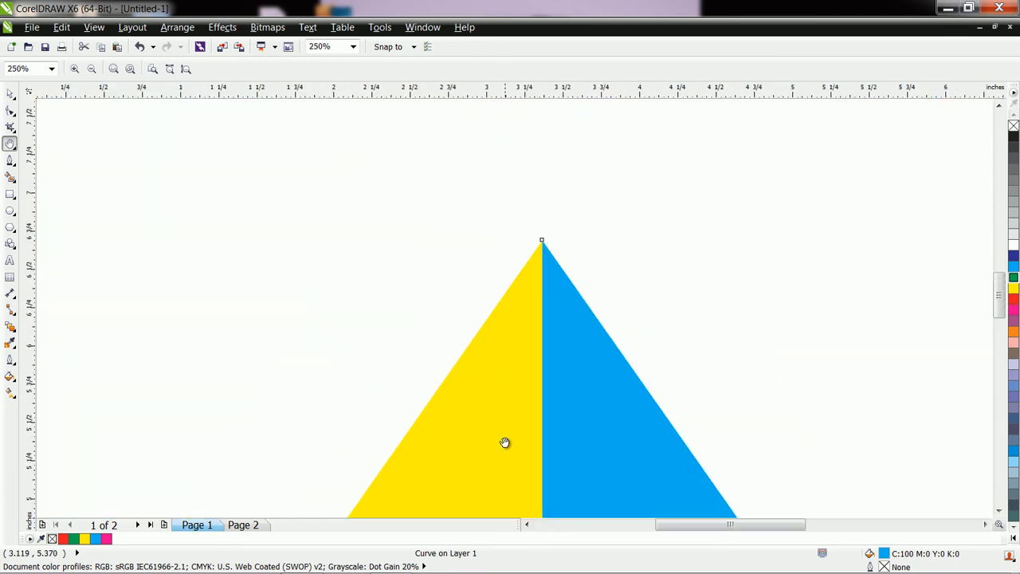
drag(505, 438, 642, 207)
scroll(492, 285, up, 1)
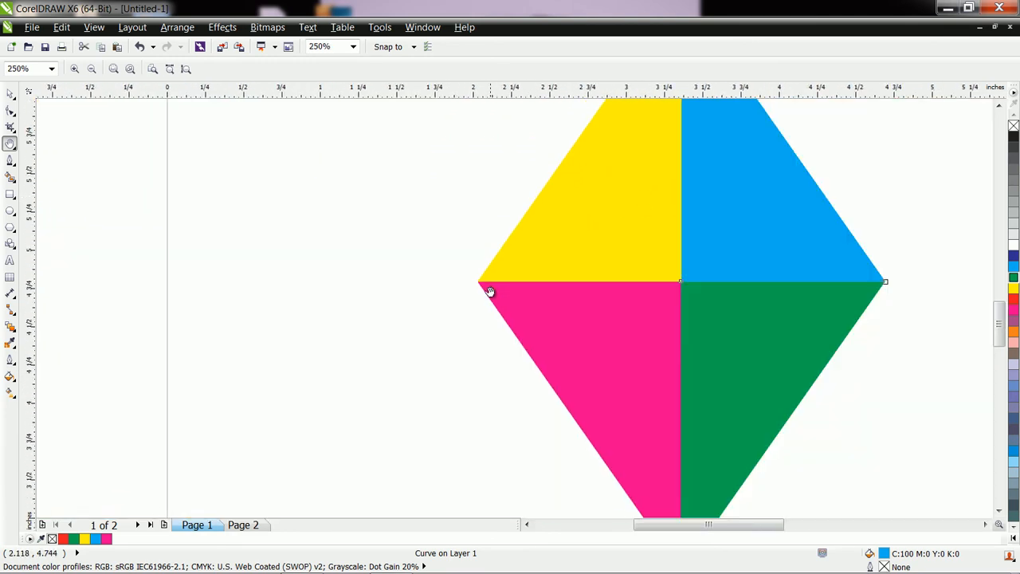
Step: Move the magenta triangle's outer corner node with the Shape tool so it coincides with the yellow triangle's outer corner
scroll(495, 285, down, 3)
scroll(500, 284, up, 6)
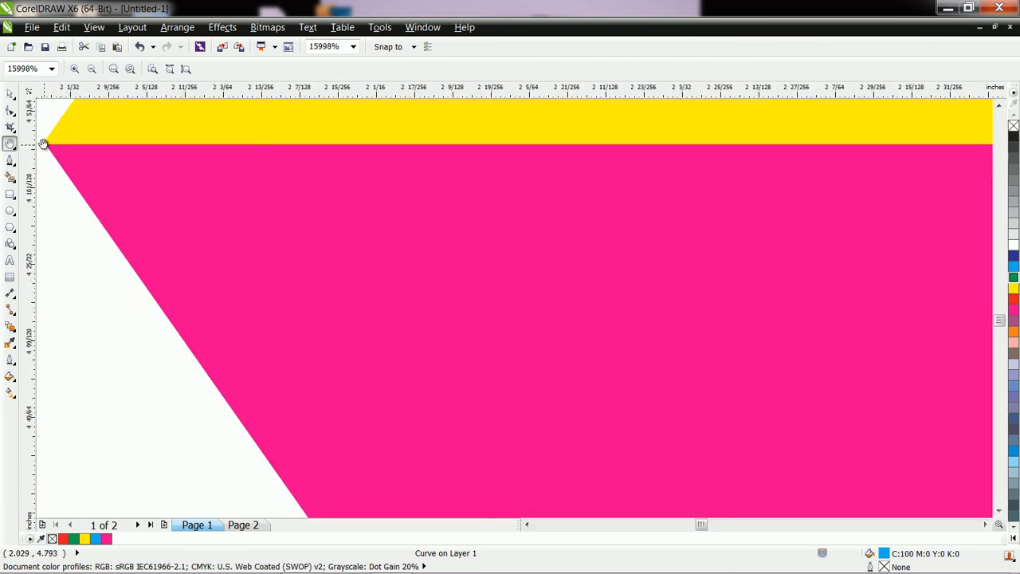
drag(109, 162, 231, 205)
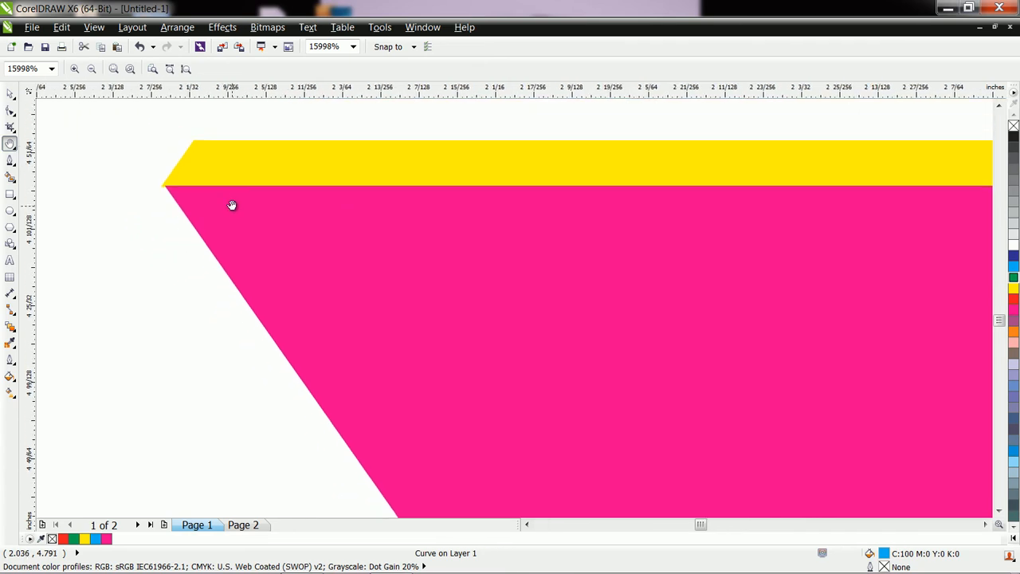
scroll(157, 185, up, 2)
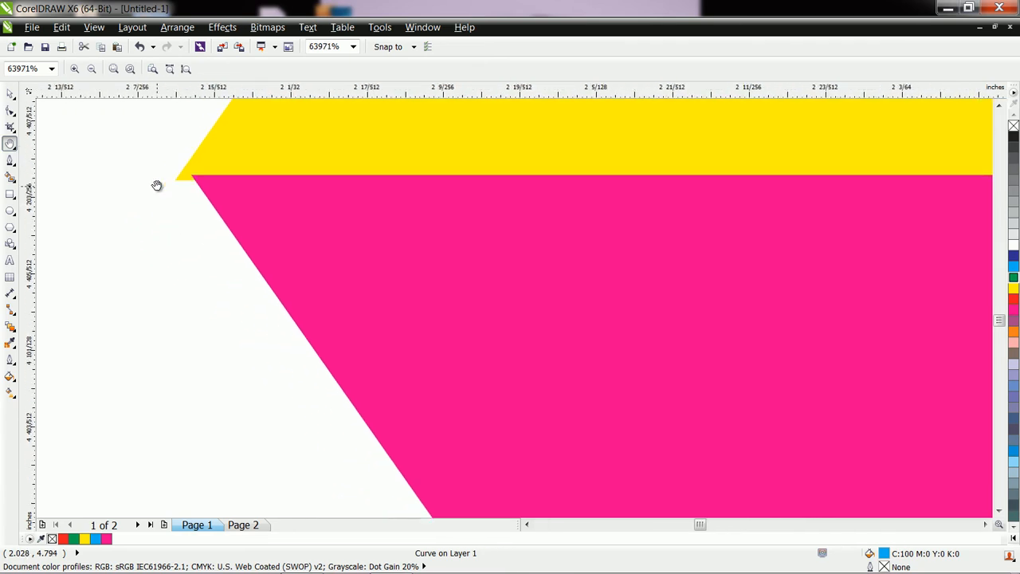
click(10, 111)
click(276, 243)
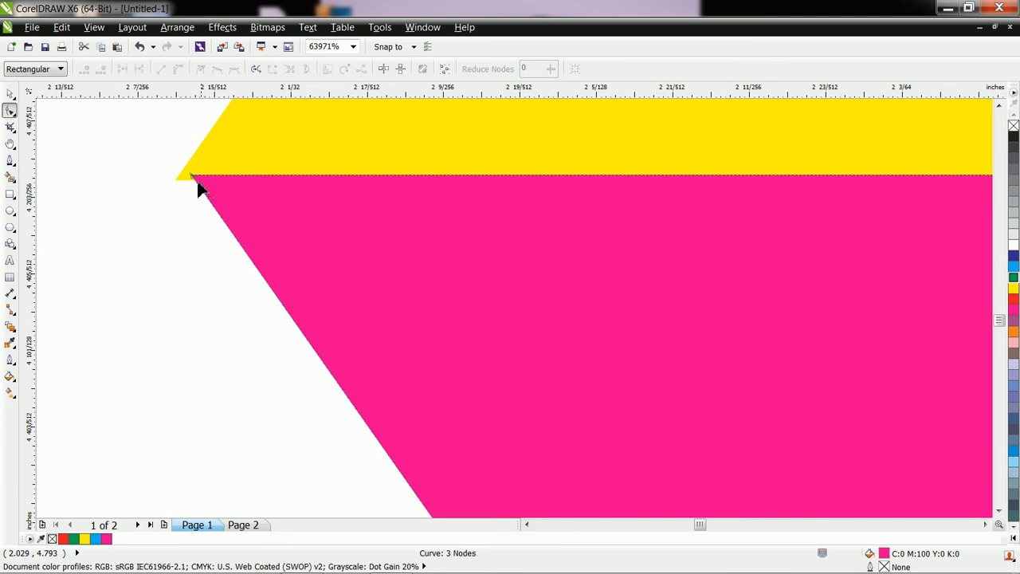
click(175, 181)
drag(175, 182, 180, 179)
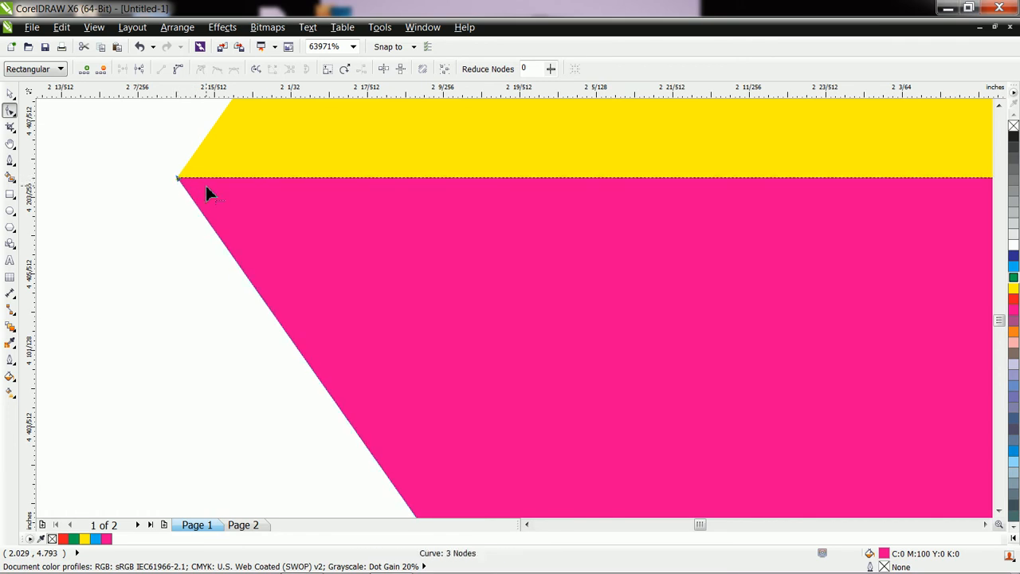
scroll(248, 211, down, 7)
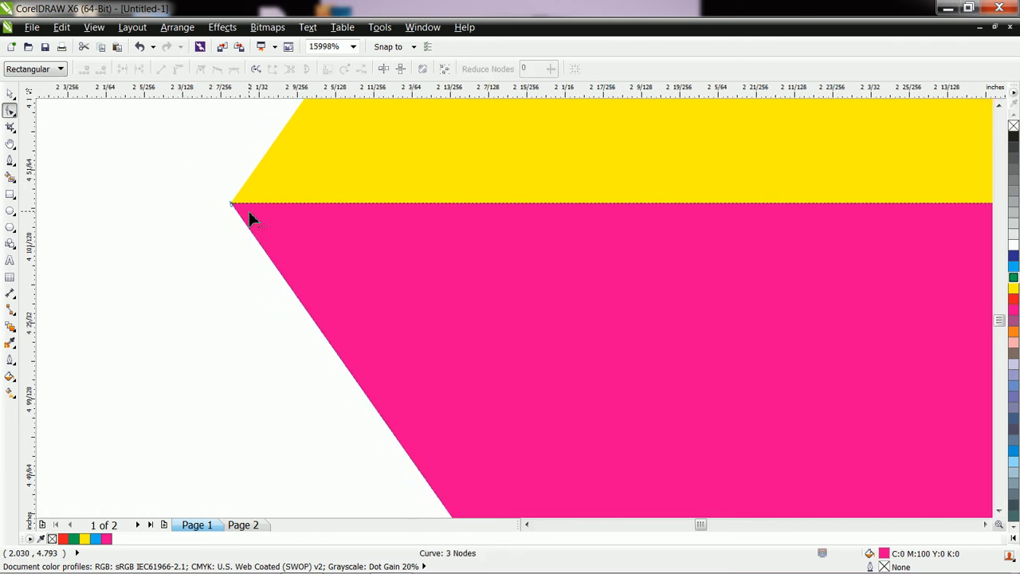
Step: Move the cyan triangle's outer corner node with the Shape tool so it coincides with the green triangle's outer corner
click(10, 143)
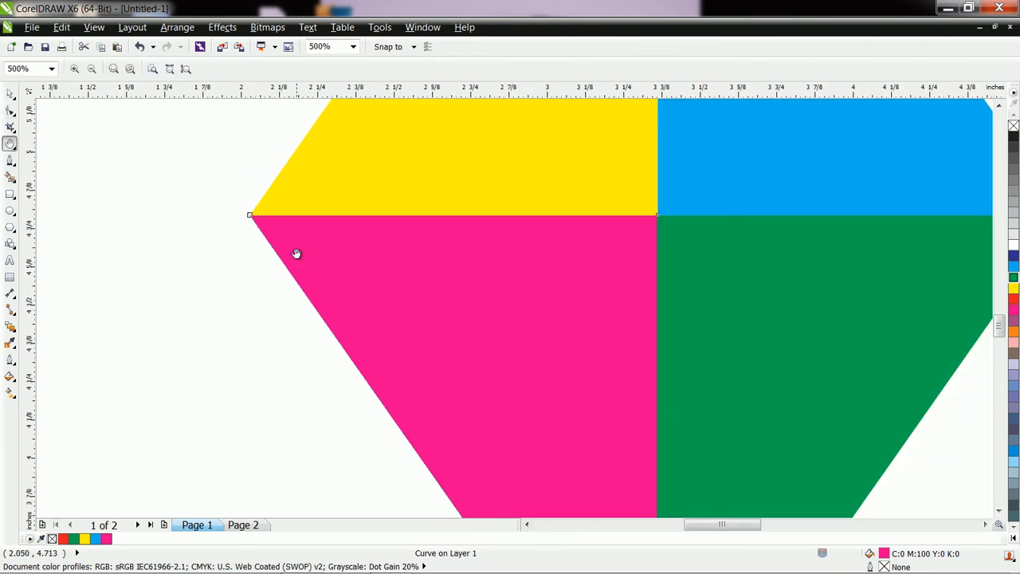
drag(727, 352, 436, 341)
drag(694, 264, 624, 290)
scroll(612, 287, up, 2)
scroll(606, 267, up, 2)
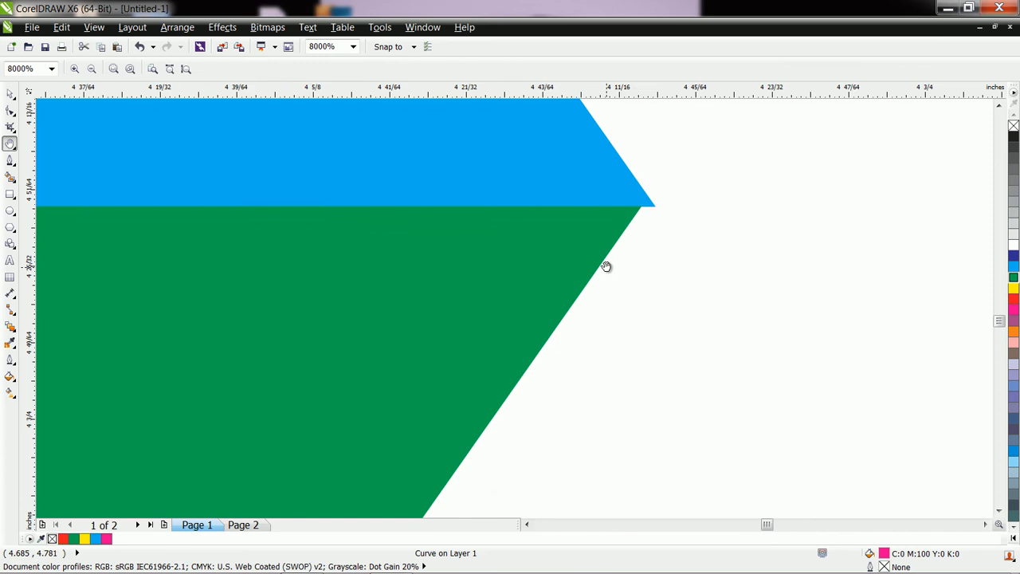
click(9, 110)
click(654, 209)
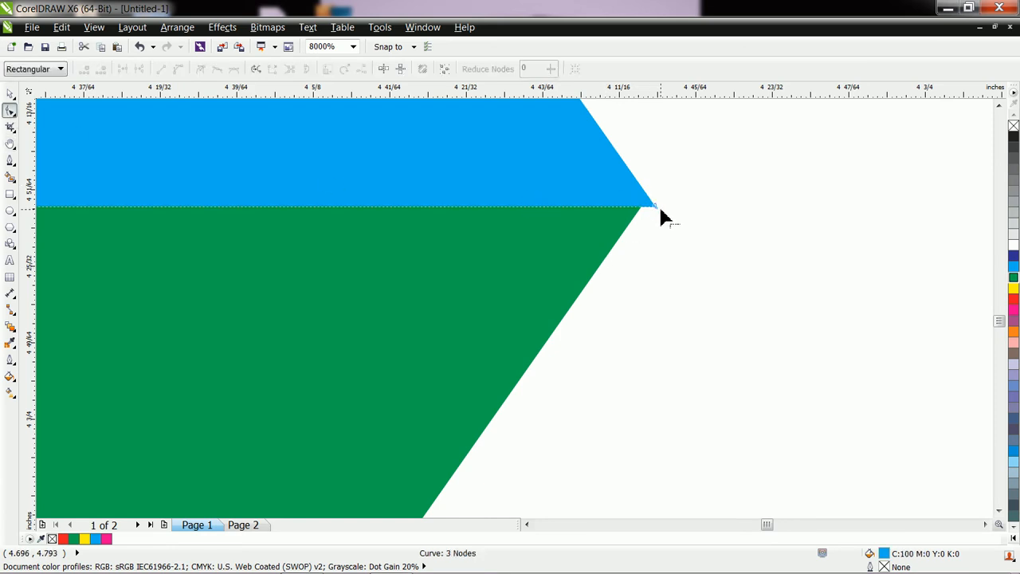
mouse_move(655, 211)
mouse_down()
mouse_move(649, 200)
mouse_move(642, 207)
mouse_up()
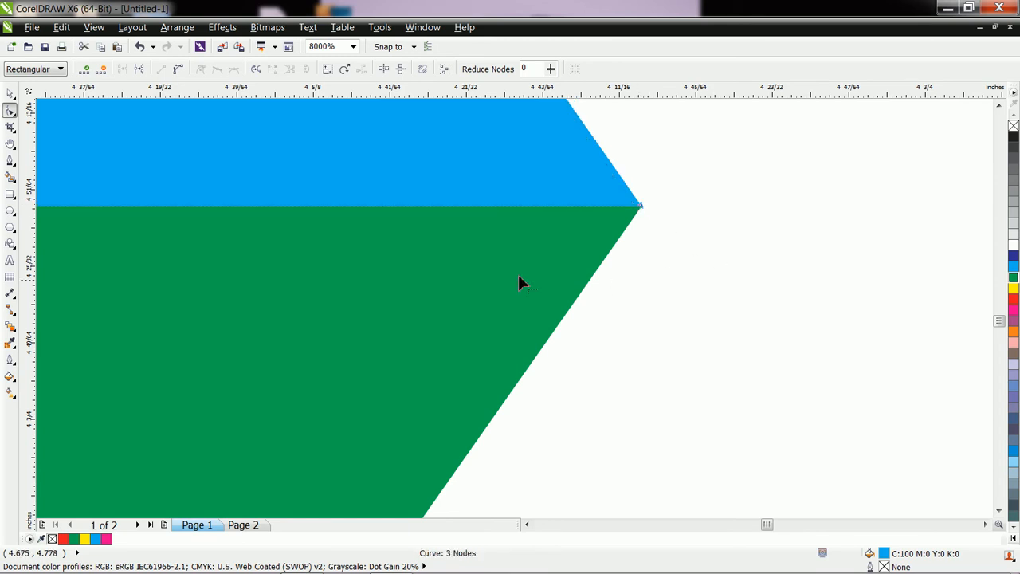
scroll(457, 252, down, 2)
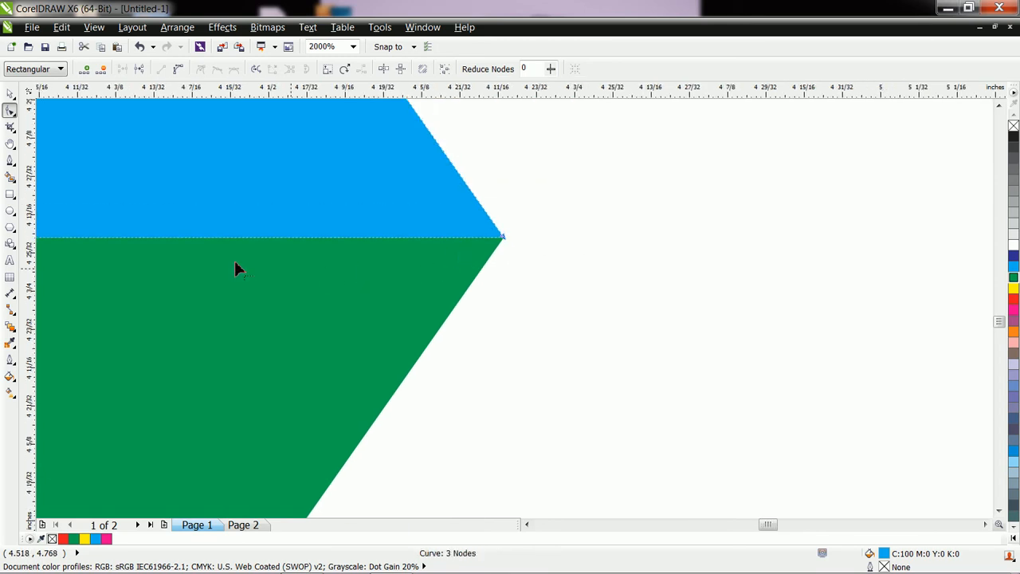
Step: Place a vertical guideline along the yellow-cyan seam and a horizontal guideline along the seam between the upper and lower triangles at the kite's centre
click(10, 144)
drag(128, 260, 574, 286)
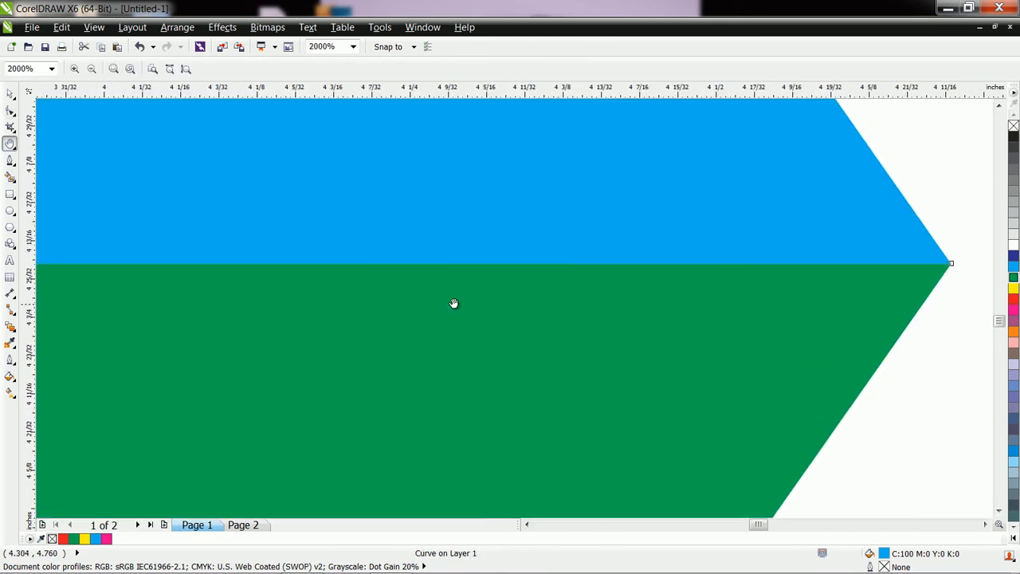
scroll(442, 304, down, 2)
drag(155, 326, 301, 285)
scroll(300, 273, up, 3)
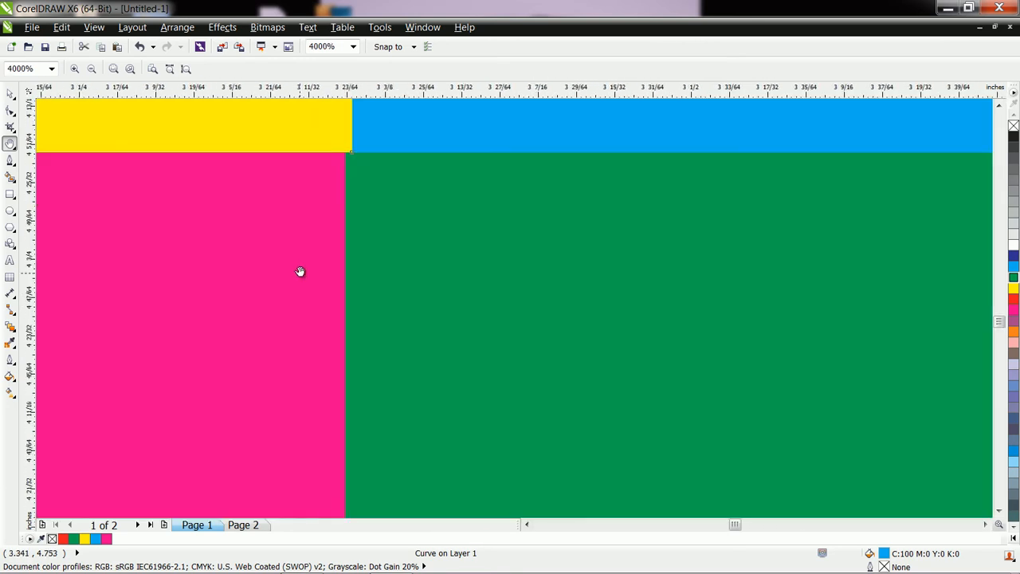
scroll(360, 132, up, 2)
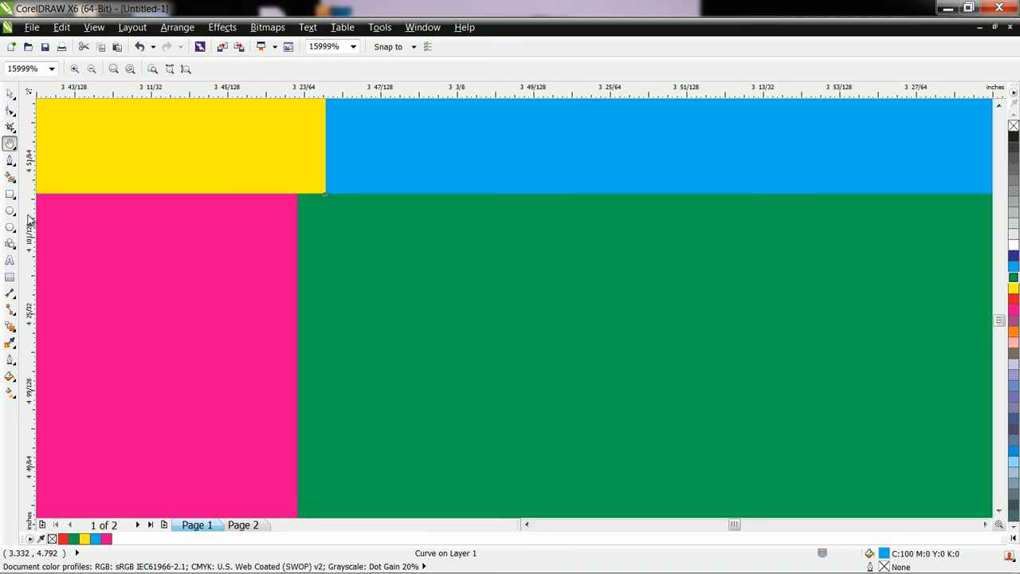
drag(332, 253, 326, 247)
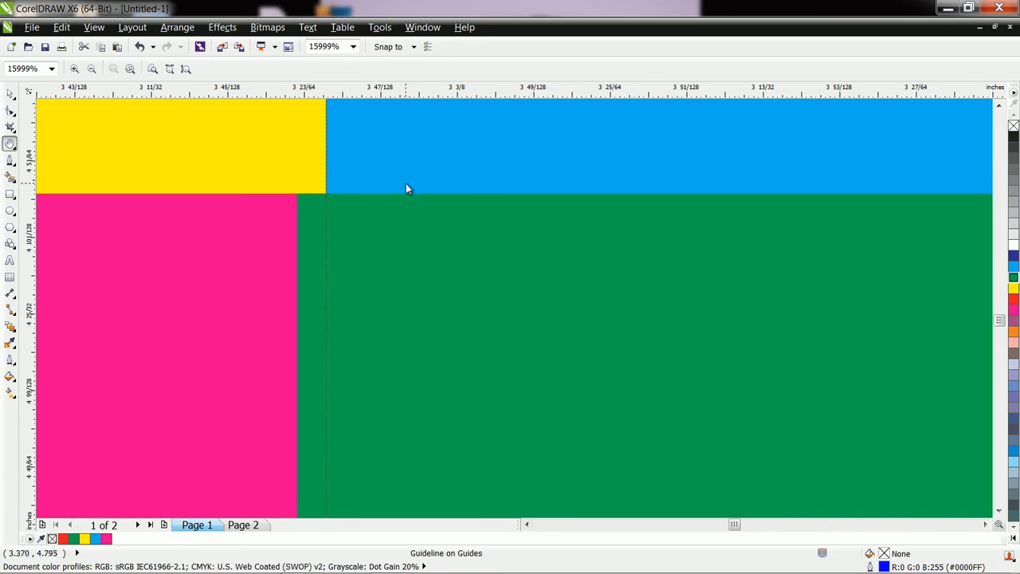
drag(408, 193, 407, 193)
Step: Move the magenta and green triangles right until their shared vertical edge meets the vertical guideline at the kite's centre
click(10, 93)
drag(429, 328, 448, 332)
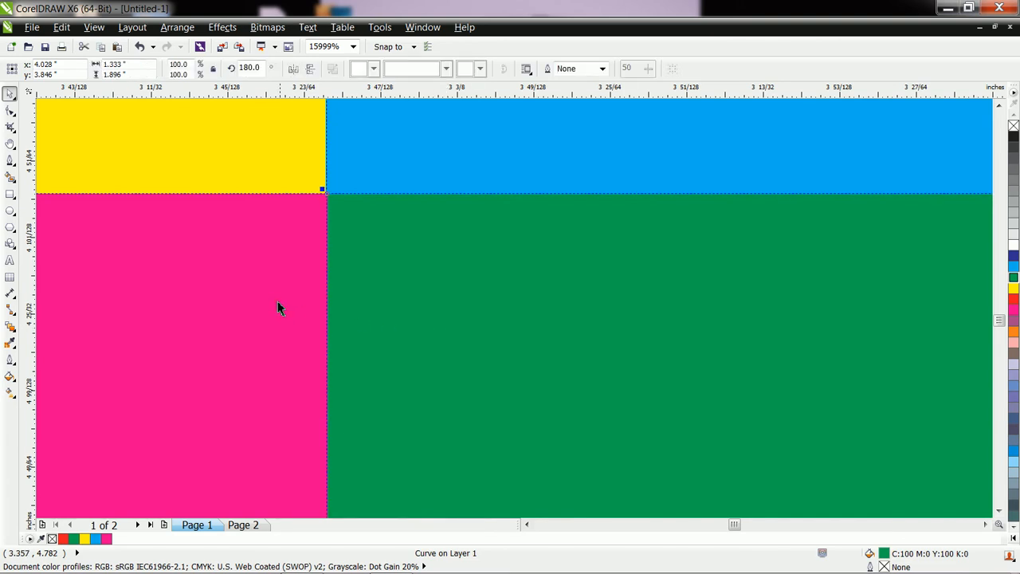
scroll(373, 297, down, 2)
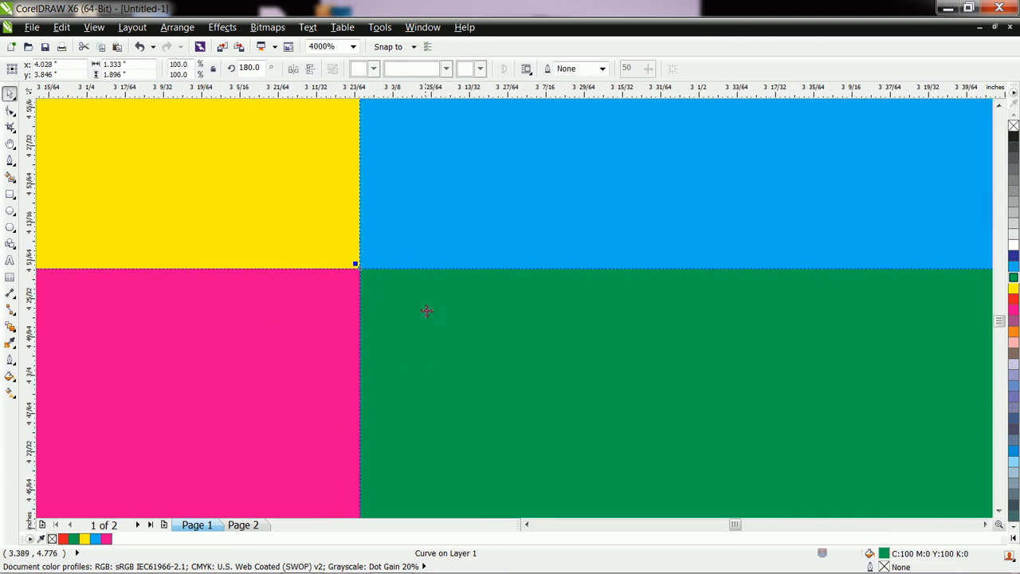
scroll(396, 325, down, 1)
scroll(392, 321, down, 1)
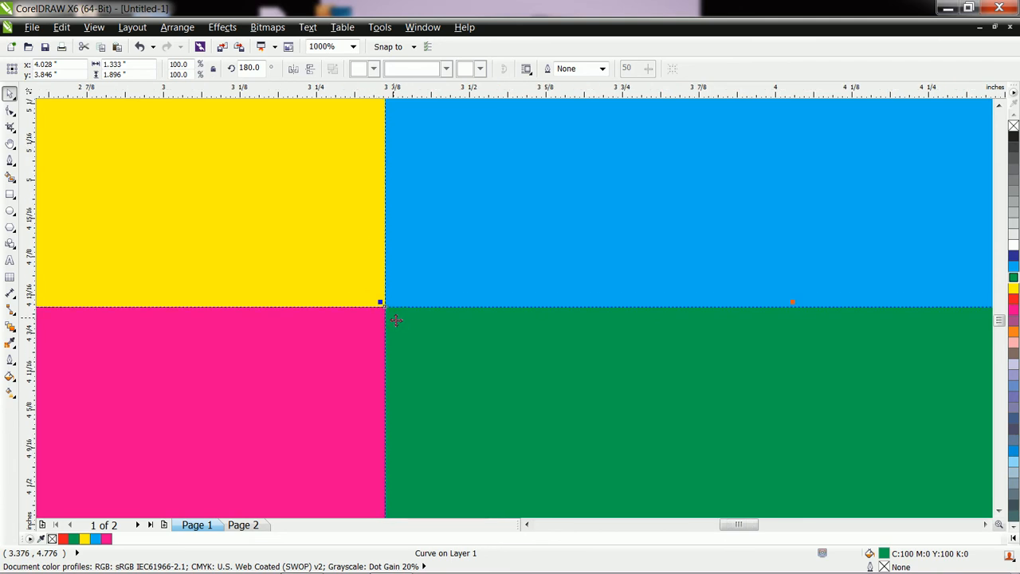
scroll(585, 352, down, 3)
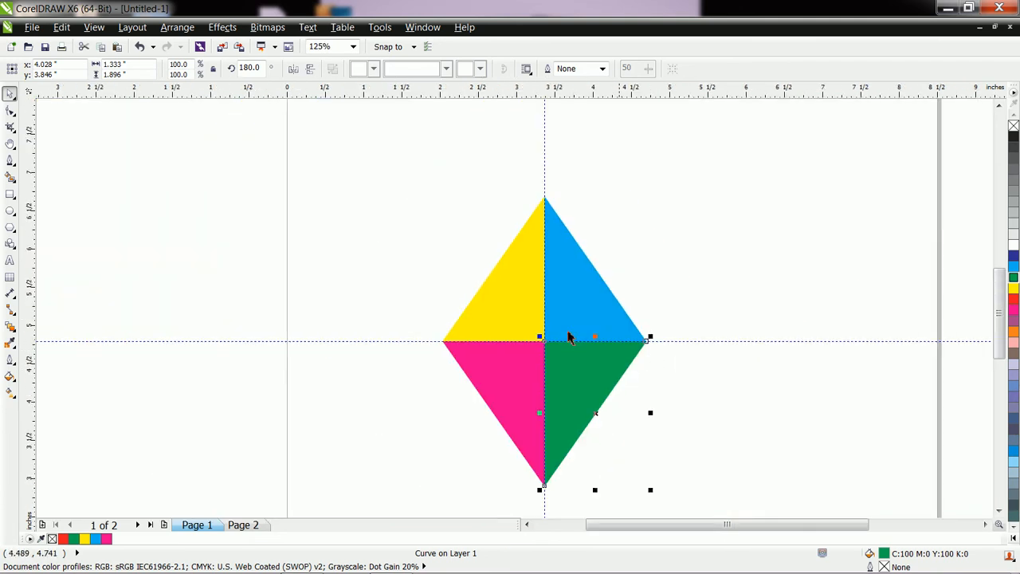
Step: Move the cyan triangle's outer corner node outward along the horizontal guideline onto the outer corner of the green triangle
click(14, 146)
click(26, 161)
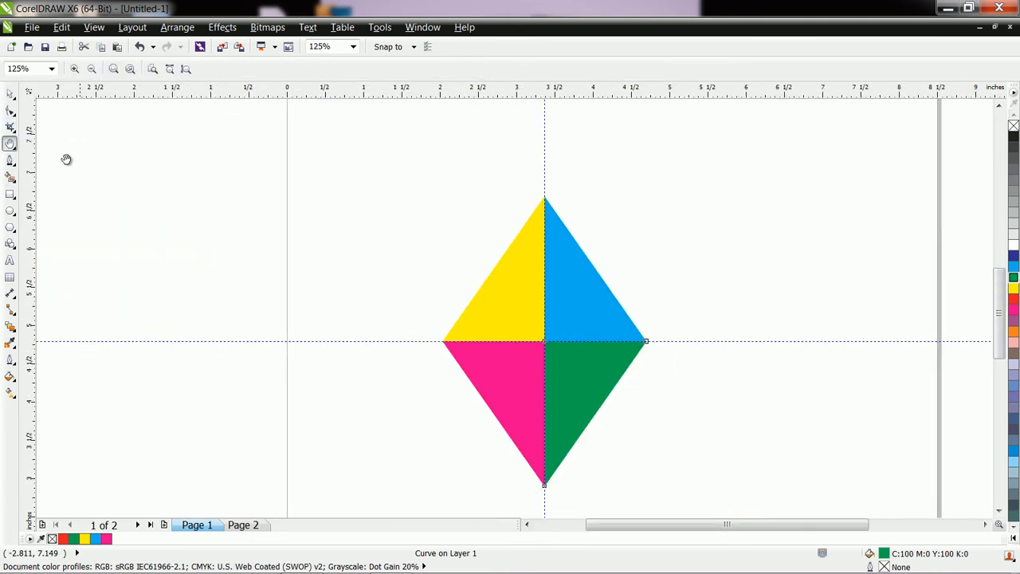
drag(651, 343, 490, 322)
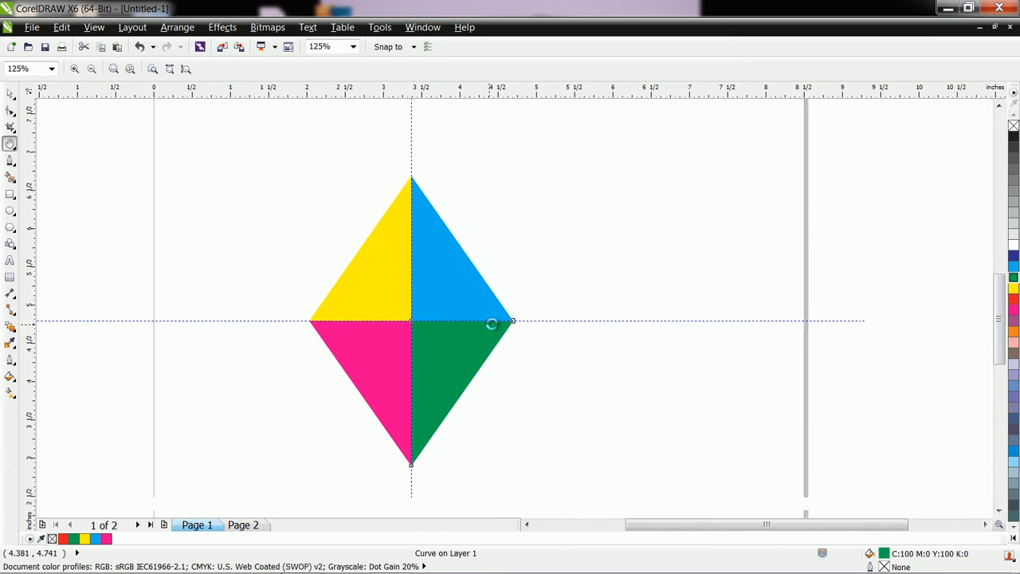
scroll(518, 328, up, 2)
scroll(491, 272, up, 5)
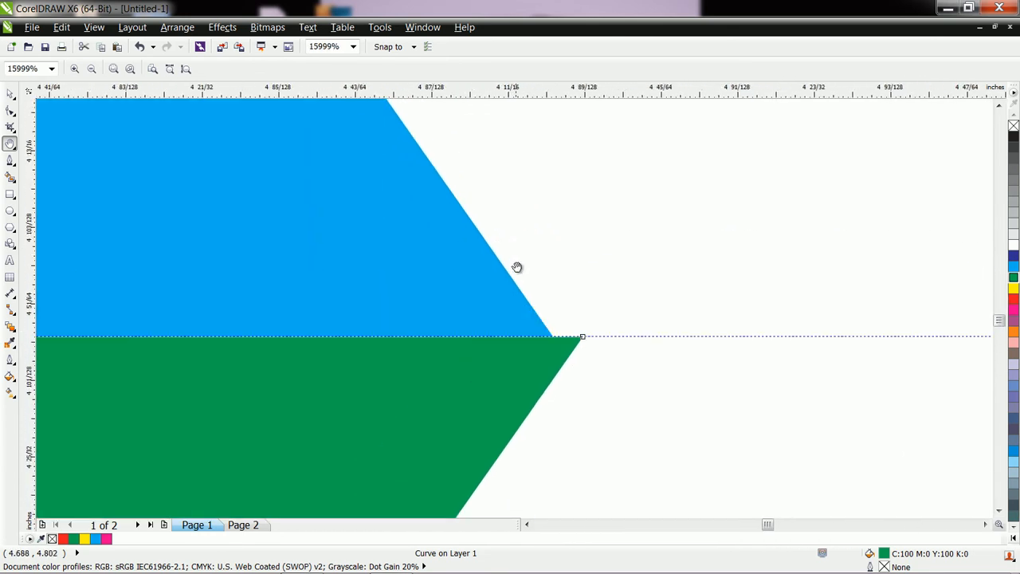
click(11, 112)
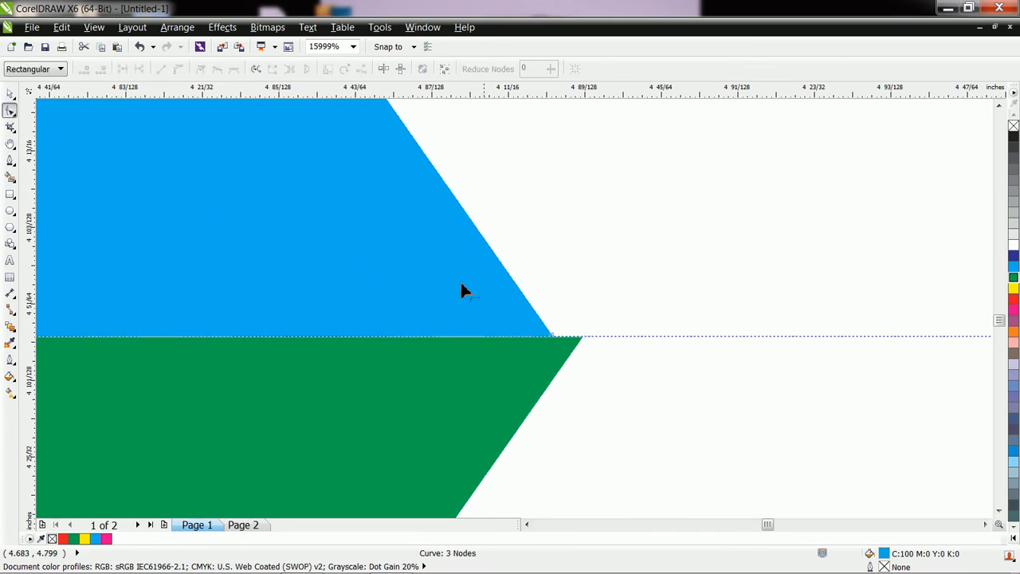
drag(552, 334, 583, 338)
scroll(479, 302, down, 7)
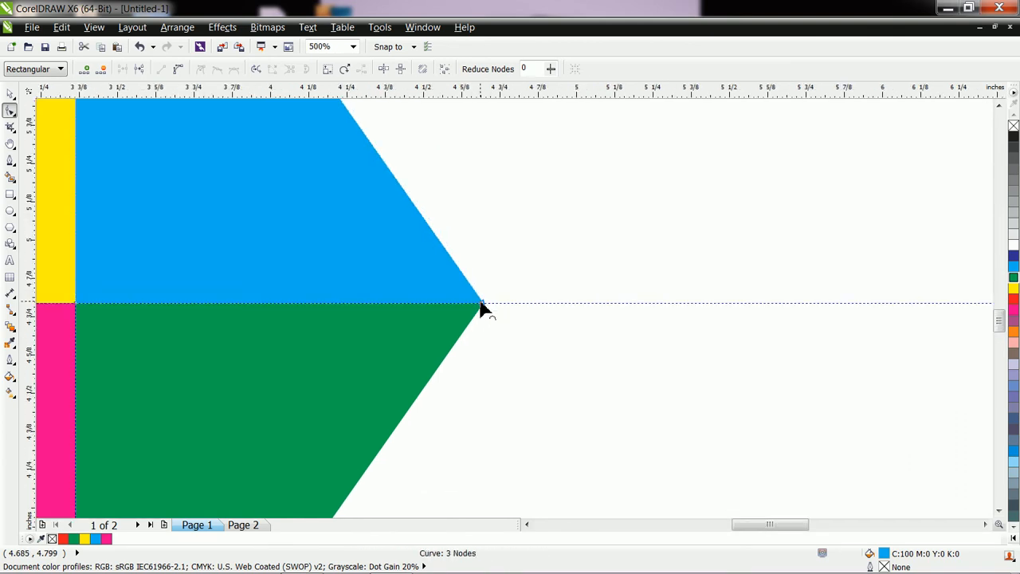
Step: Move the magenta triangle's lowest node onto the vertical guideline at the kite's bottom tip
scroll(271, 303, up, 3)
scroll(322, 310, up, 2)
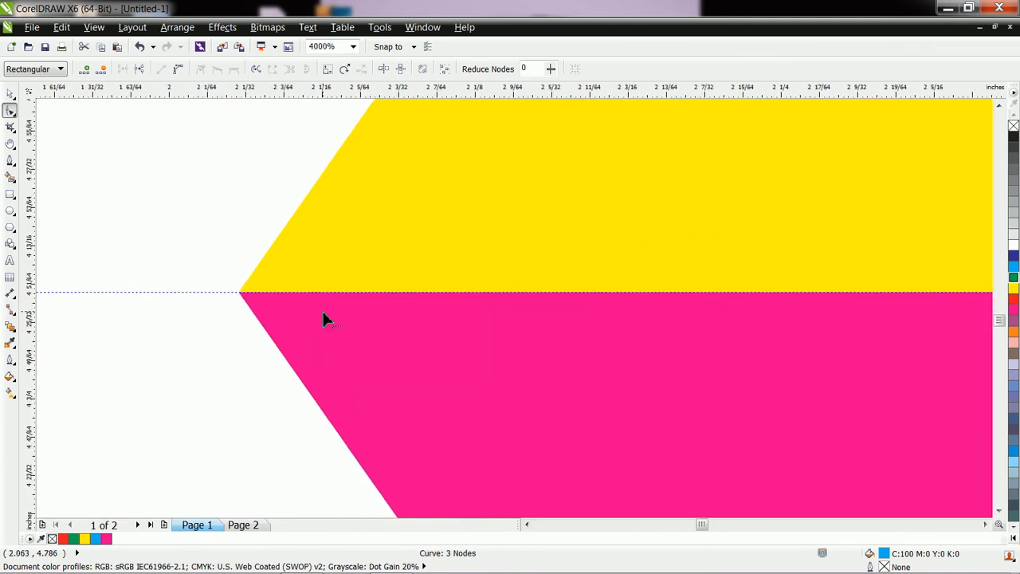
scroll(323, 311, down, 5)
scroll(427, 451, up, 7)
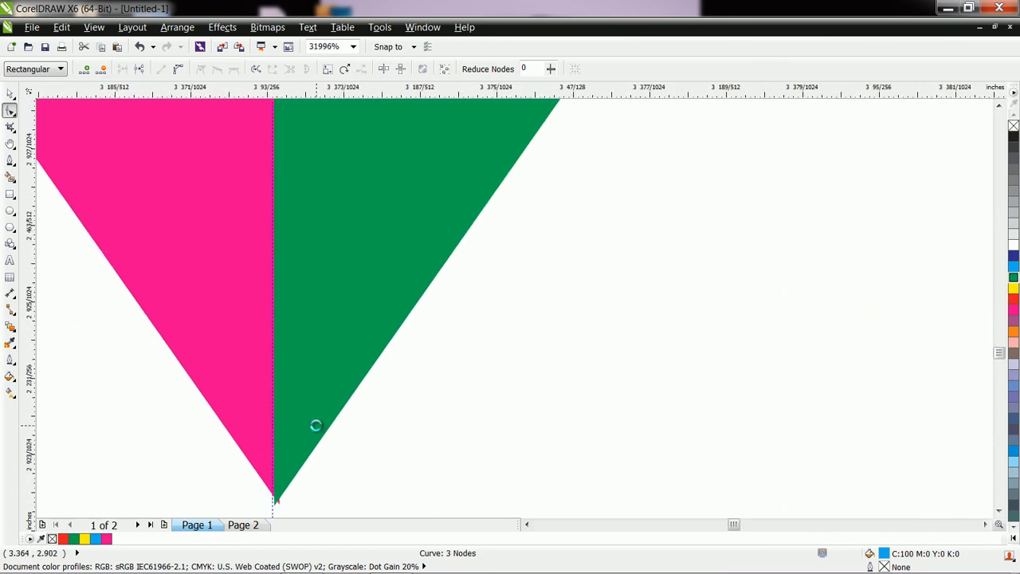
scroll(321, 446, up, 3)
scroll(331, 455, down, 2)
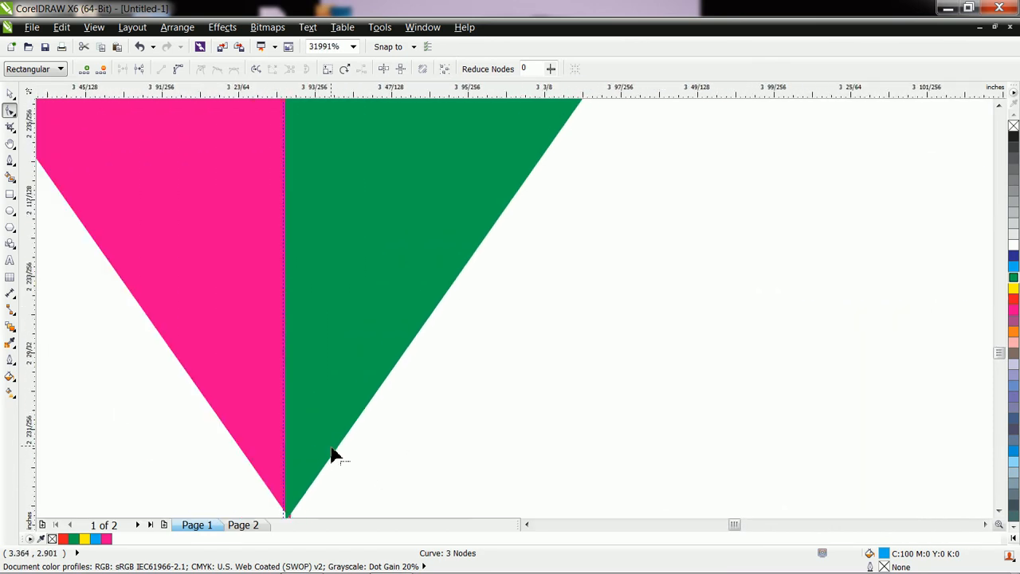
click(10, 143)
drag(210, 364, 323, 216)
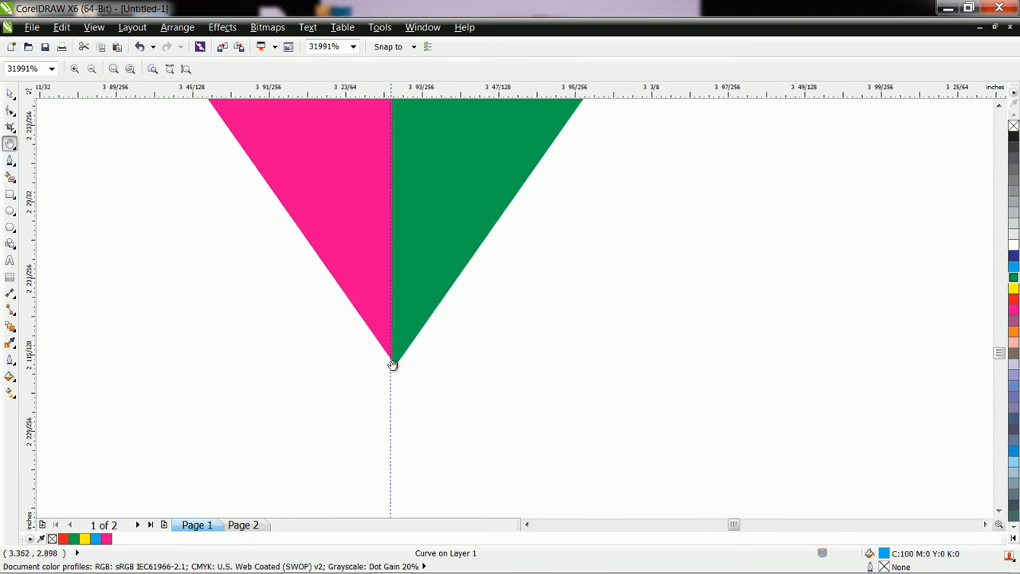
scroll(402, 369, up, 1)
scroll(399, 363, up, 2)
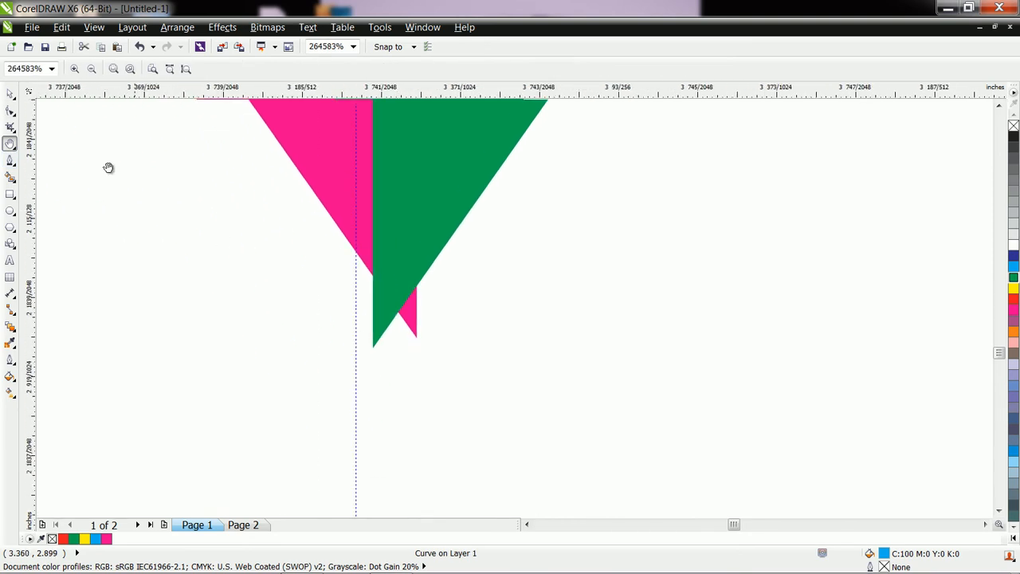
click(9, 112)
click(406, 313)
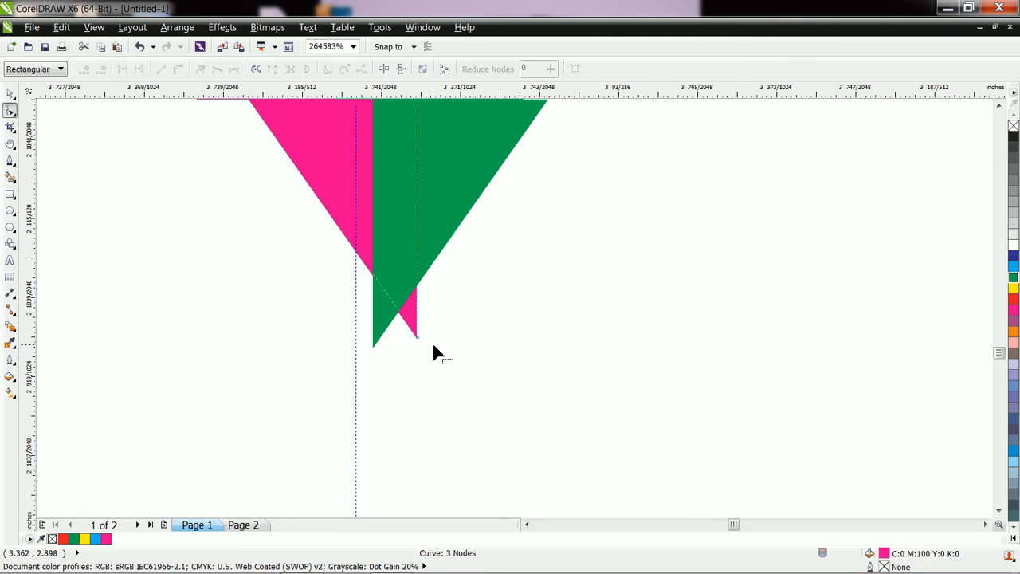
drag(417, 338, 378, 345)
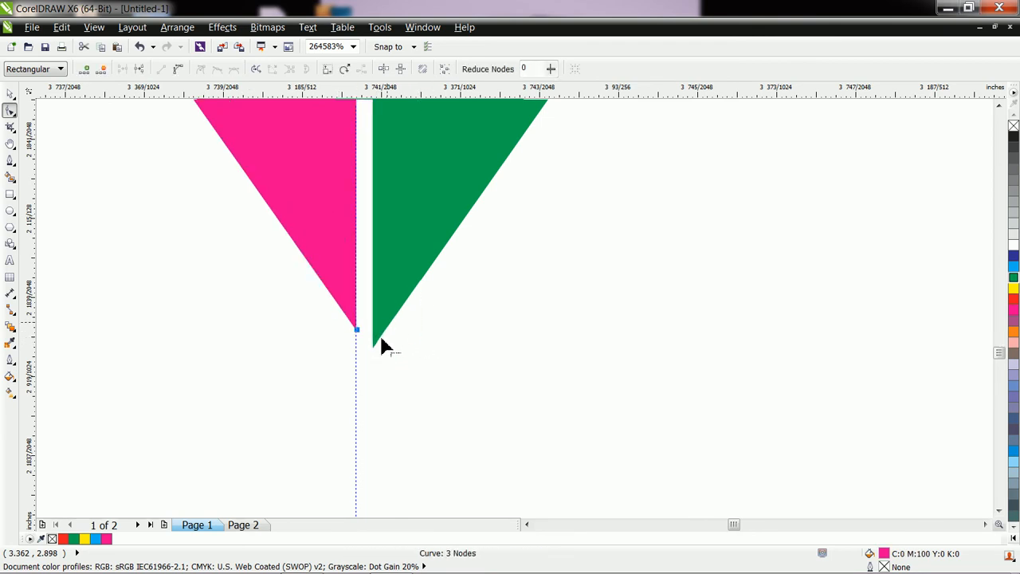
Step: Move the green triangle's lowest node onto the magenta triangle's tip on the vertical guideline
click(376, 347)
click(381, 315)
drag(376, 351, 358, 330)
scroll(422, 336, down, 1)
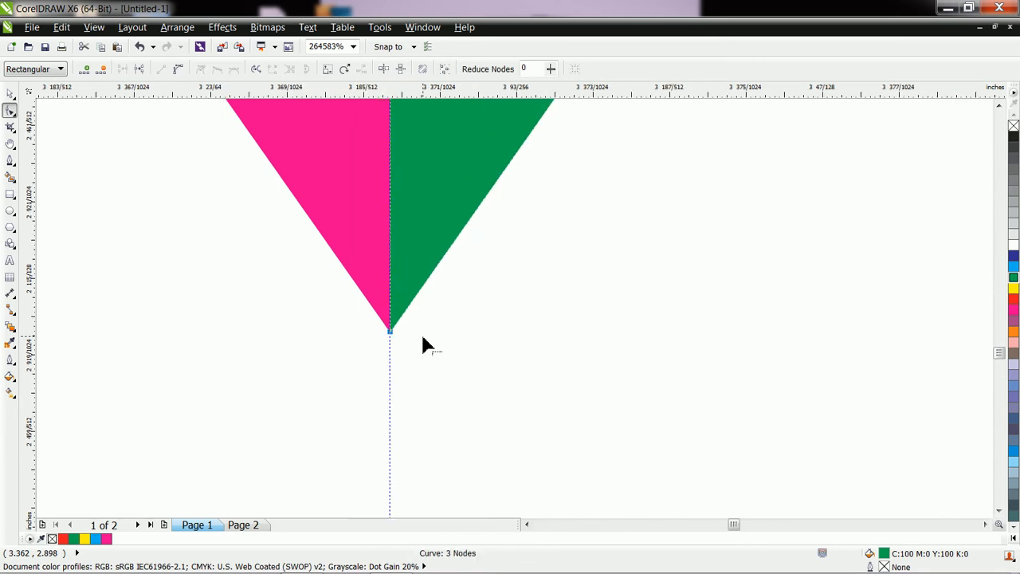
scroll(477, 327, down, 4)
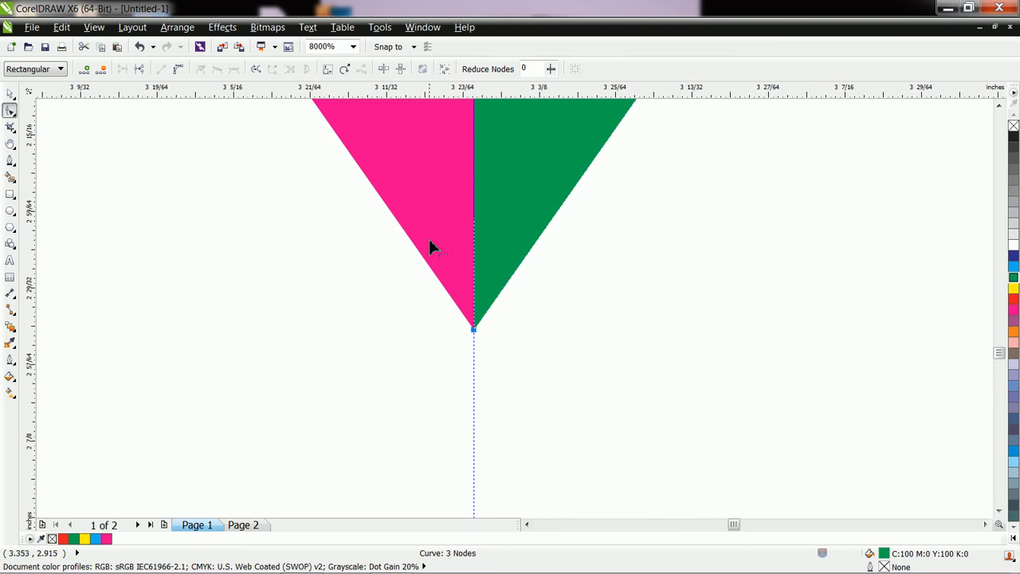
Step: Zoom out from the bottom tip and frame the kite to check its overall alignment against the guidelines
click(11, 144)
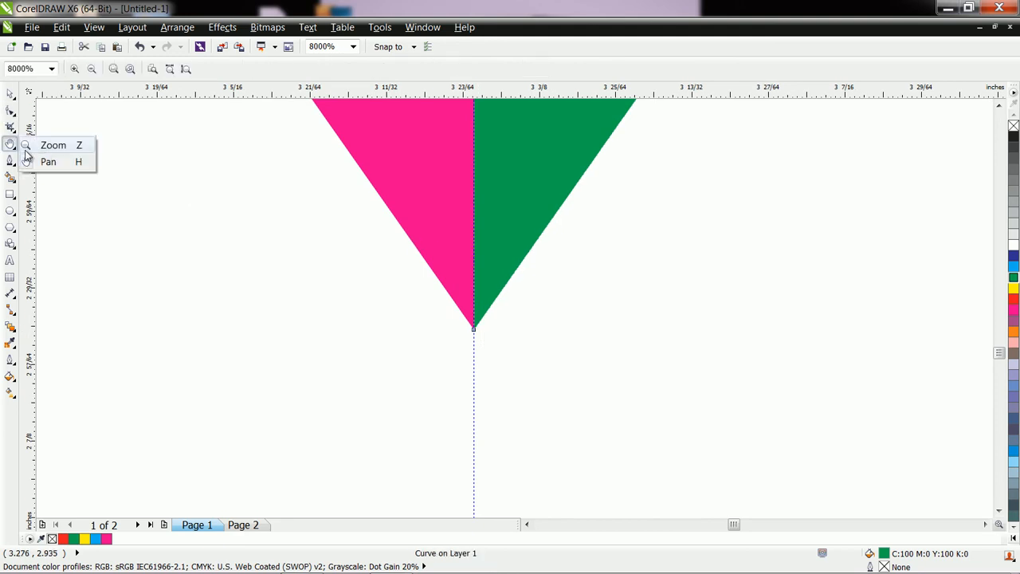
click(50, 146)
right_click(487, 201)
right_click(540, 162)
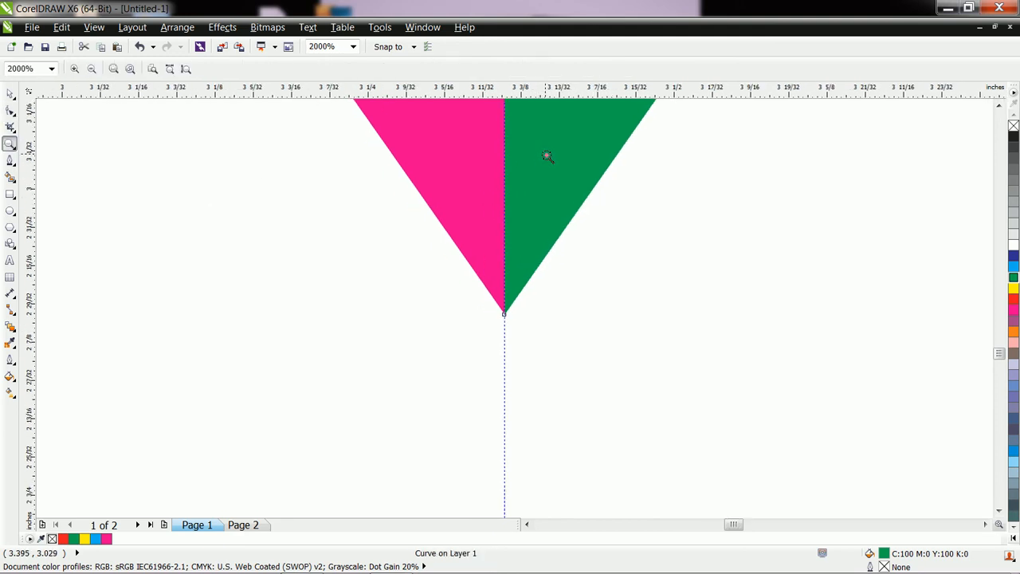
right_click(548, 156)
right_click(547, 155)
right_click(548, 157)
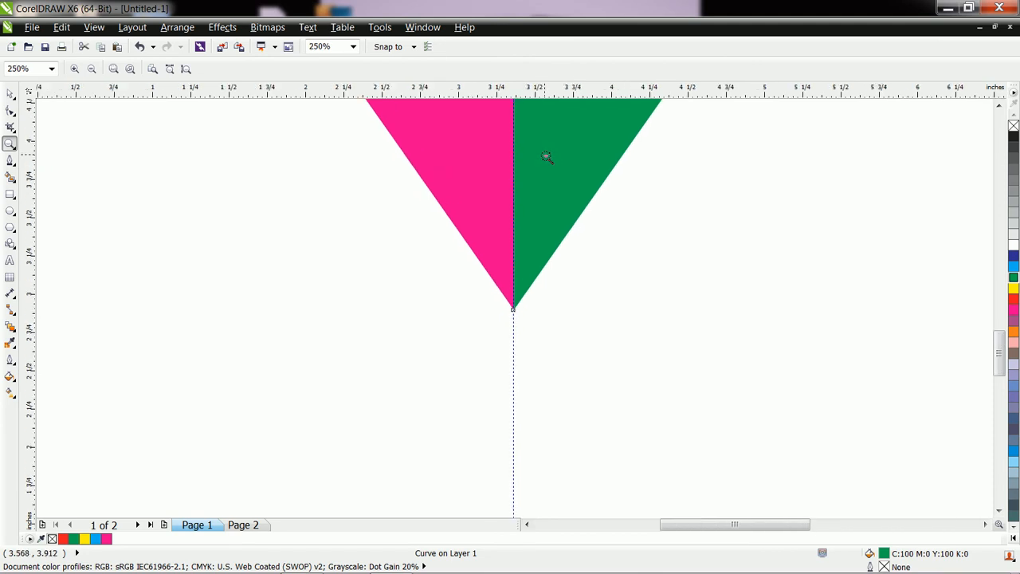
right_click(545, 157)
right_click(550, 143)
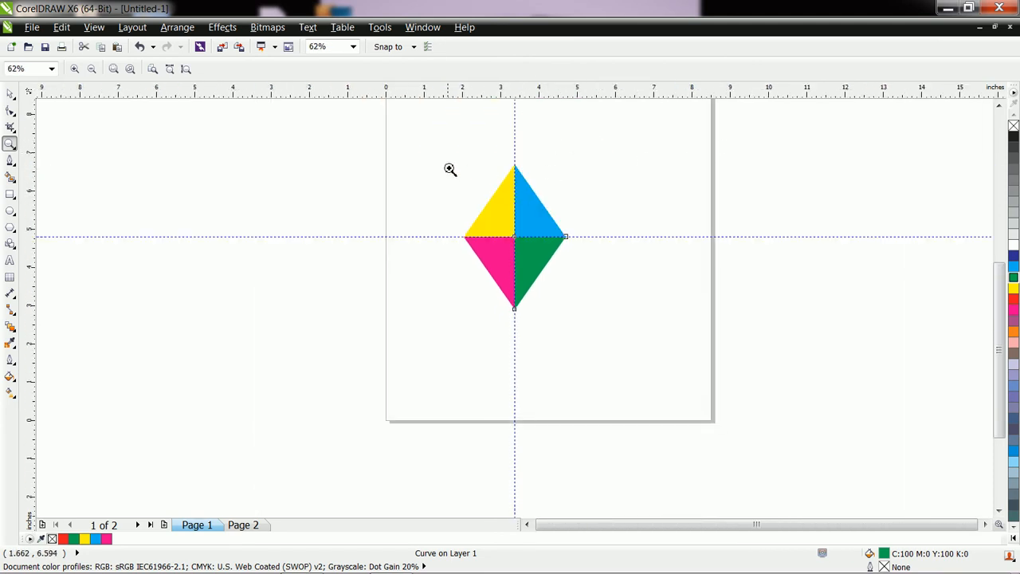
drag(450, 158, 673, 494)
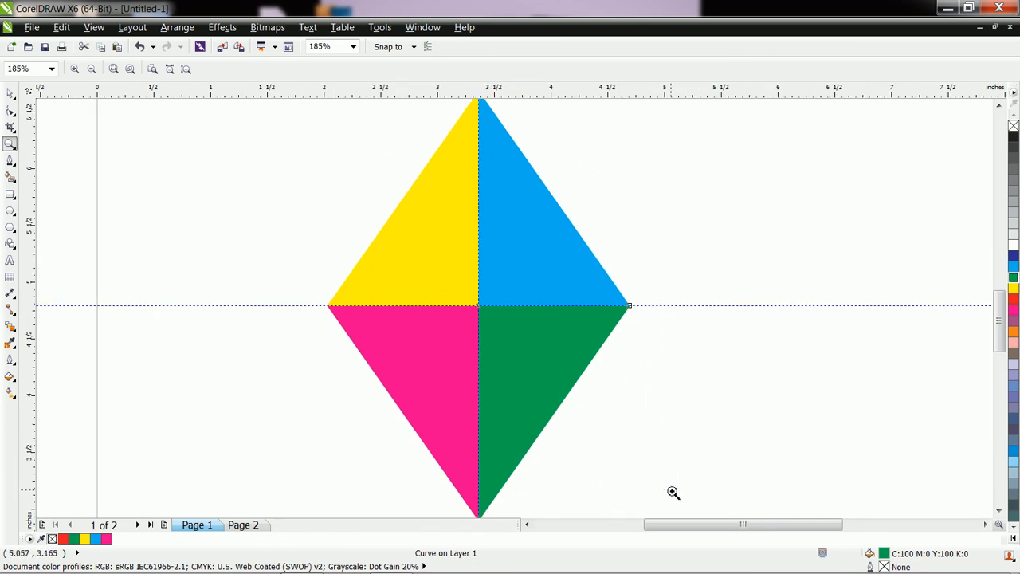
Step: Clear the green triangle's selection and select all four kite triangles together
click(10, 93)
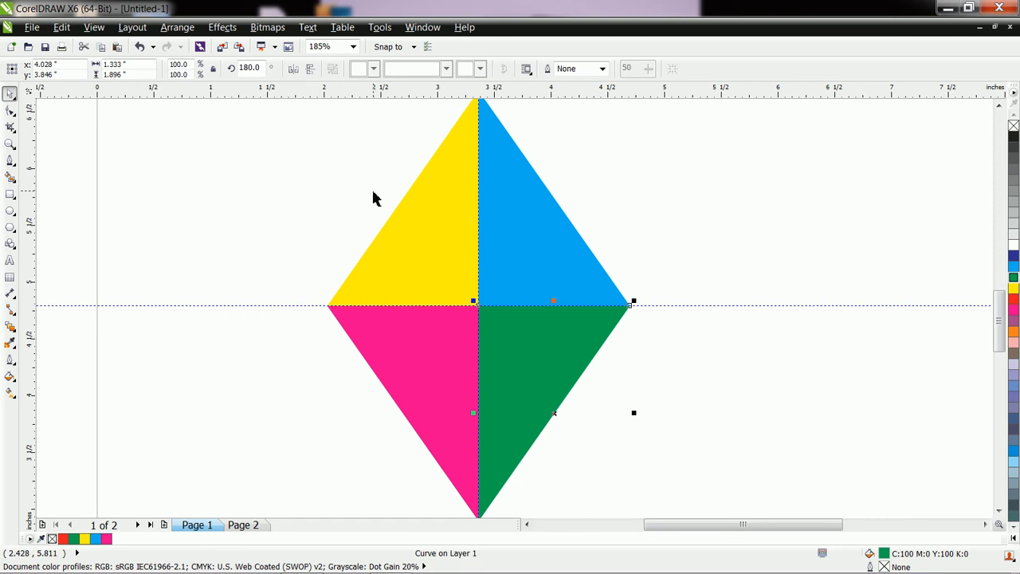
scroll(375, 200, down, 2)
click(592, 203)
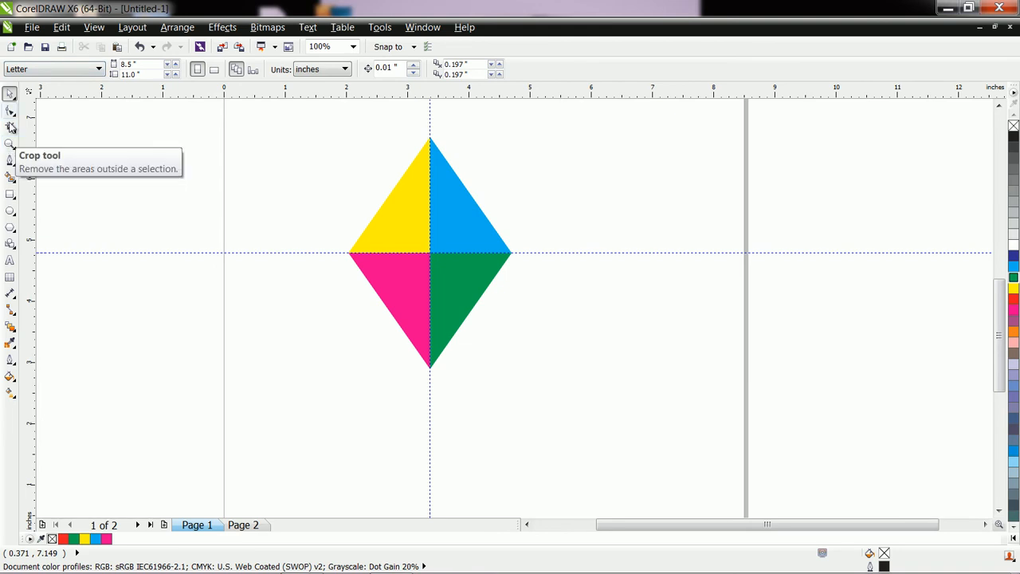
drag(436, 215, 595, 402)
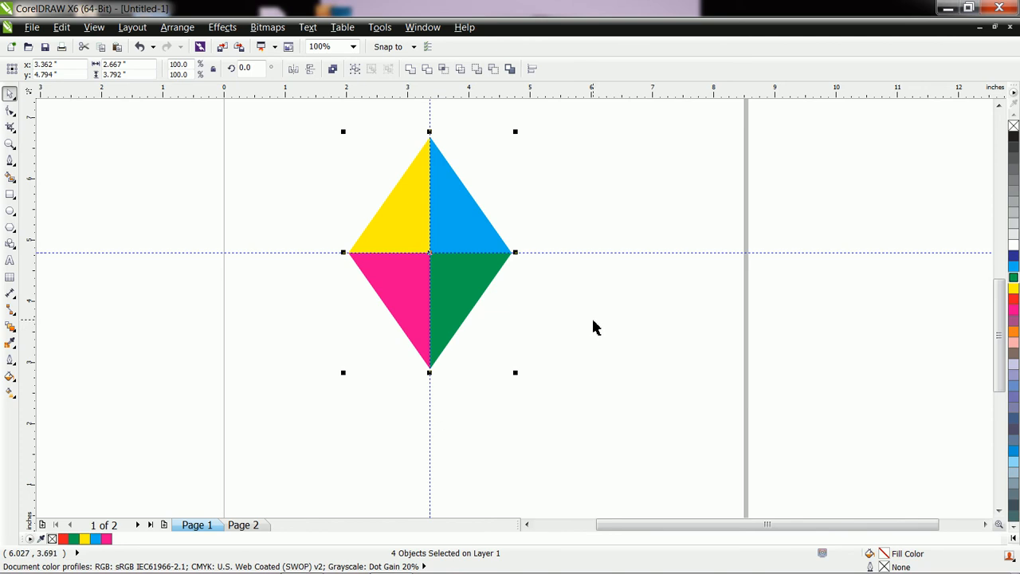
Step: Group the four kite triangles, move the group aside and delete the guidelines
key(ctrl+g)
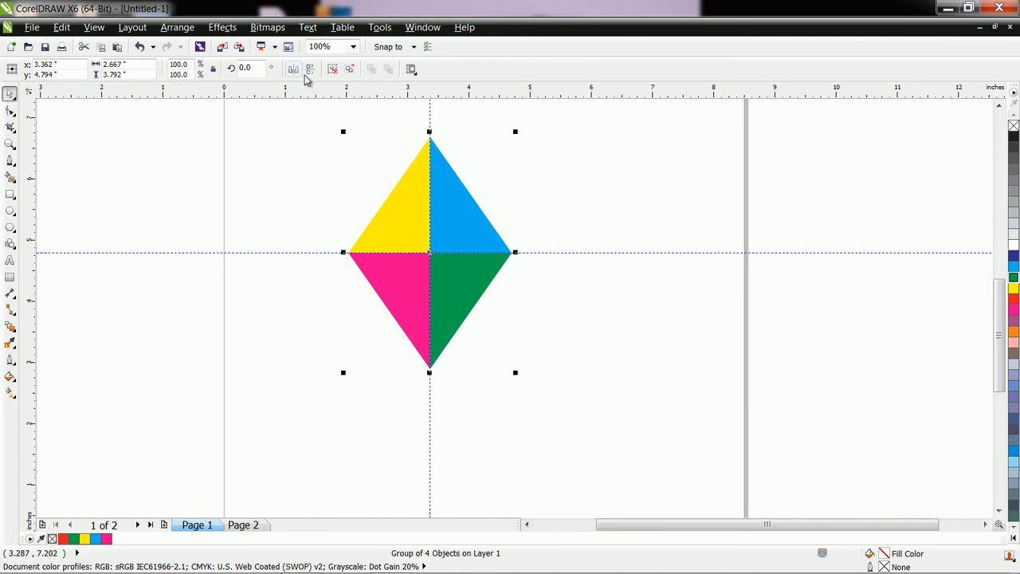
drag(508, 247, 614, 241)
click(450, 254)
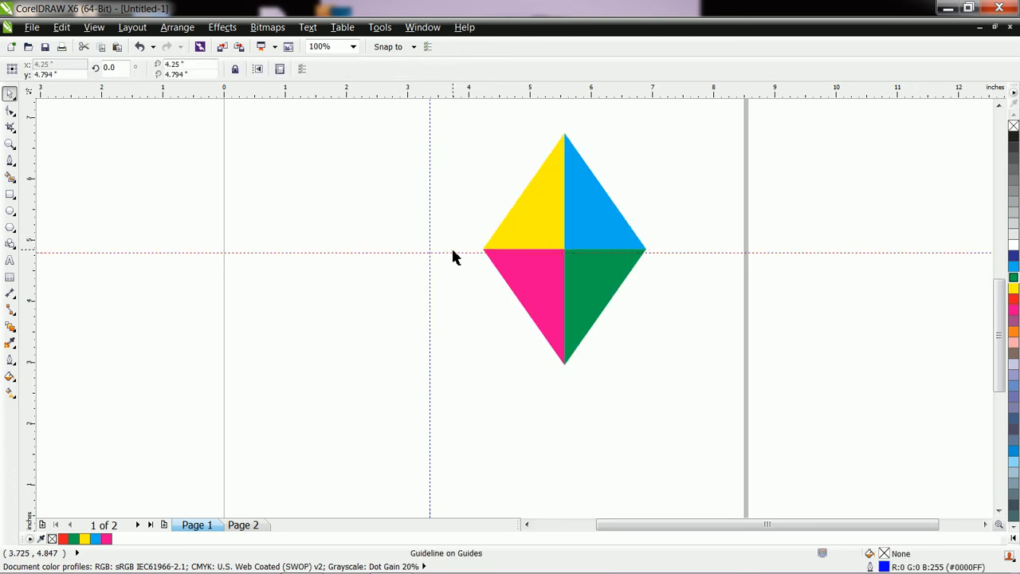
key(Delete)
Step: Move the kite group back and rotate it counterclockwise so its lower tip swings to the right
drag(565, 268, 443, 275)
click(446, 276)
drag(511, 378, 551, 332)
click(592, 341)
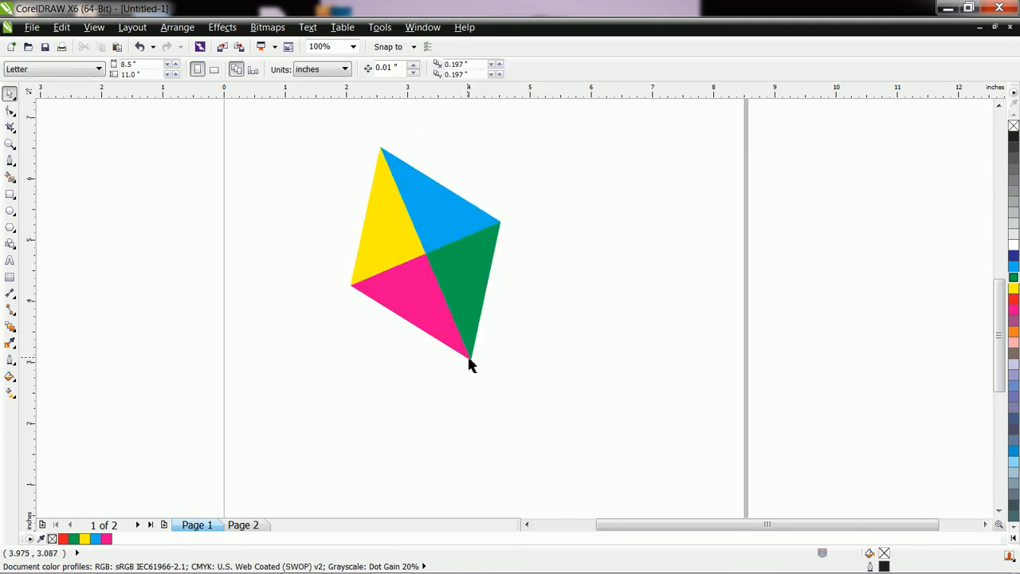
Step: Inspect the kite's bottom tip, check the bow and tail on the page 2 reference sketch, and return to page 1
scroll(474, 391, up, 6)
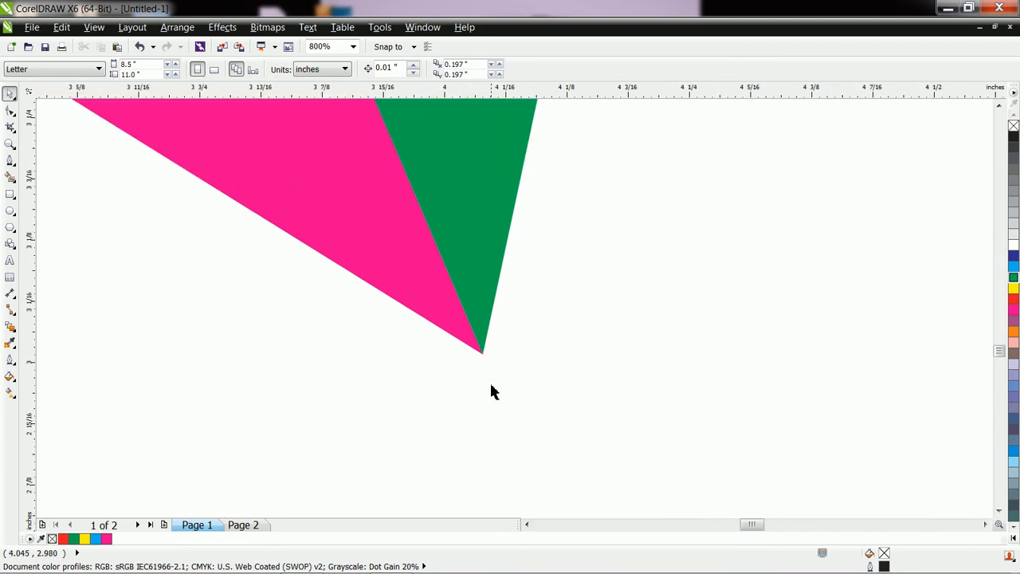
scroll(472, 355, down, 2)
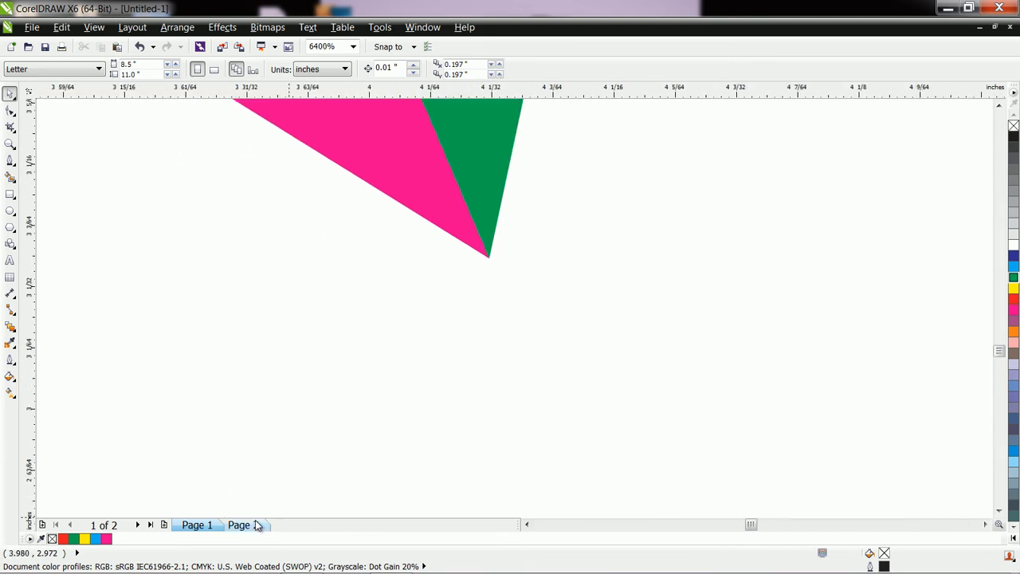
click(256, 525)
scroll(517, 401, down, 8)
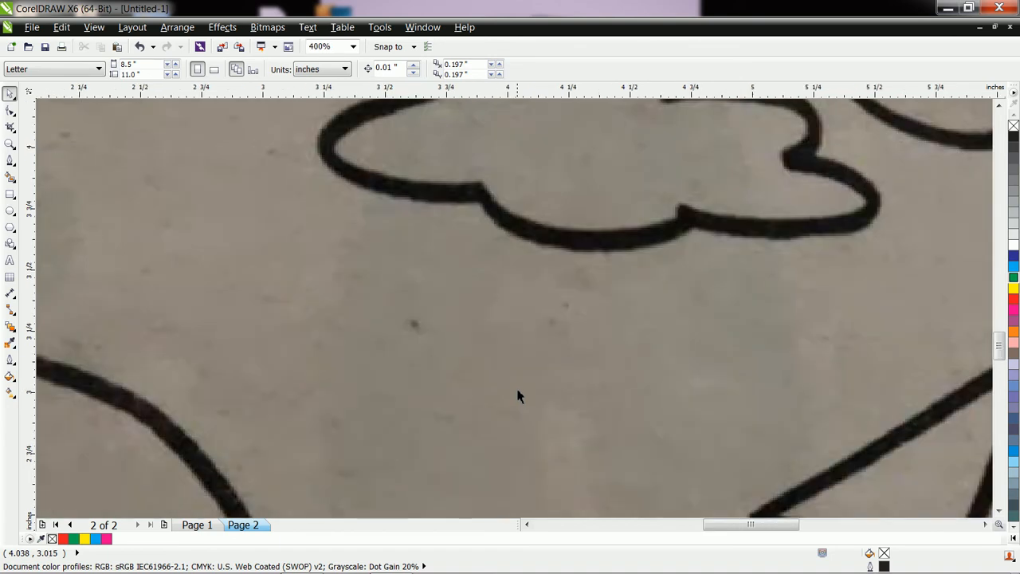
scroll(544, 420, up, 3)
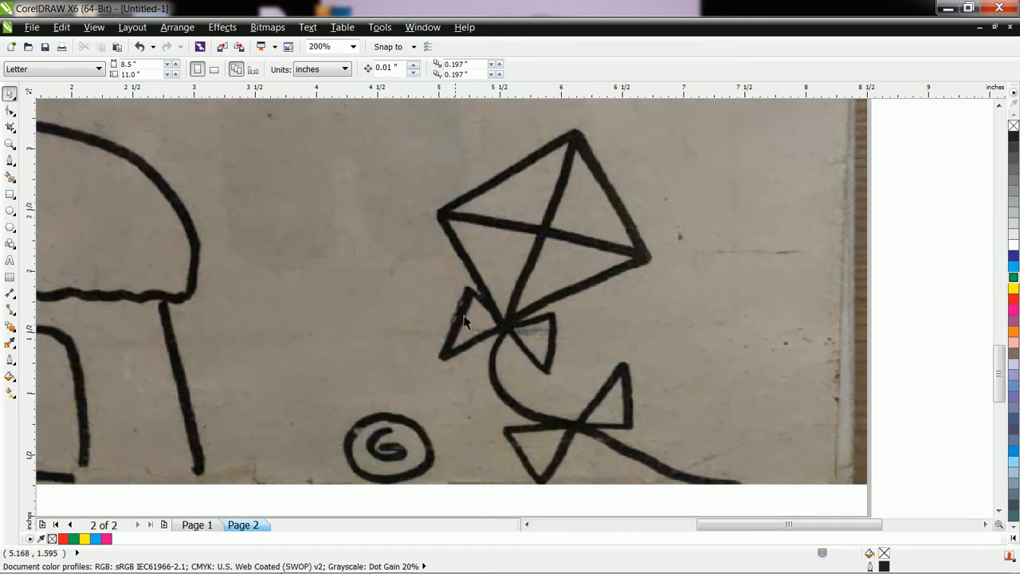
click(196, 525)
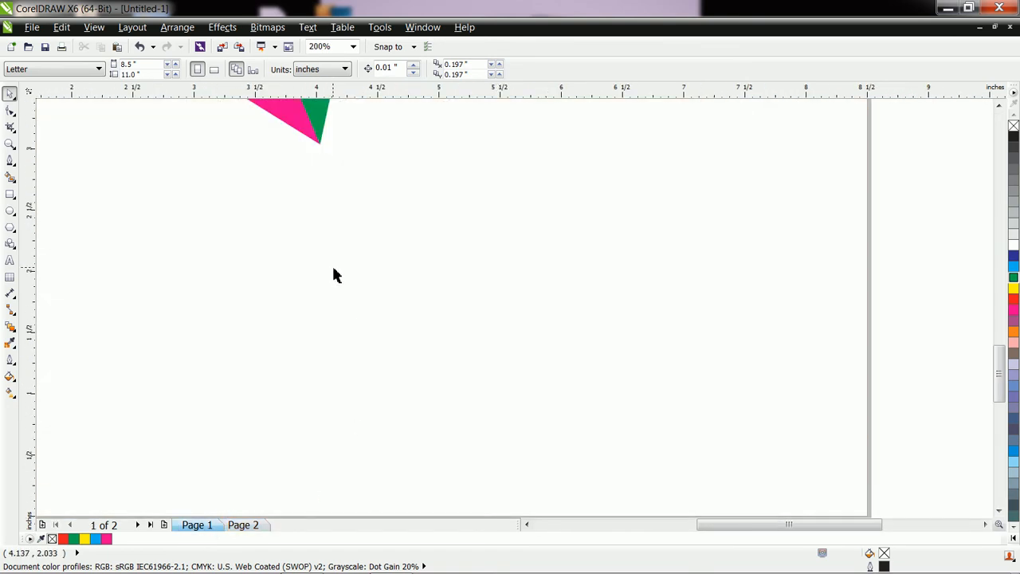
Step: Draw a Bézier triangle about 0.62 × 0.81 in below the kite's bottom tip and fill it dark blue
scroll(333, 275, down, 1)
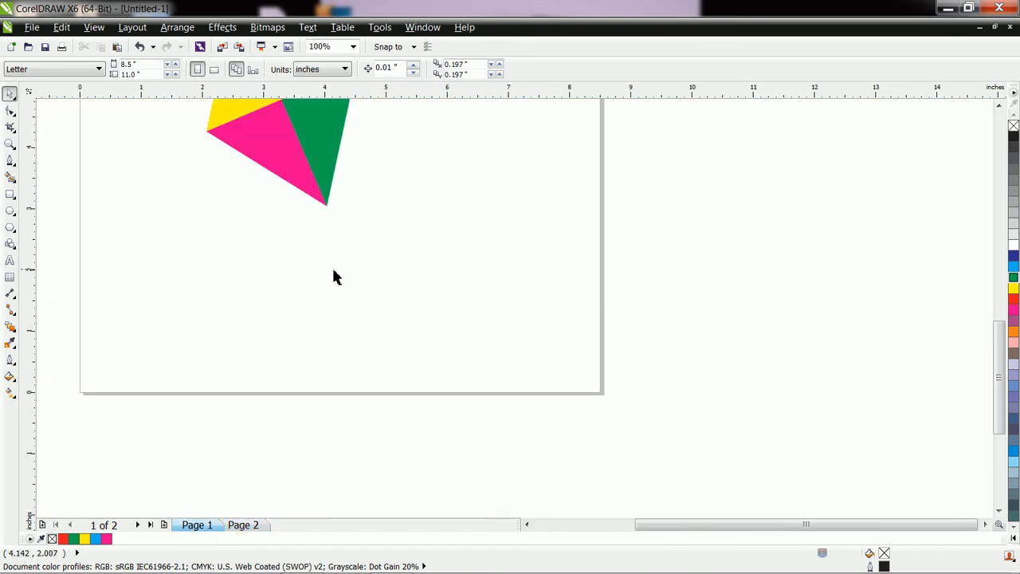
click(16, 166)
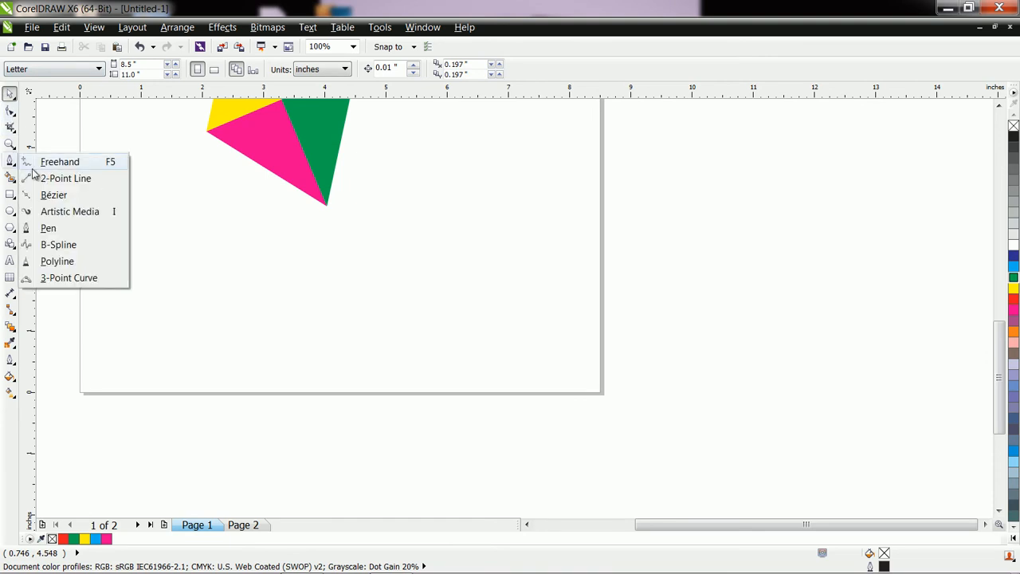
click(62, 198)
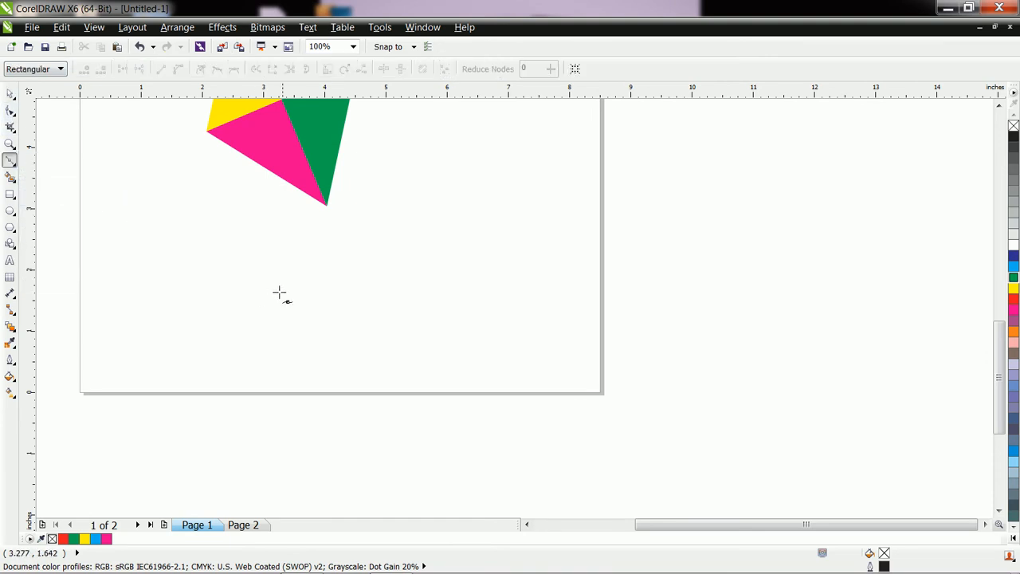
click(326, 206)
click(288, 213)
click(309, 257)
click(326, 206)
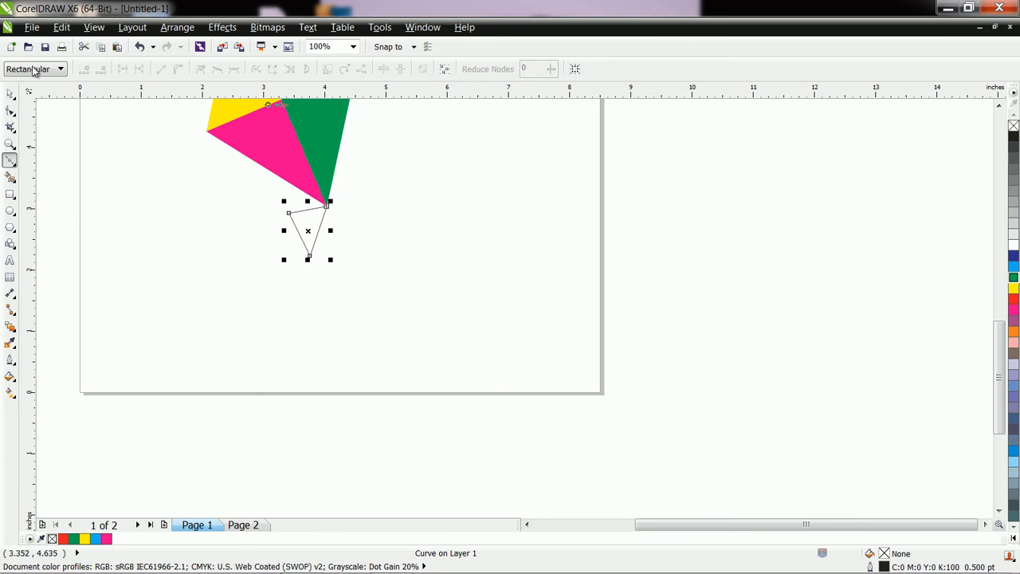
click(10, 93)
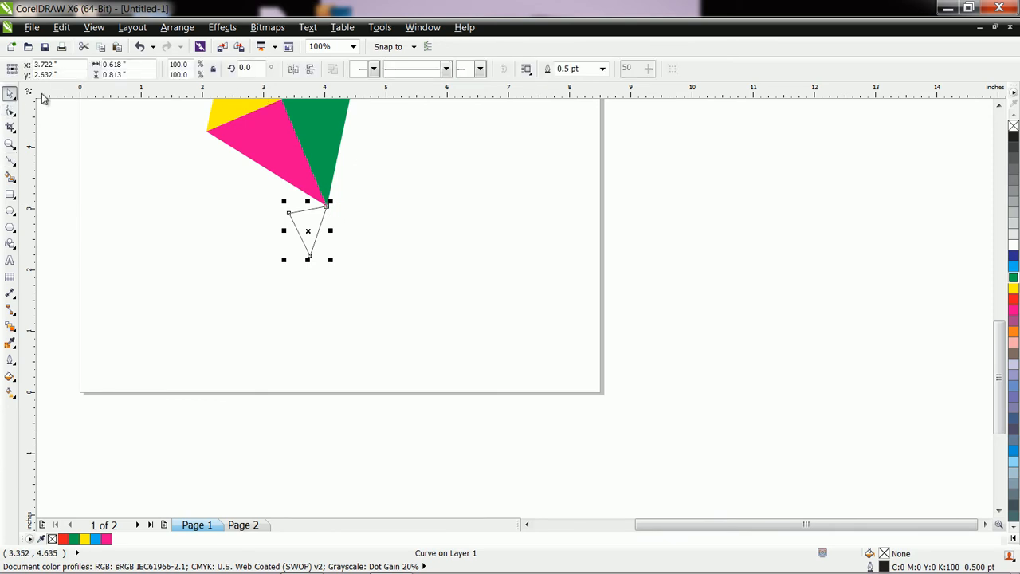
click(1014, 256)
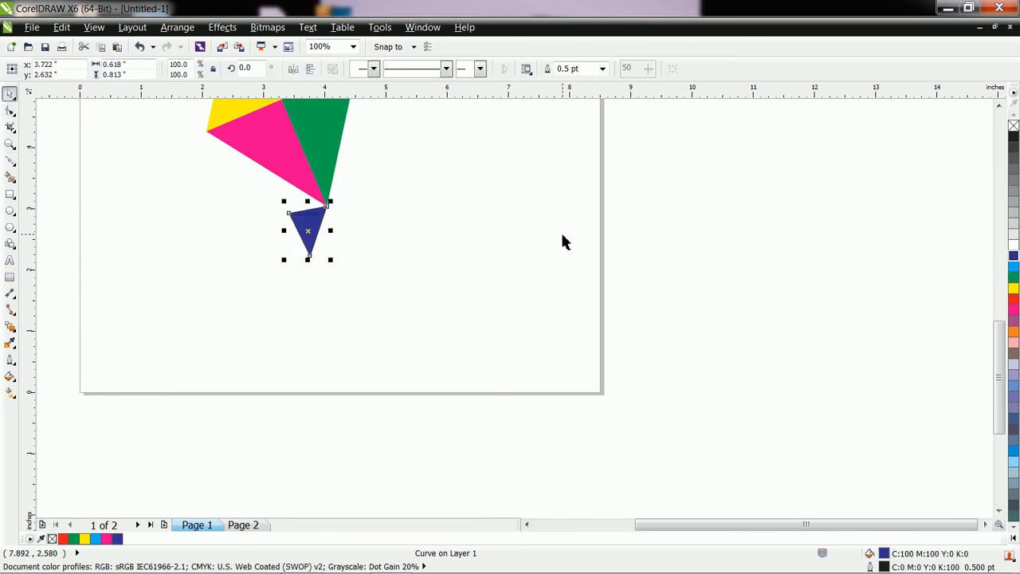
Step: Place a copy of the blue triangle on the other side of the kite's bottom tip and flip the copy horizontally
click(311, 69)
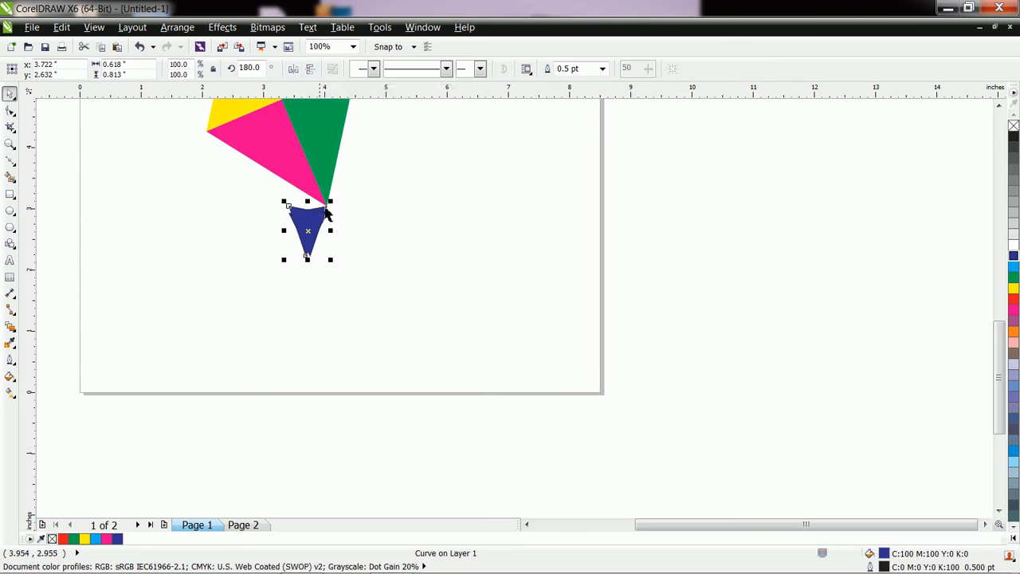
drag(307, 227, 348, 226)
right_click(349, 226)
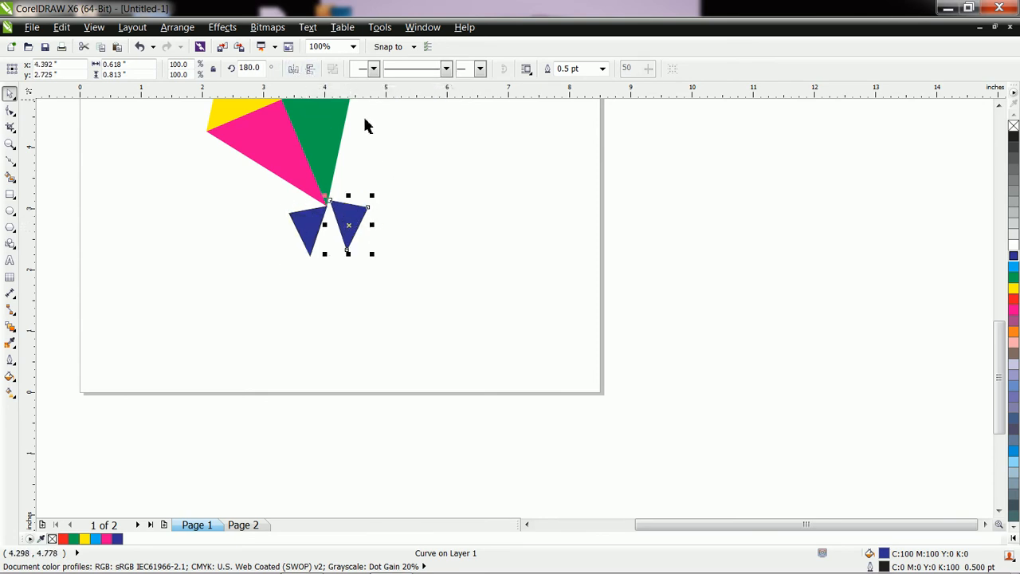
click(294, 70)
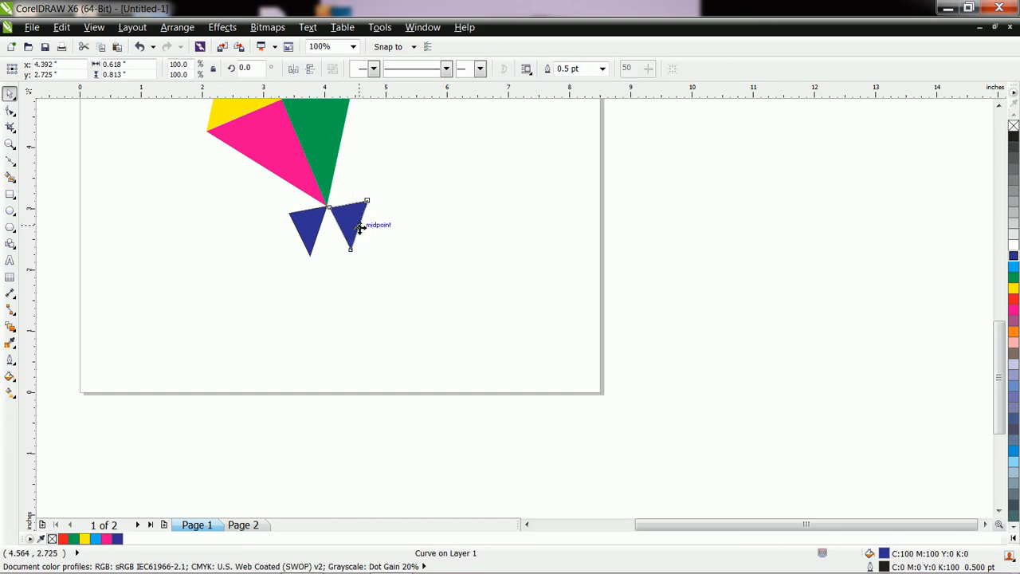
Step: Rotate the copied blue triangle by 41.6° with its corner meeting the kite's bottom tip to form a bow
click(352, 225)
drag(375, 262, 349, 228)
scroll(326, 209, up, 3)
click(370, 303)
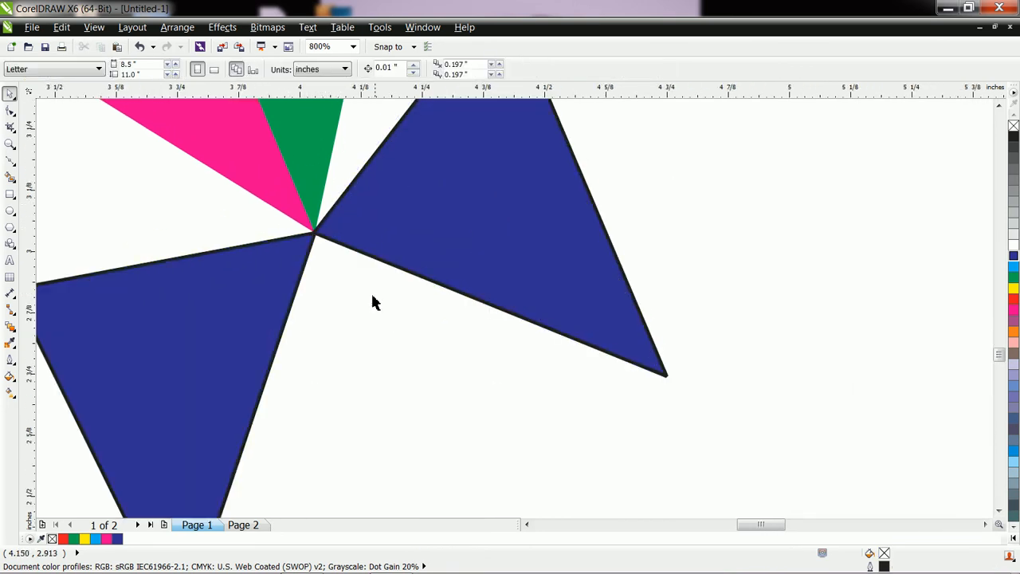
Step: Remove the outlines from both blue bow triangles by setting their outline width to None
click(444, 241)
click(603, 69)
click(587, 82)
click(247, 322)
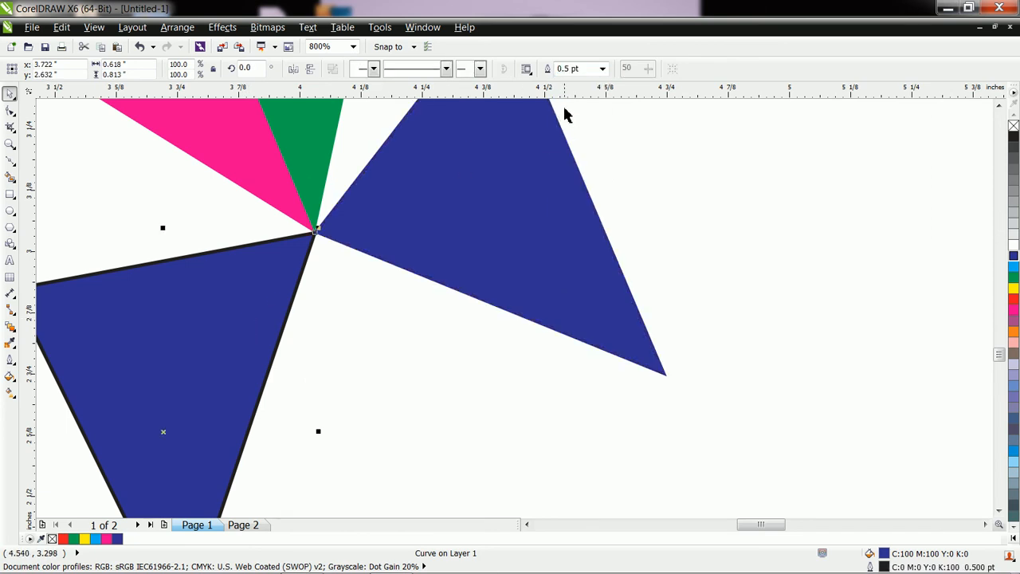
click(603, 69)
click(587, 82)
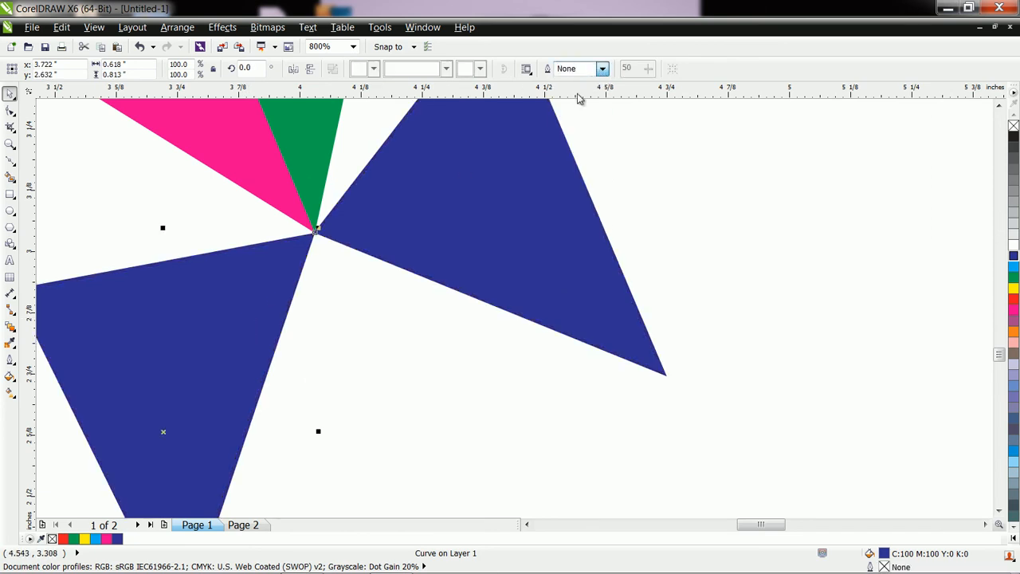
click(321, 262)
Step: Shift both blue triangles slightly so their inner corners meet precisely at the kite's bottom tip
scroll(349, 242, up, 3)
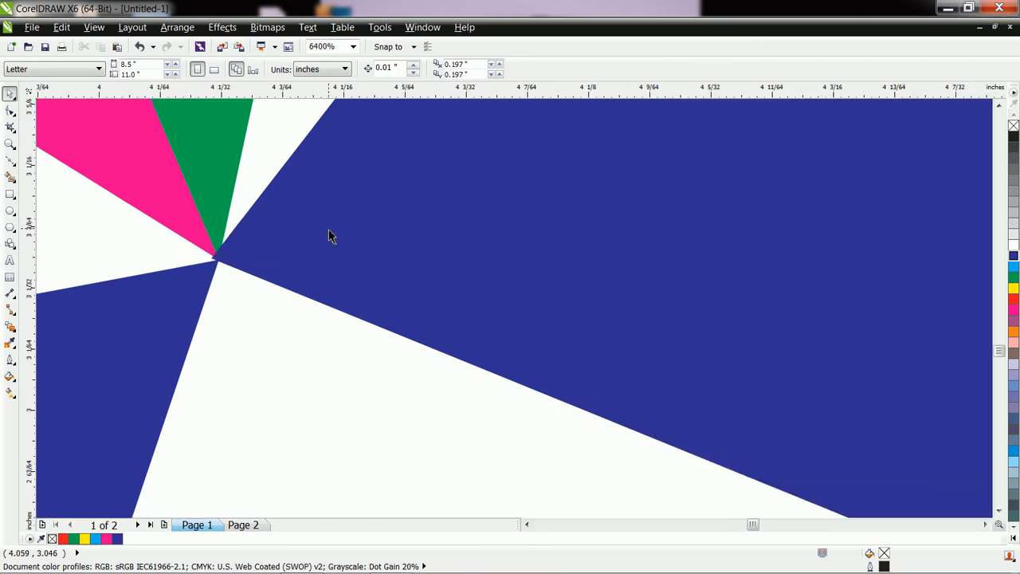
click(199, 283)
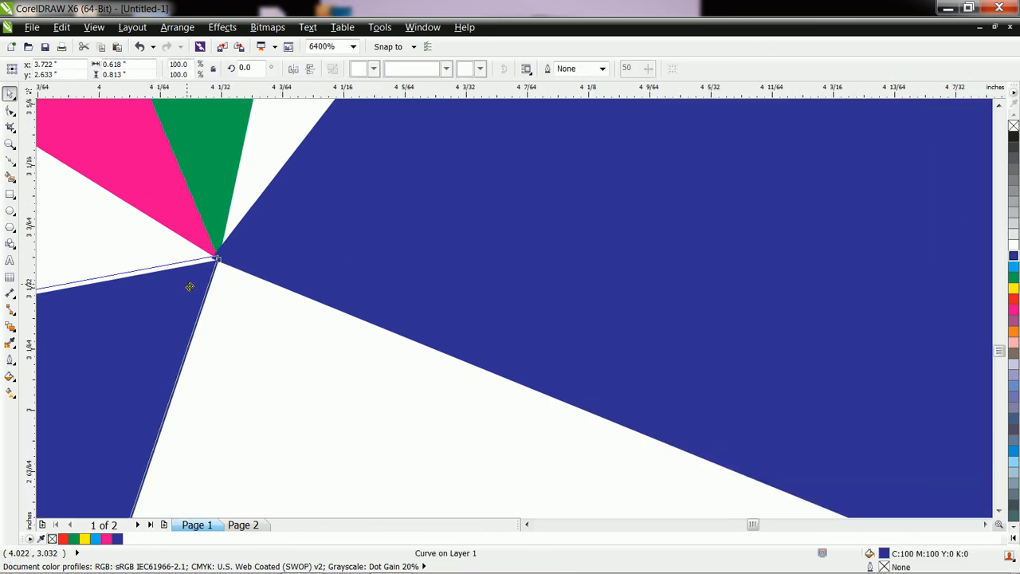
click(295, 345)
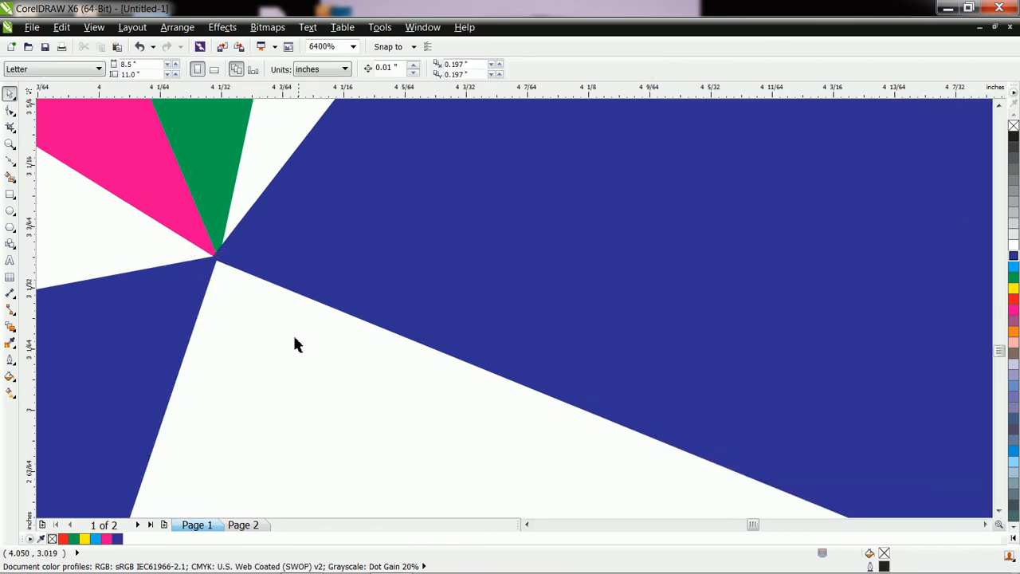
click(285, 268)
click(204, 283)
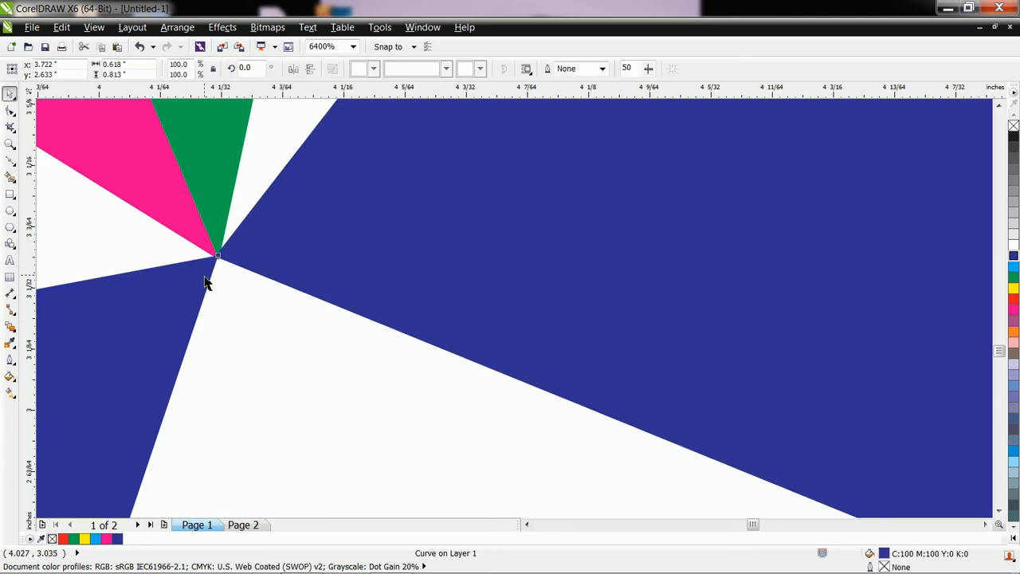
drag(206, 281, 209, 276)
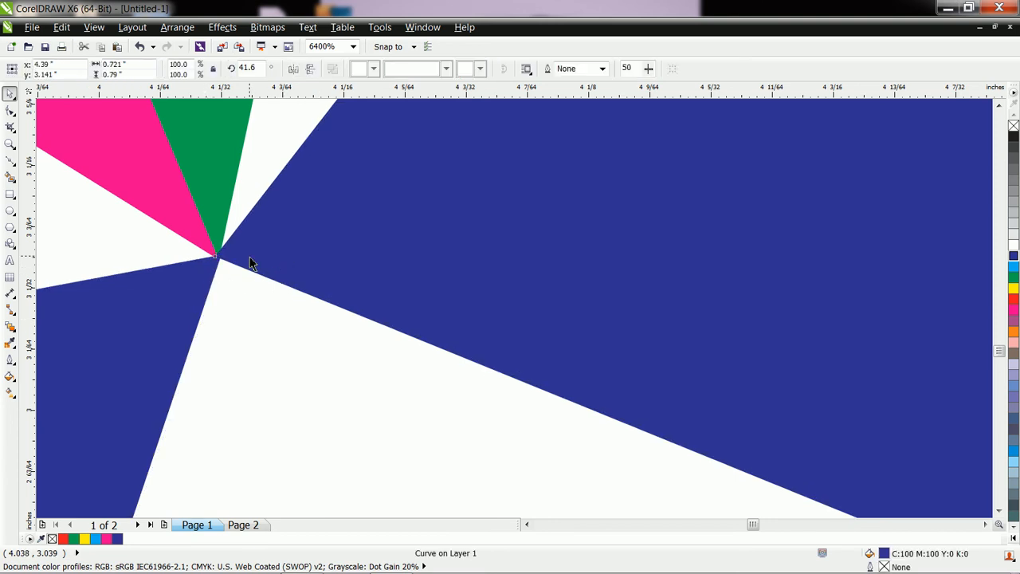
click(227, 263)
scroll(273, 296, down, 6)
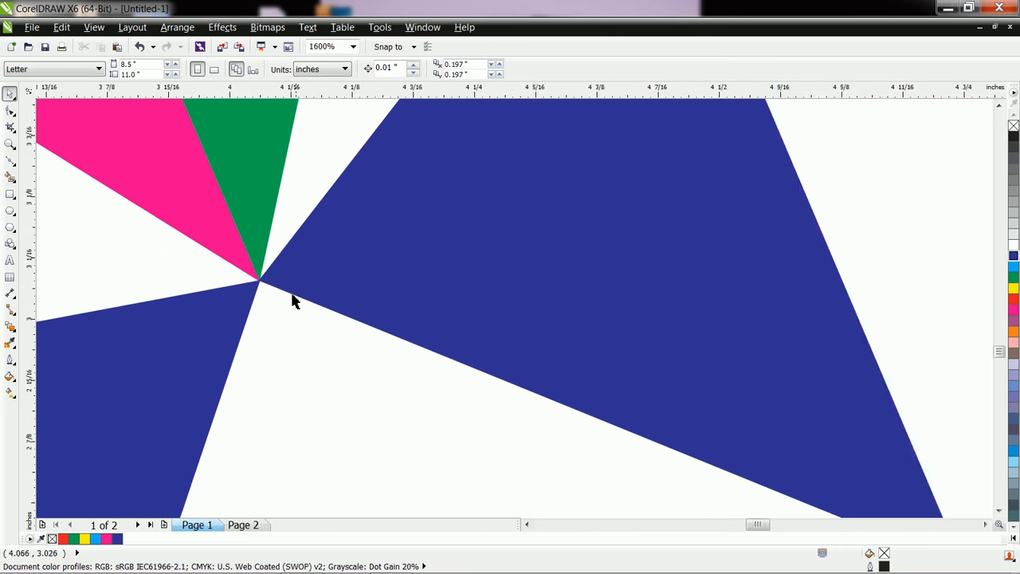
Step: Draw a wavy freehand tail about 3.02 × 2.19 in from the kite's bottom tip toward the page's lower right
click(11, 164)
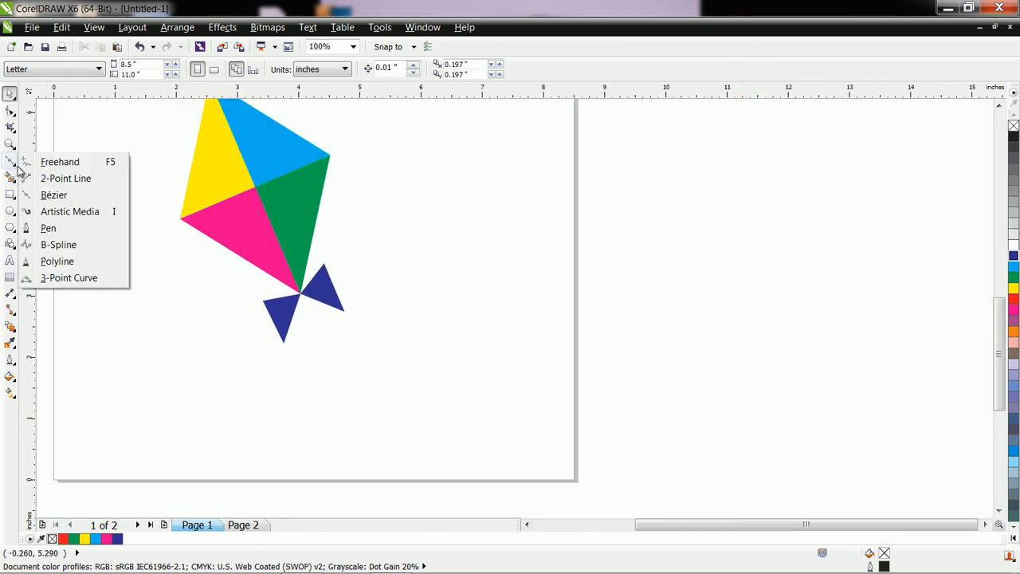
click(44, 159)
mouse_move(296, 292)
mouse_down()
mouse_move(328, 338)
mouse_move(486, 431)
mouse_up()
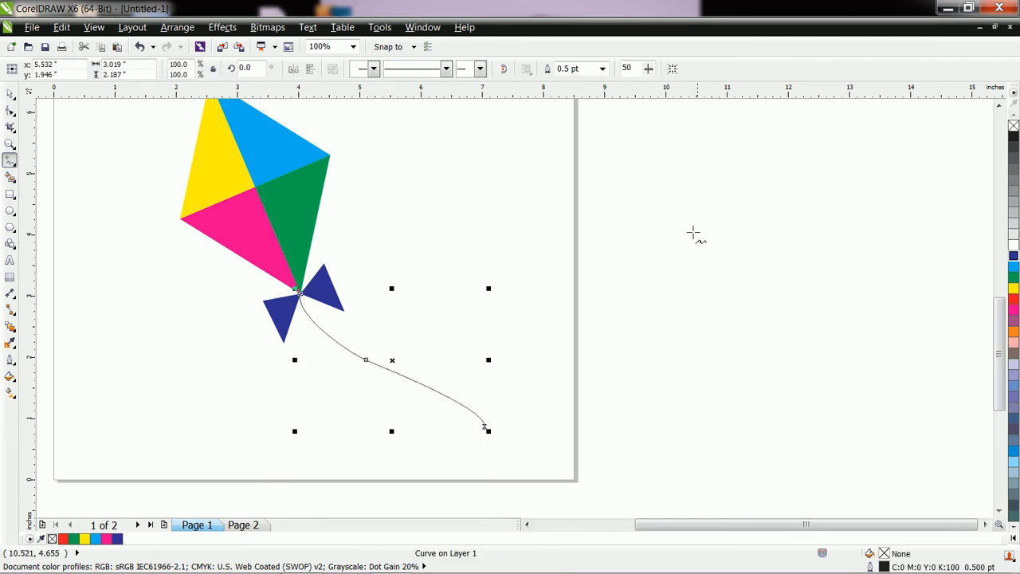
Step: Thicken the tail curve's outline, trying 1.5 pt and settling on 2.0 pt
click(603, 69)
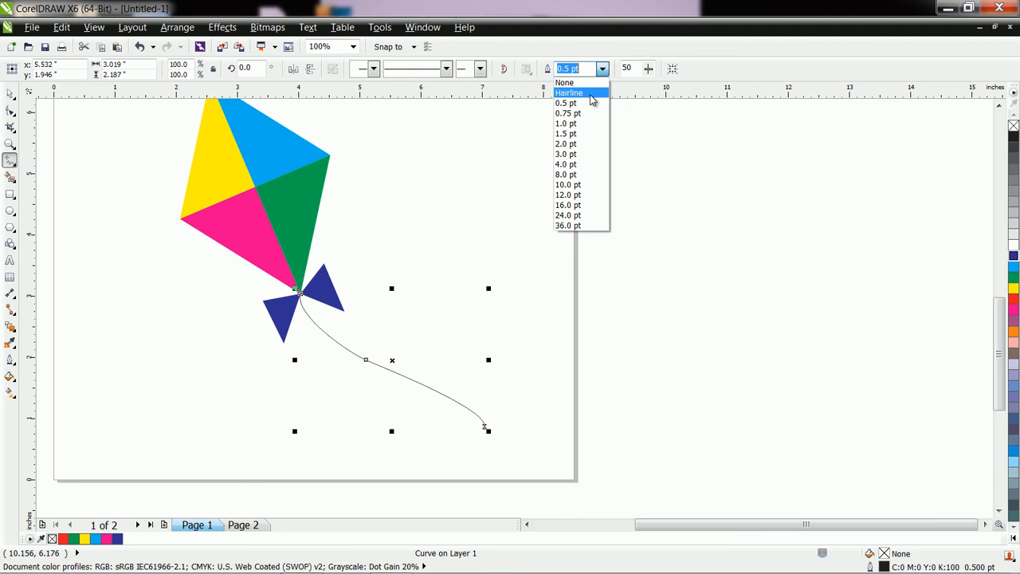
click(570, 134)
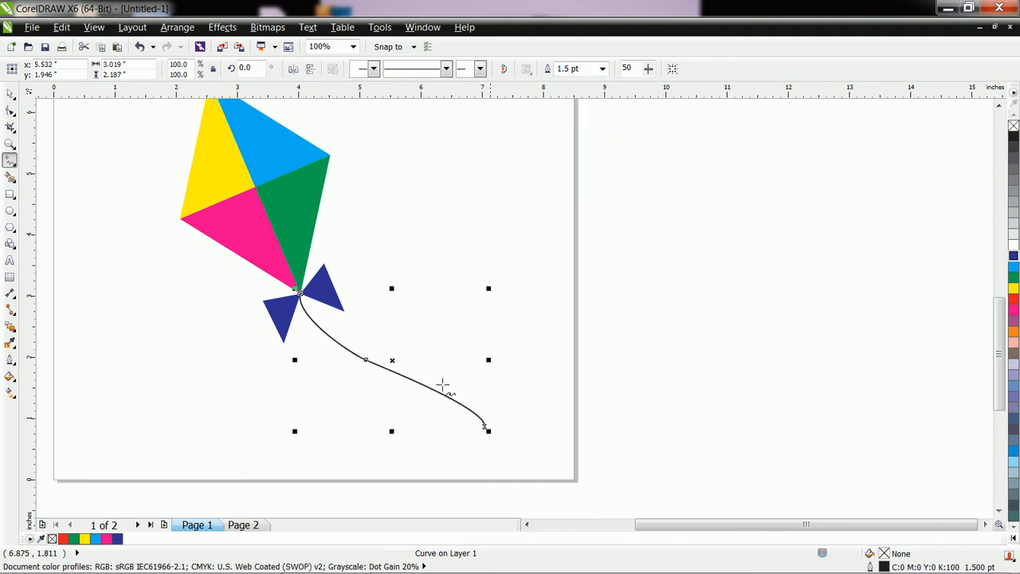
click(603, 68)
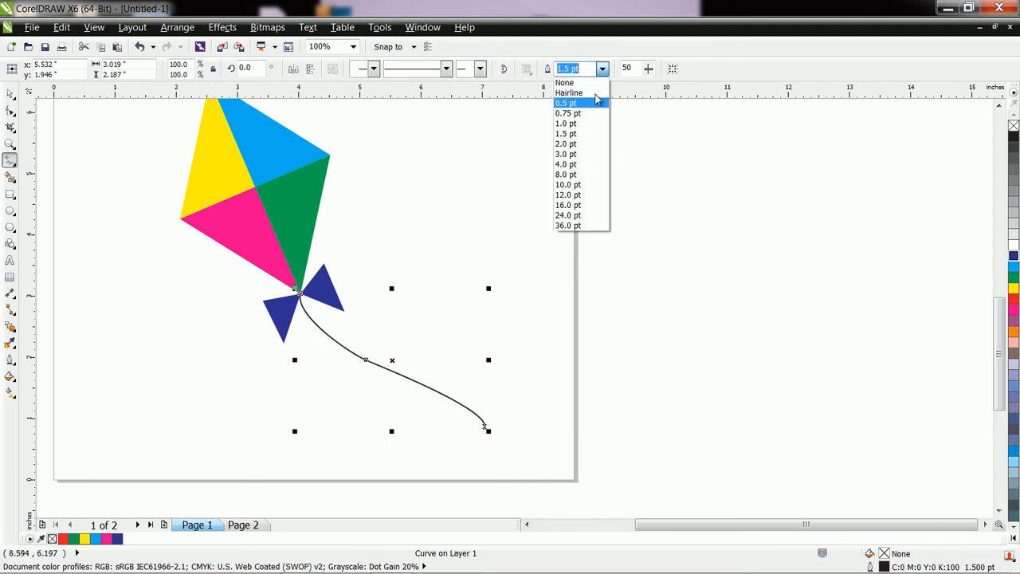
click(571, 143)
Step: Nudge the tail curve slightly so its upper end sits closer to the kite's bottom tip
scroll(296, 294, up, 3)
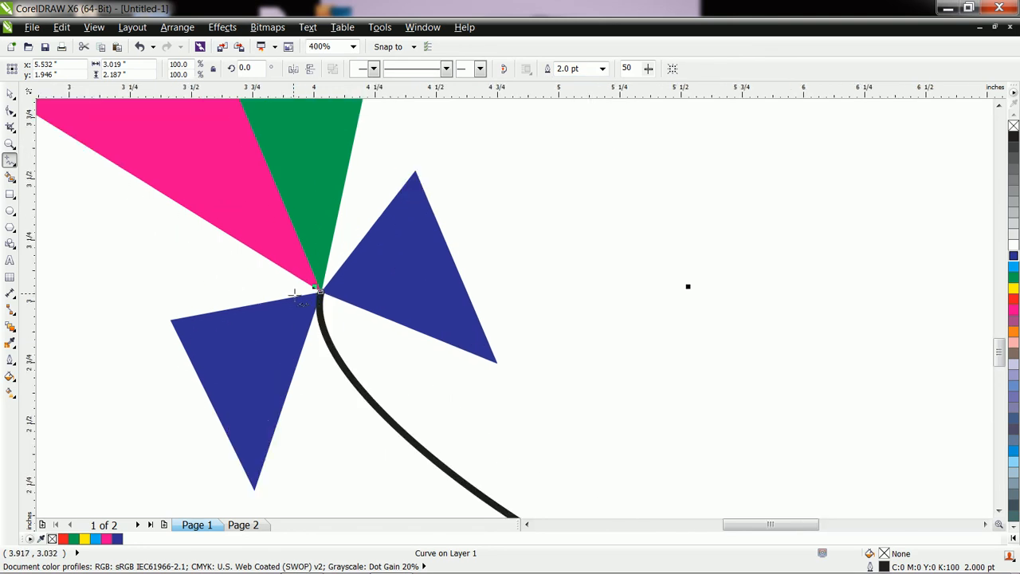
click(9, 94)
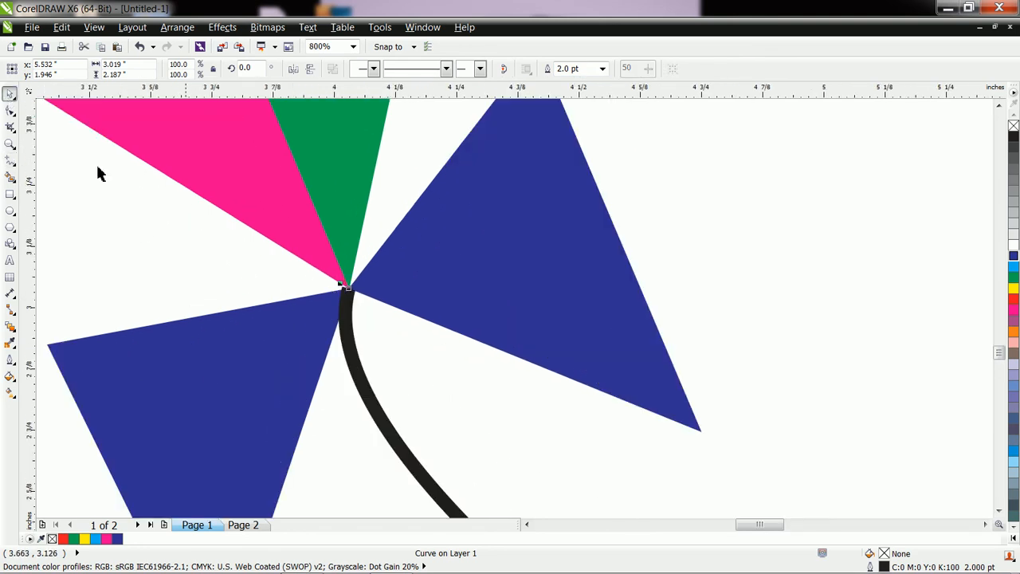
drag(359, 370, 356, 367)
Step: Try reordering the tail curve, first with Back One and then with To Front Of Page
right_click(356, 368)
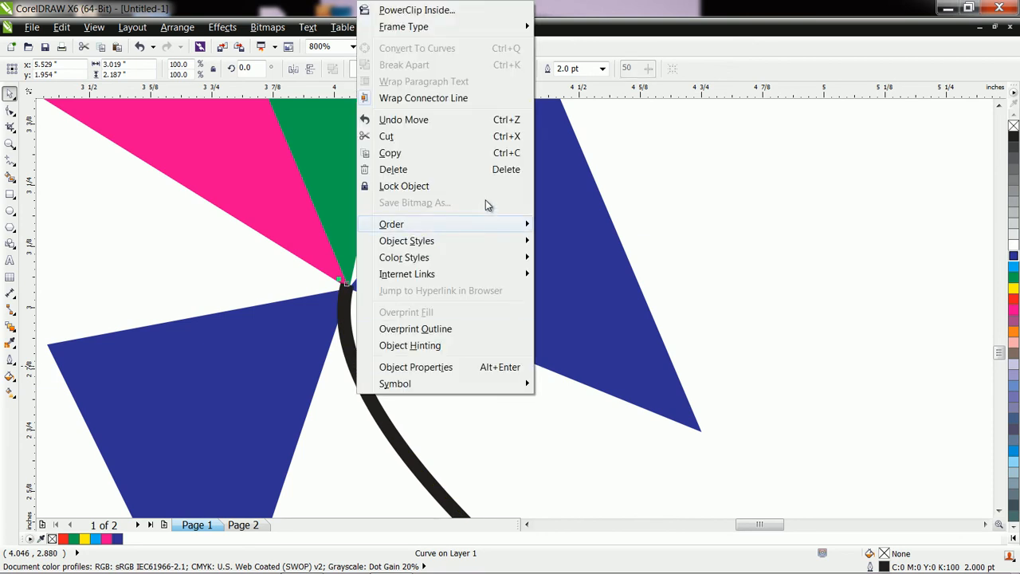
mouse_move(492, 227)
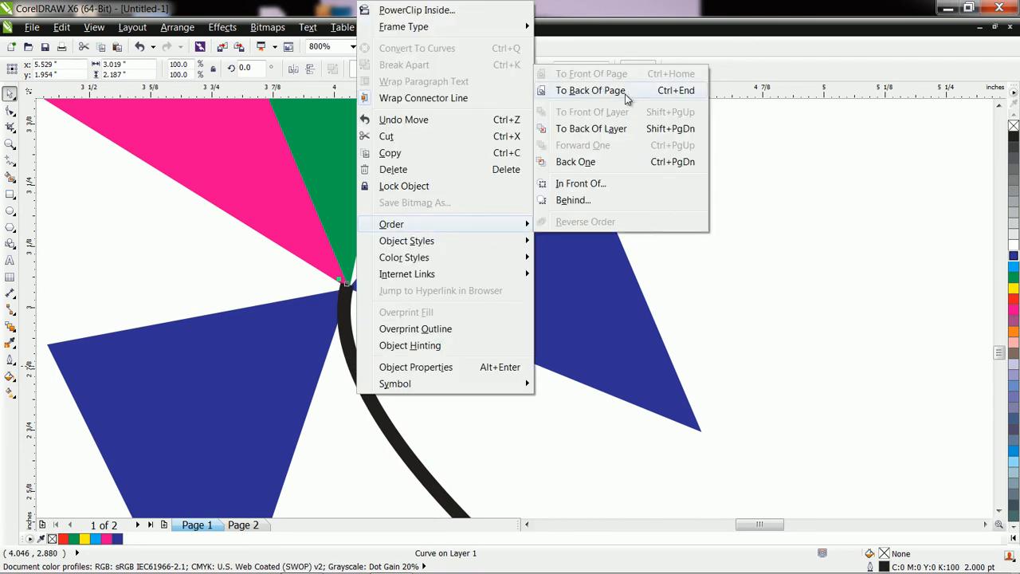
click(616, 164)
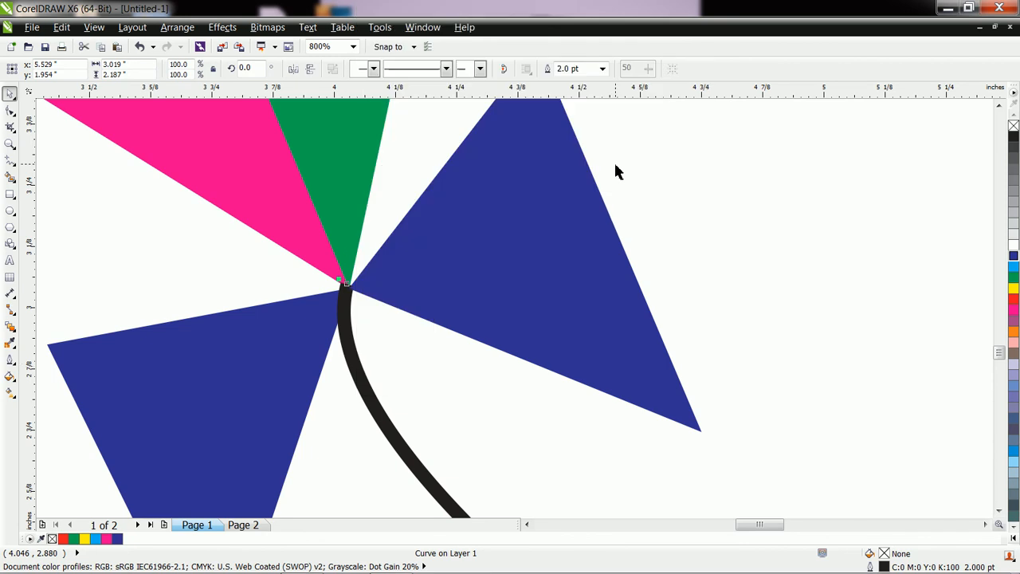
right_click(350, 339)
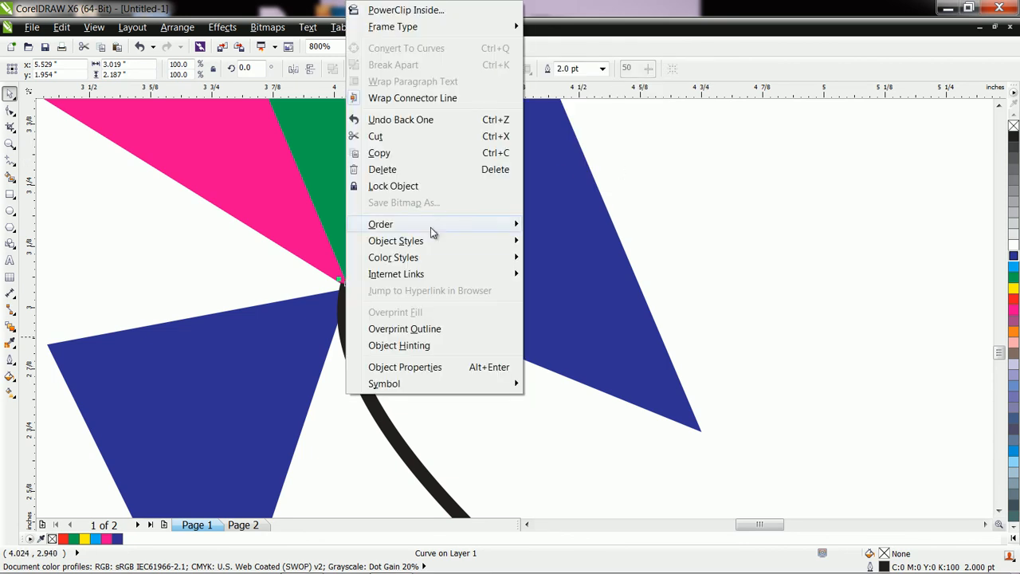
mouse_move(495, 226)
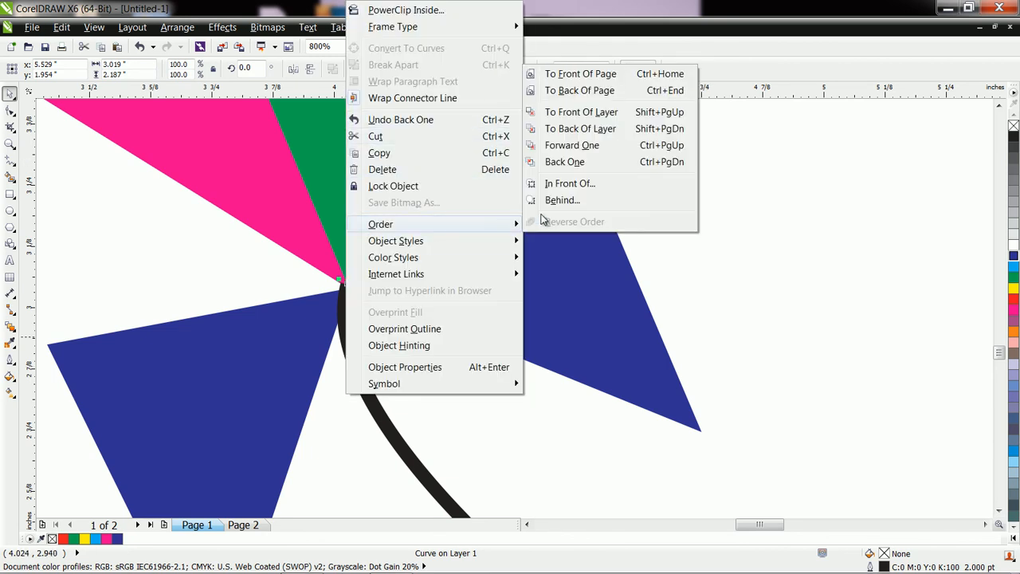
click(611, 77)
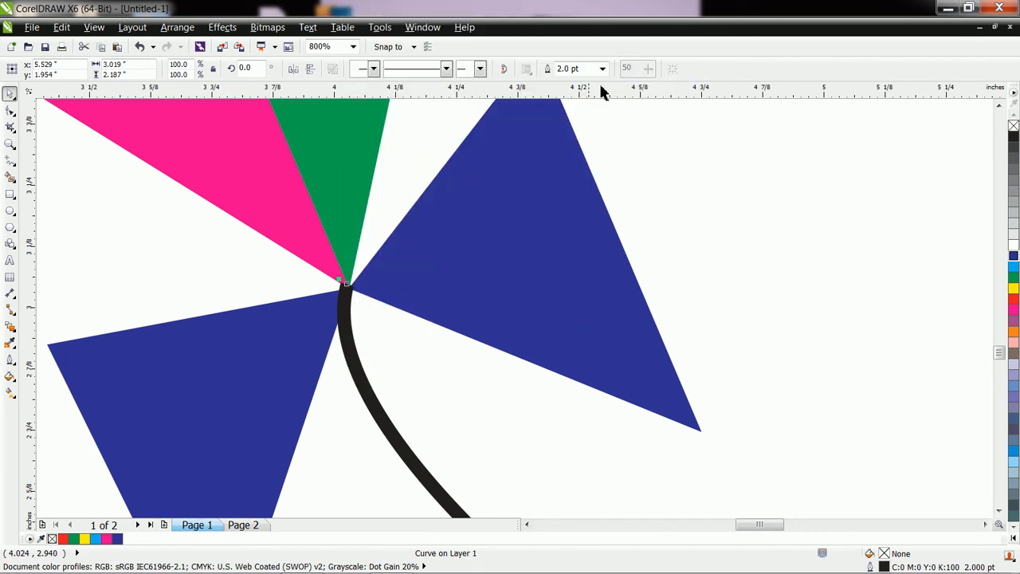
Step: Send the tail curve to the back of the page, behind the bow and kite triangles
right_click(347, 327)
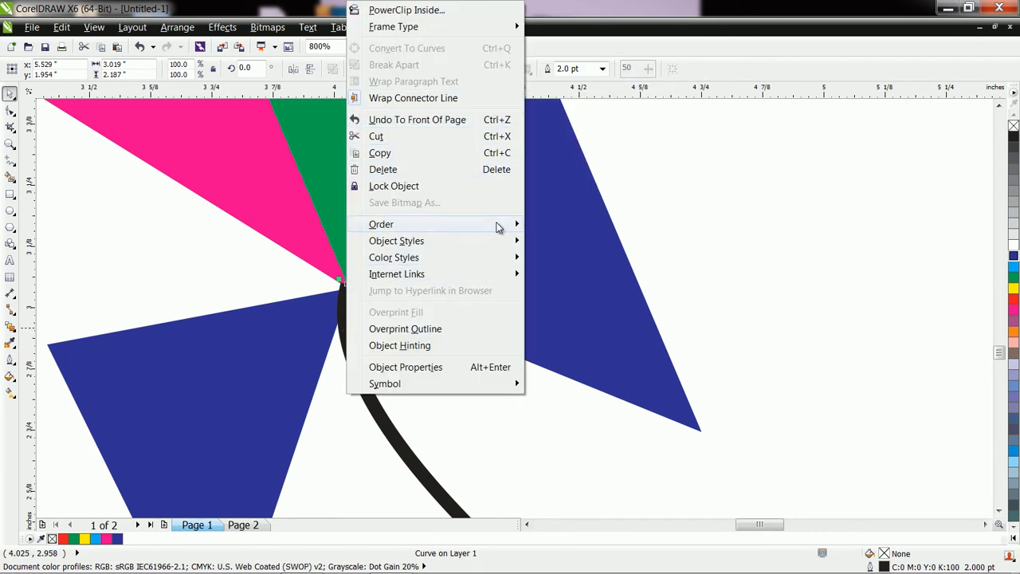
mouse_move(431, 224)
click(596, 91)
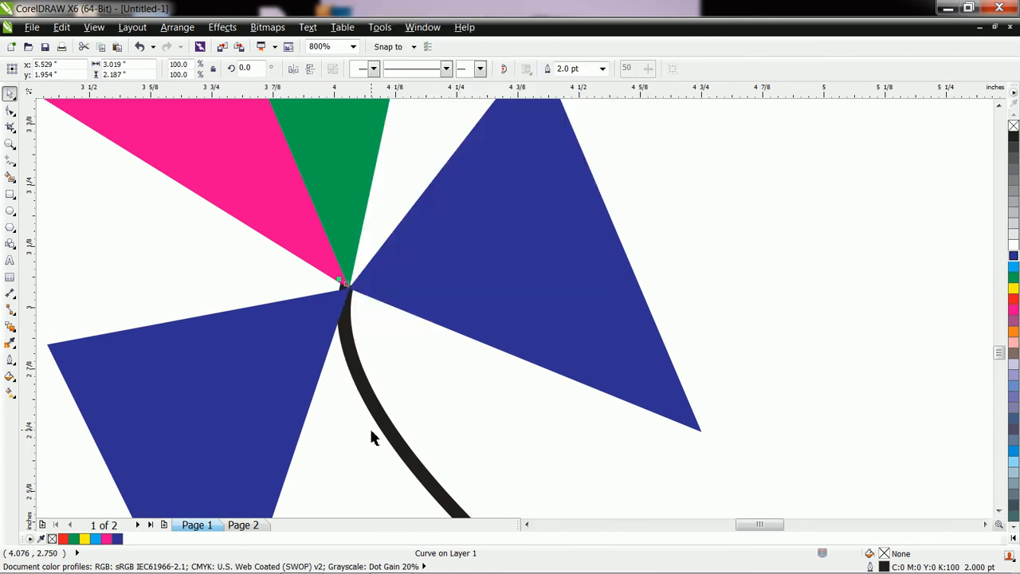
Step: Shift the tail up and reposition its first node behind the kite's tip so the curve emerges between the two bow triangles
drag(374, 423, 379, 396)
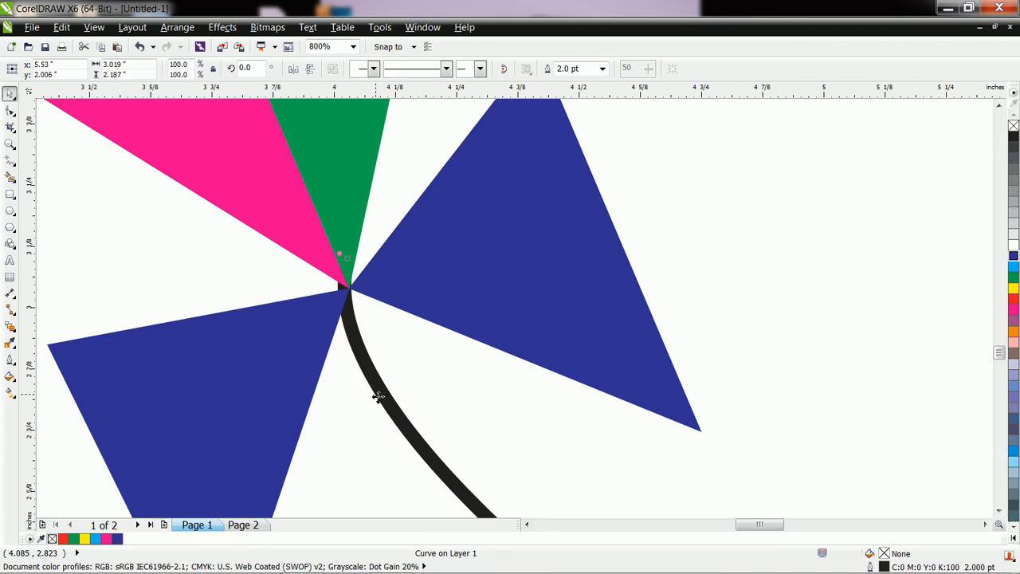
drag(351, 322, 369, 346)
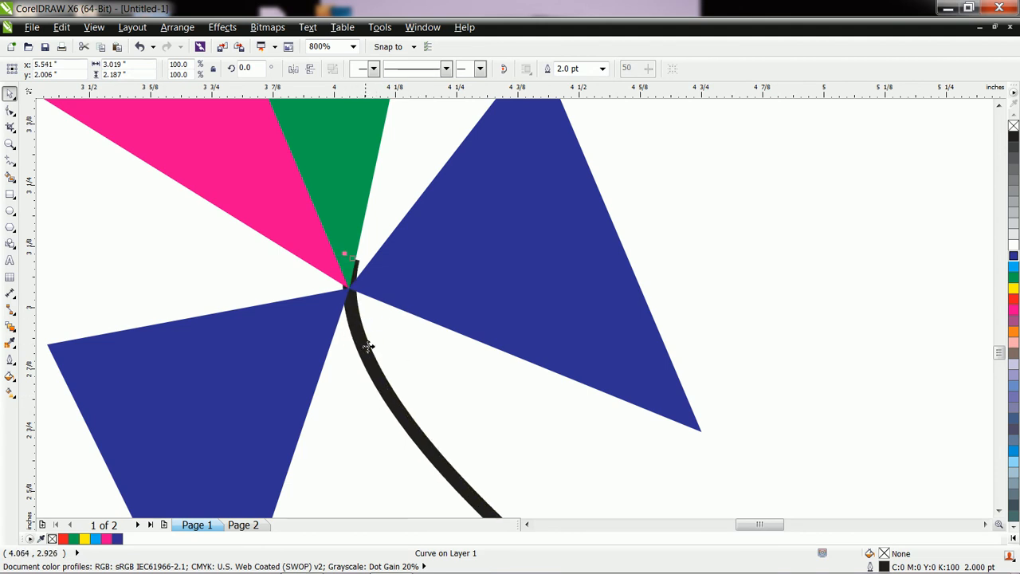
click(10, 110)
drag(354, 263, 335, 245)
drag(281, 421, 368, 408)
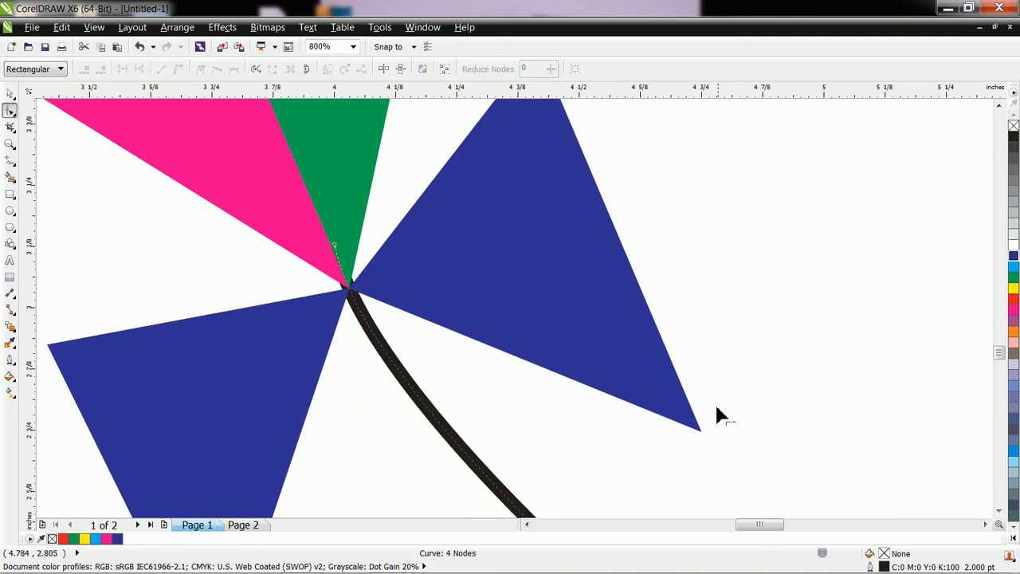
scroll(665, 326, down, 4)
scroll(727, 358, up, 2)
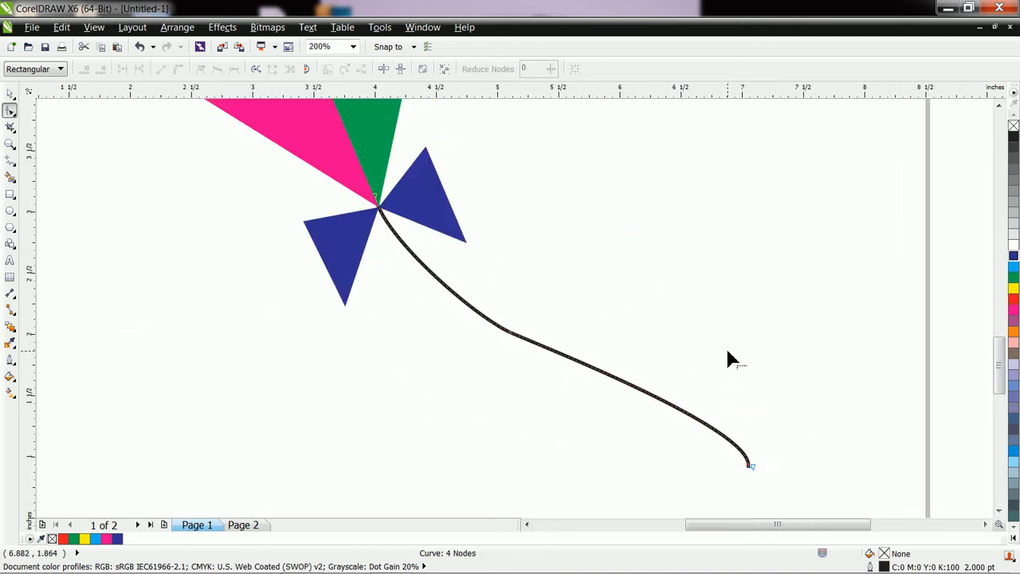
scroll(724, 355, down, 2)
scroll(734, 291, up, 1)
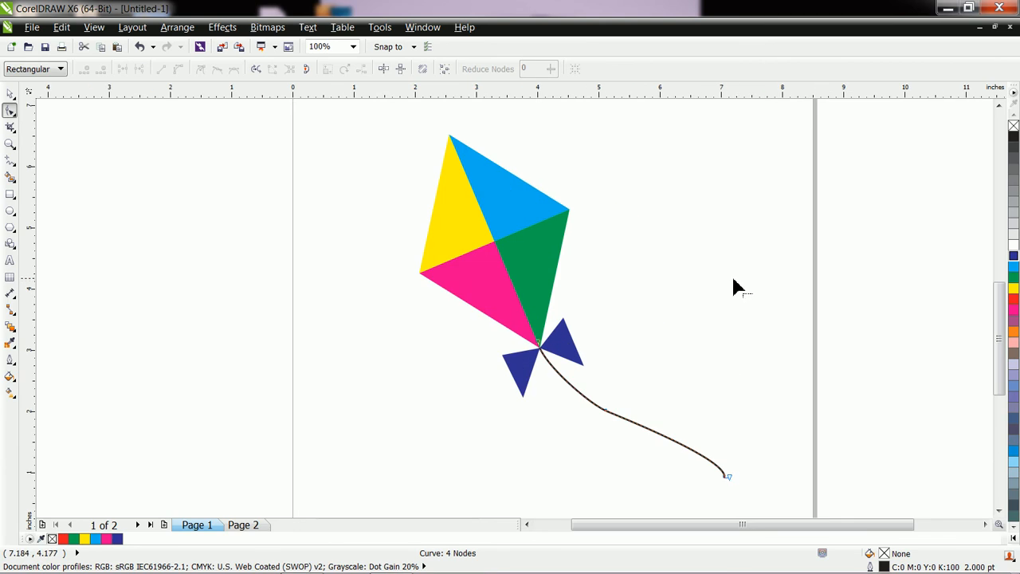
Step: Insert a blank page after page 1, check the flower sketch on page 3 and return to page 2
click(164, 525)
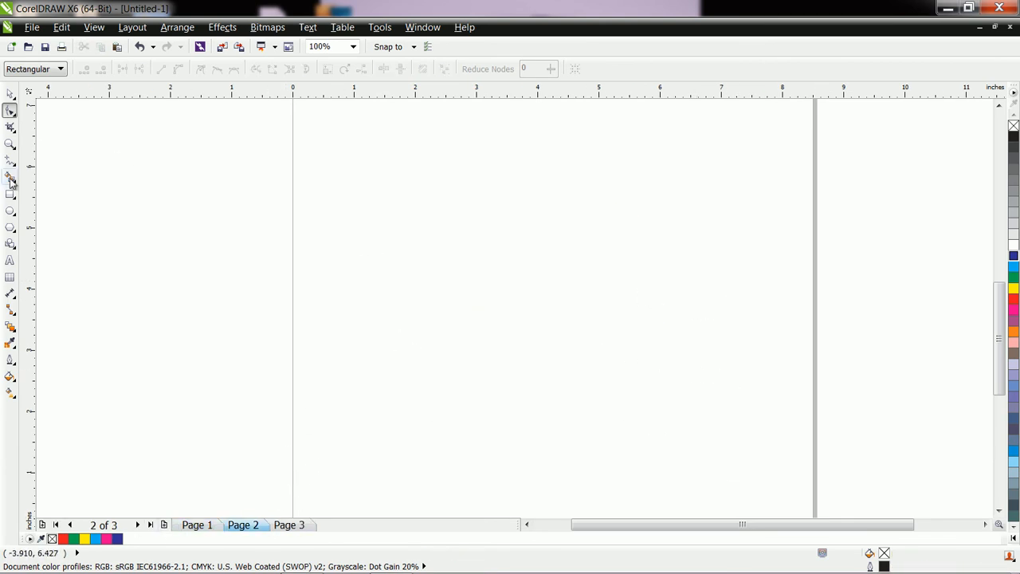
click(296, 529)
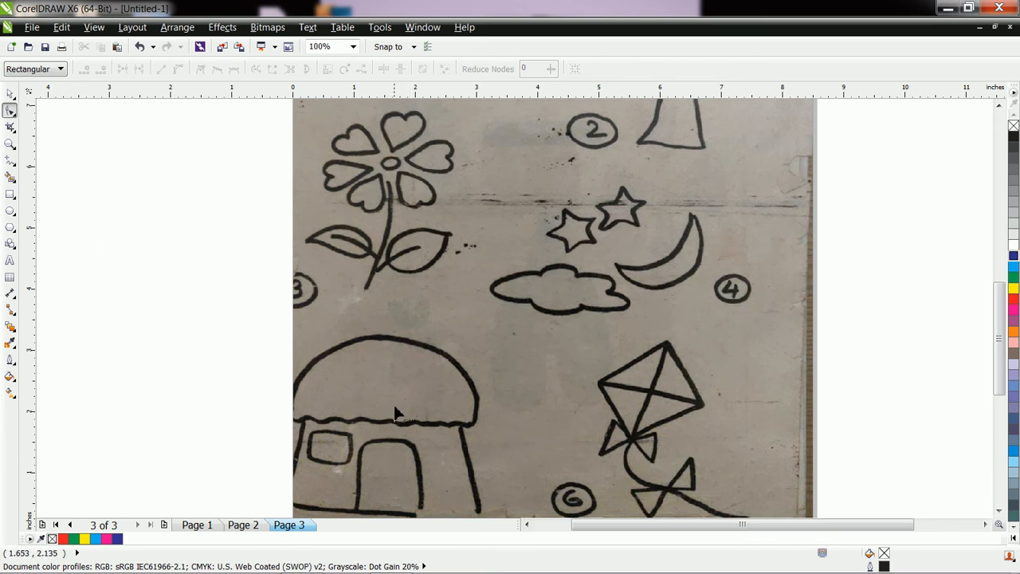
click(199, 525)
click(243, 525)
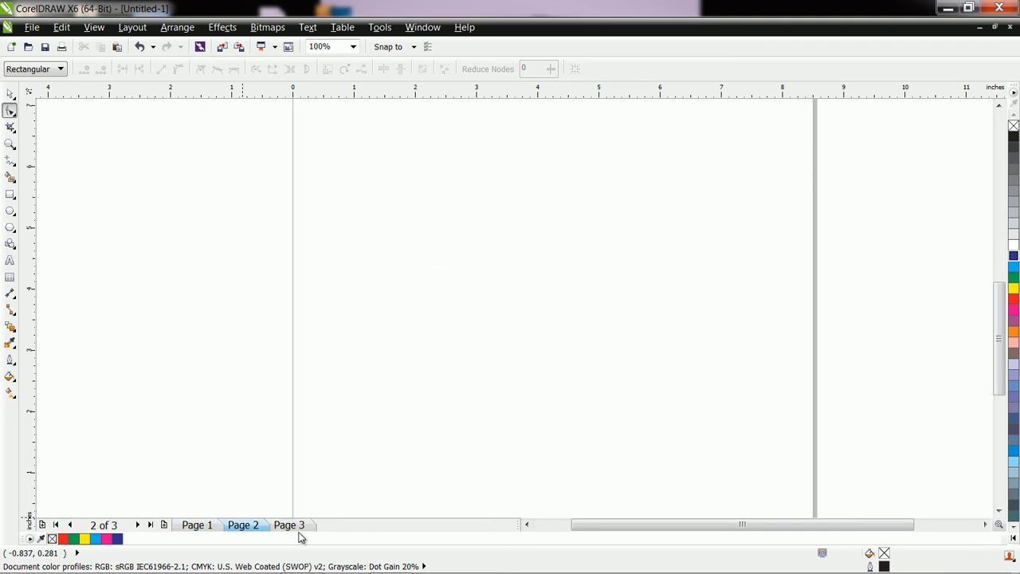
Step: Draw a closed heart outline about 1.7 × 2.1 in with the Bézier tool on page 2, using short straight segments
click(12, 165)
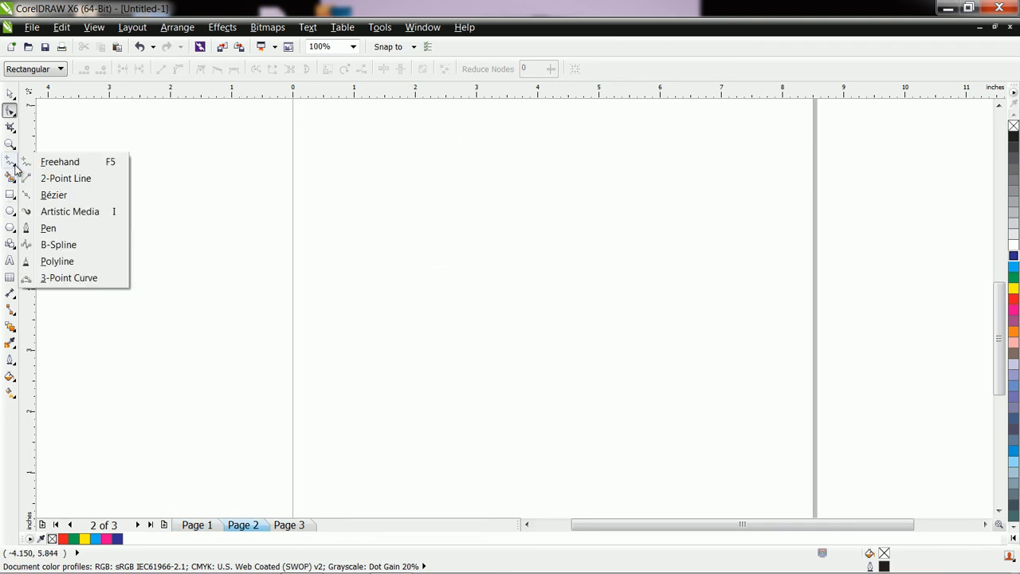
click(51, 196)
click(415, 311)
click(397, 286)
click(384, 260)
click(382, 237)
click(388, 216)
click(403, 203)
click(427, 203)
click(436, 210)
click(440, 222)
click(449, 210)
click(461, 205)
click(477, 206)
click(484, 214)
click(485, 233)
click(476, 267)
click(463, 292)
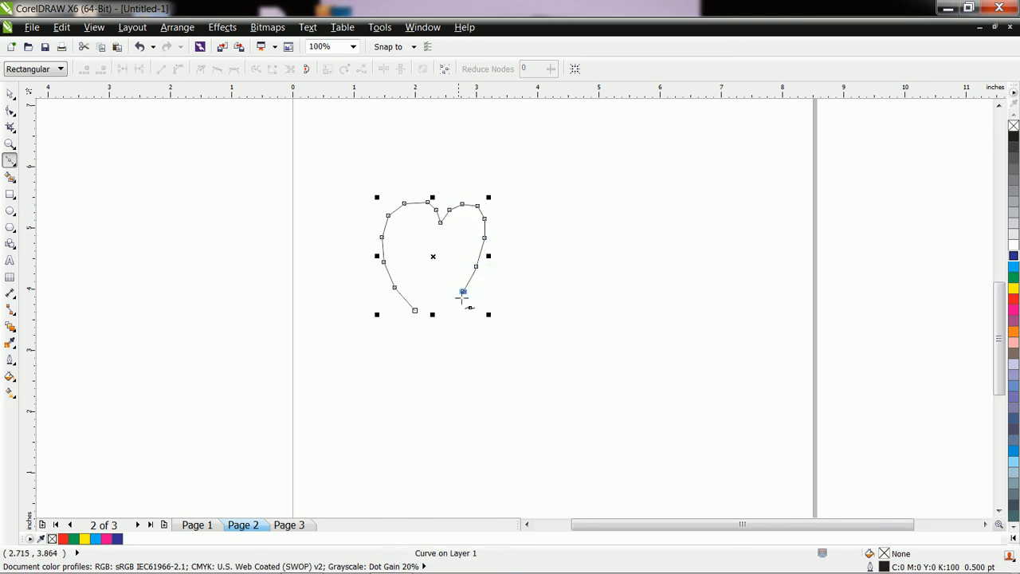
click(441, 329)
click(414, 311)
Step: Delete the heart's side nodes with the Shape tool, keeping only the top notch and bottom tip nodes
click(10, 112)
drag(359, 162, 555, 387)
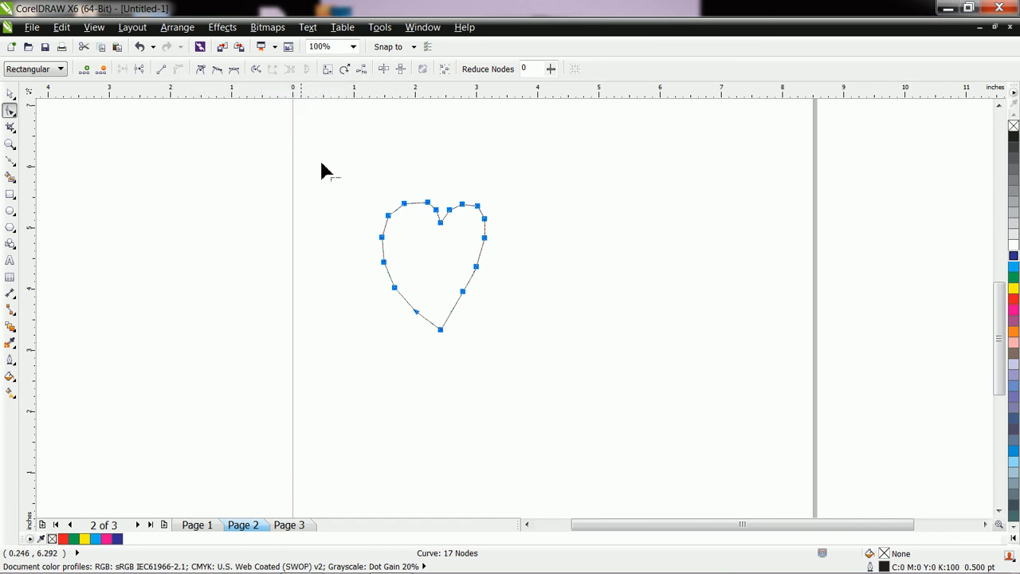
click(337, 201)
drag(368, 198, 438, 278)
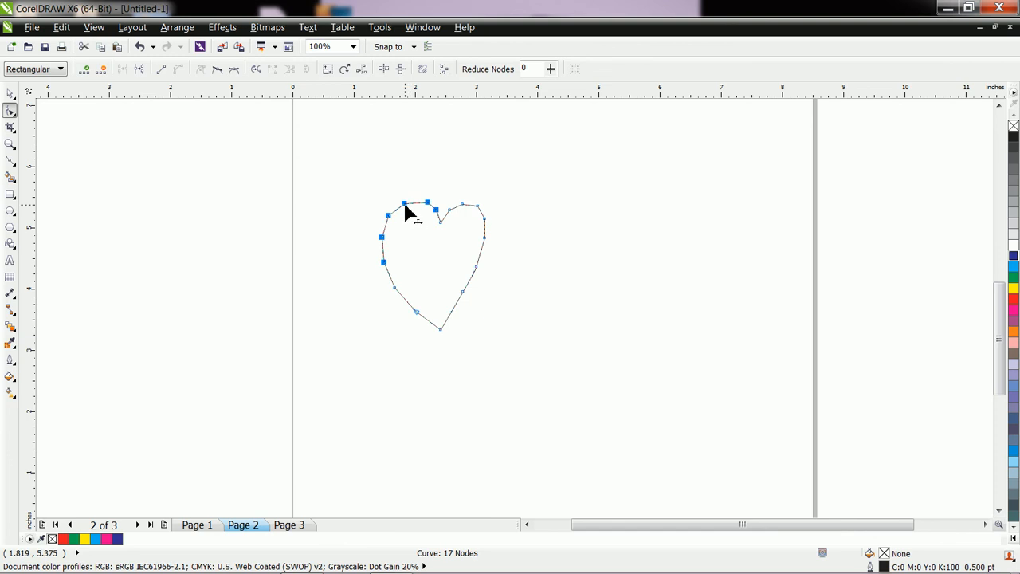
key(Delete)
drag(360, 238, 416, 349)
key(Delete)
drag(447, 193, 514, 320)
key(Delete)
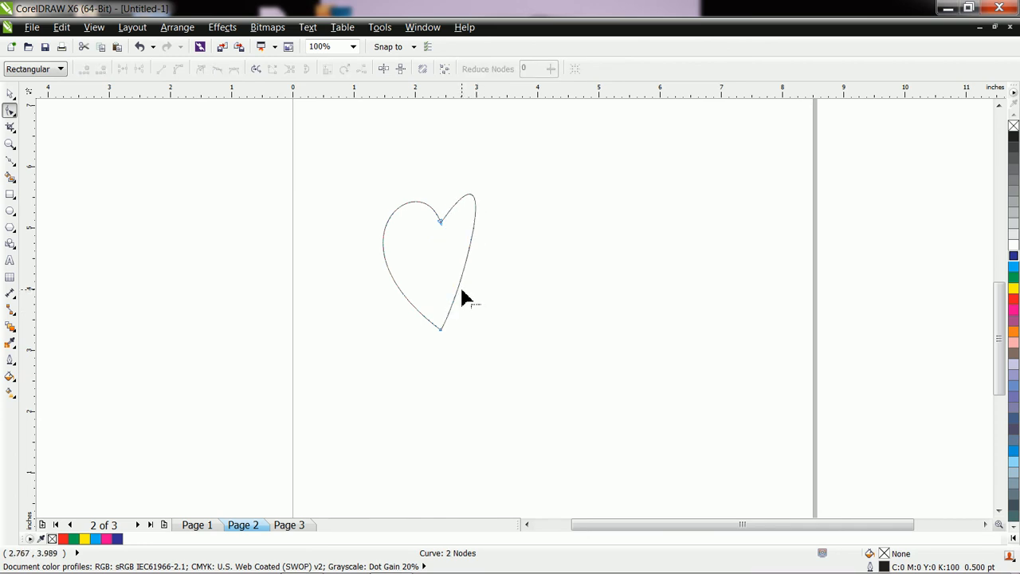
Step: Round the heart's lobes and fill out its lower right side by adjusting the curve handles at both nodes
click(441, 329)
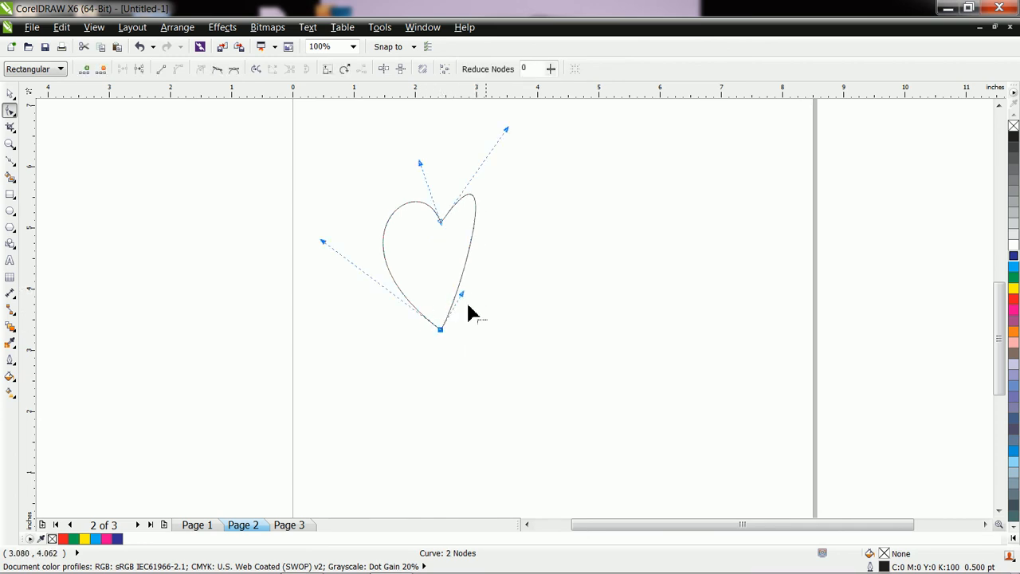
drag(507, 130, 537, 181)
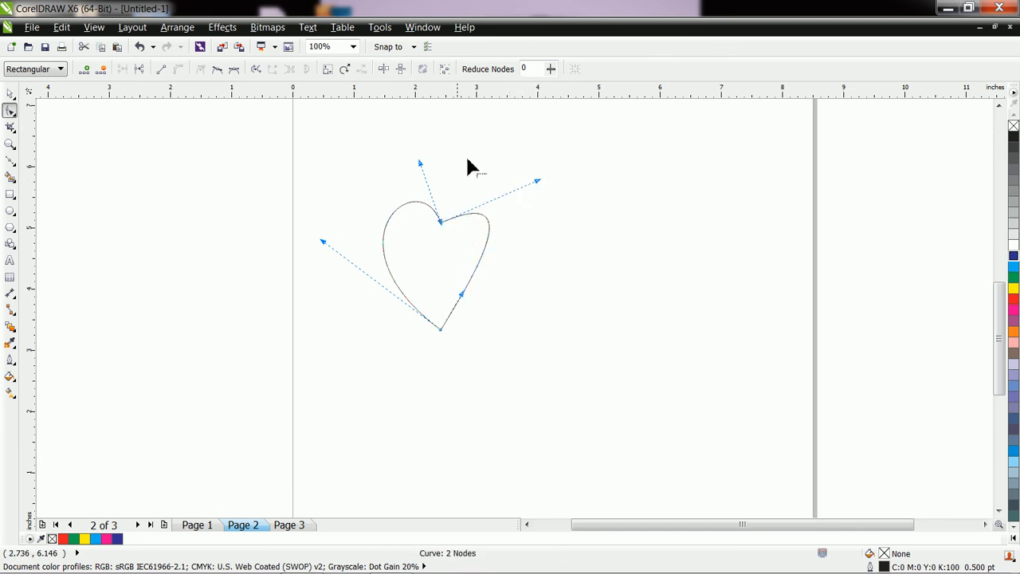
drag(421, 164, 412, 176)
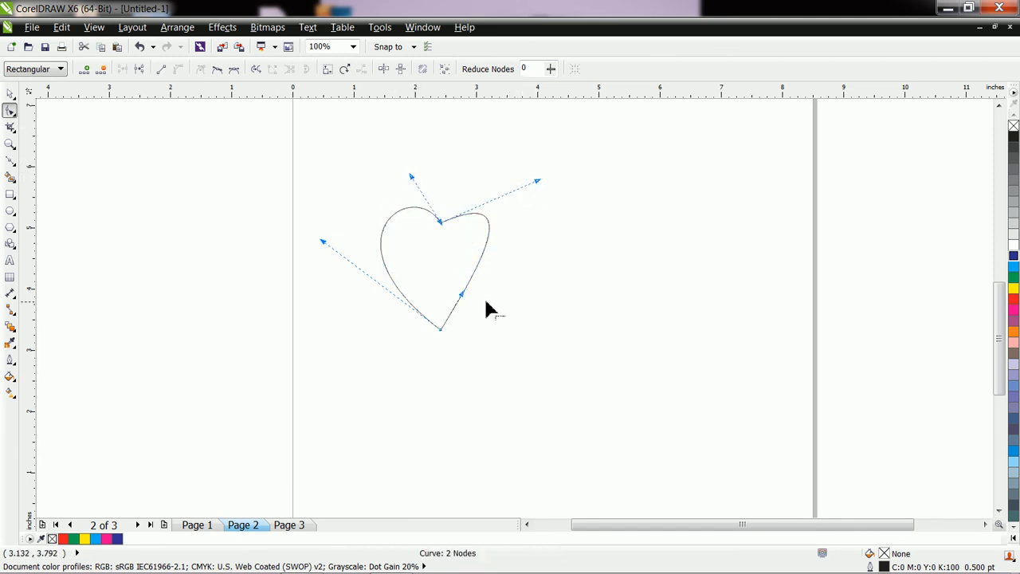
drag(464, 297, 479, 320)
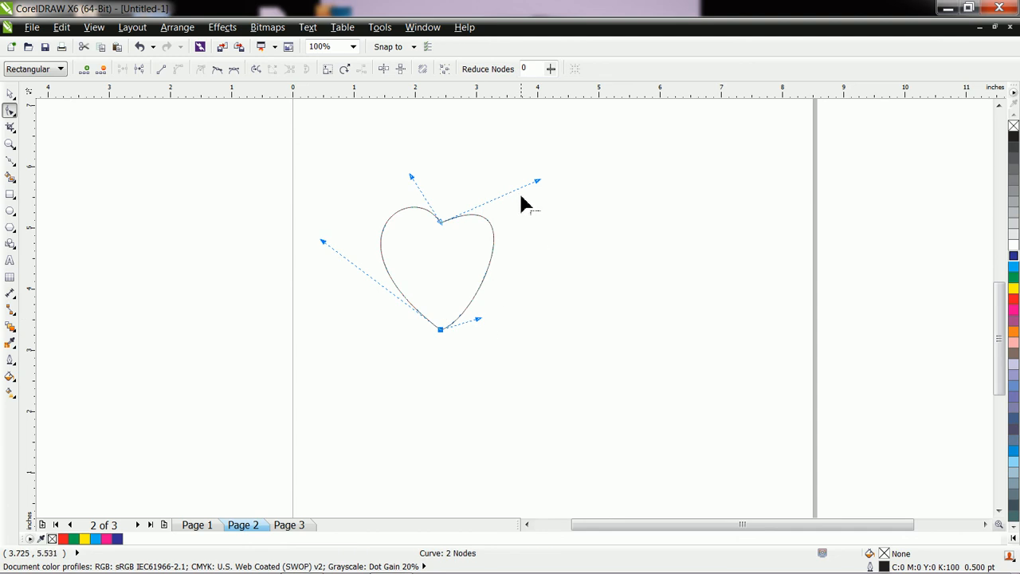
drag(534, 182, 511, 168)
Step: Narrow the heart into a slim, roughly symmetrical petal by refining the handles at its notch and tip
drag(323, 242, 369, 269)
drag(411, 177, 399, 180)
drag(511, 168, 519, 177)
drag(480, 320, 486, 301)
drag(369, 271, 375, 275)
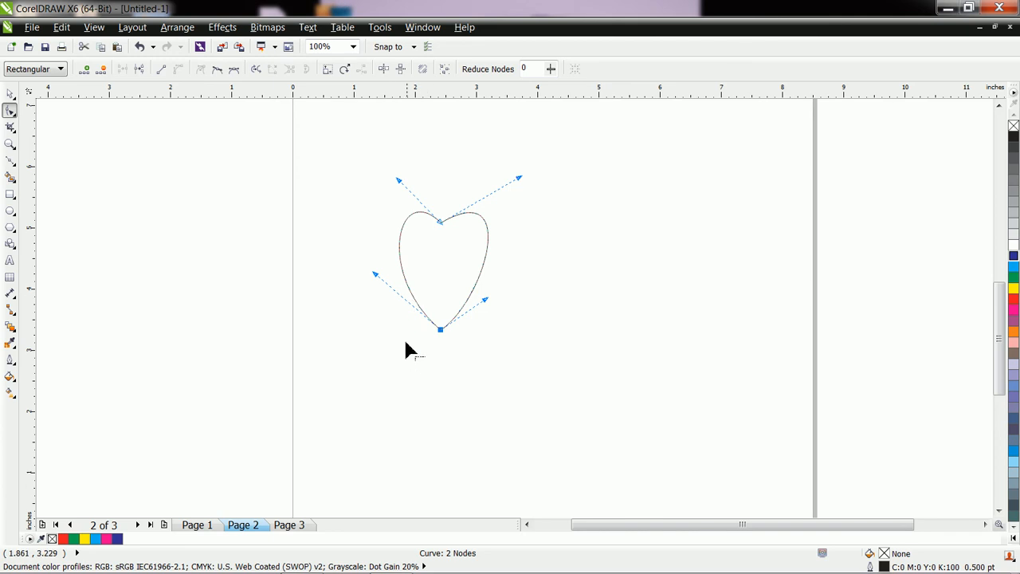
drag(375, 276, 388, 296)
mouse_move(485, 302)
mouse_down()
mouse_move(492, 298)
mouse_move(485, 309)
mouse_up()
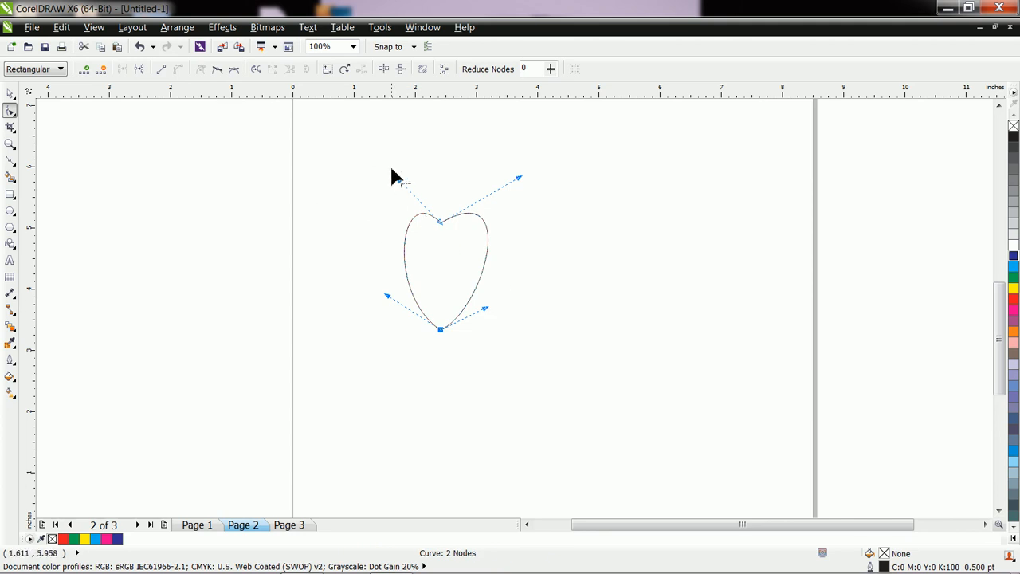
drag(399, 180, 386, 176)
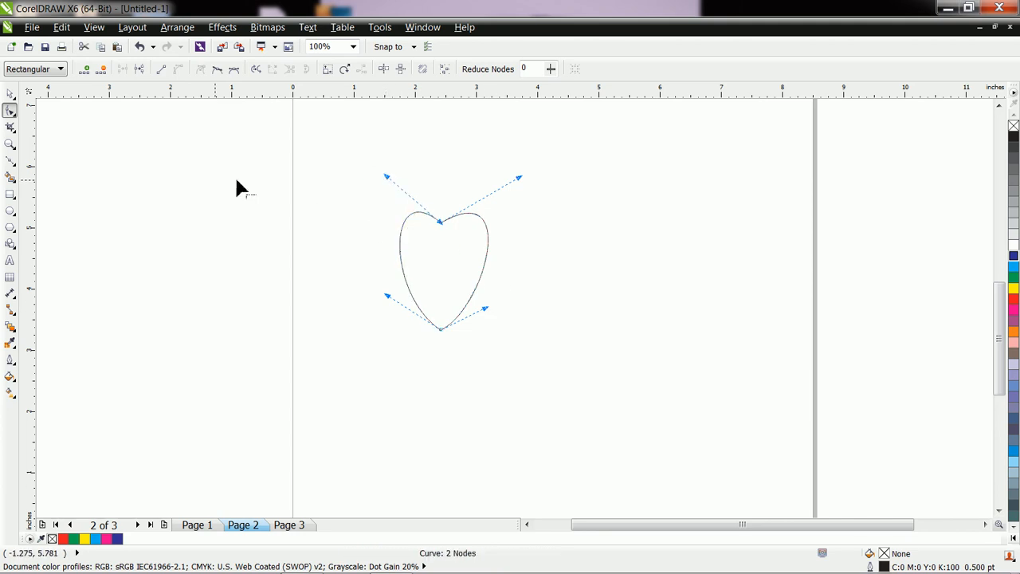
Step: Apply a linear fountain fill running down the petal from pink to yellow, ending the gradient at the bottom tip
click(10, 376)
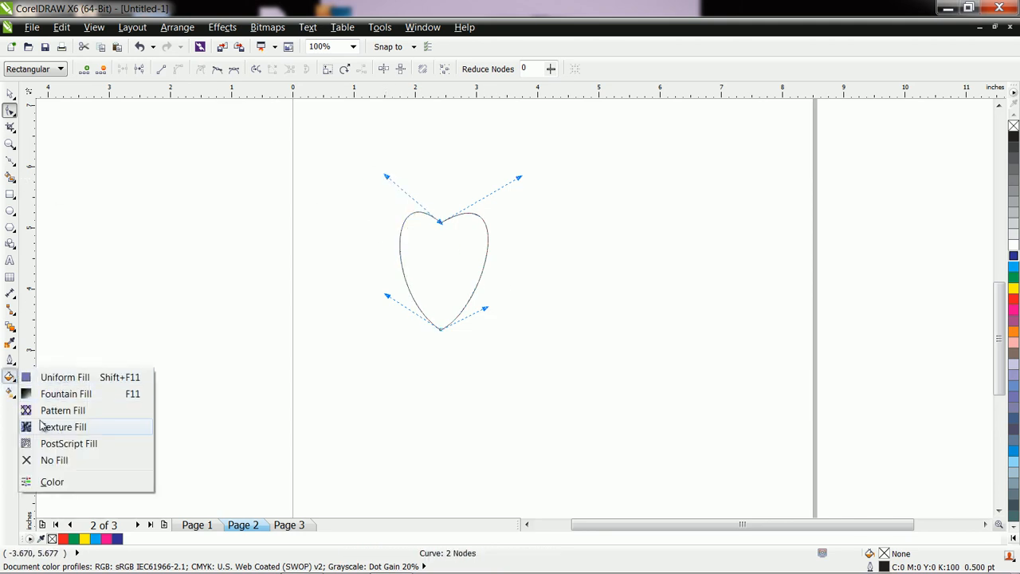
click(10, 392)
drag(449, 236, 447, 344)
click(137, 70)
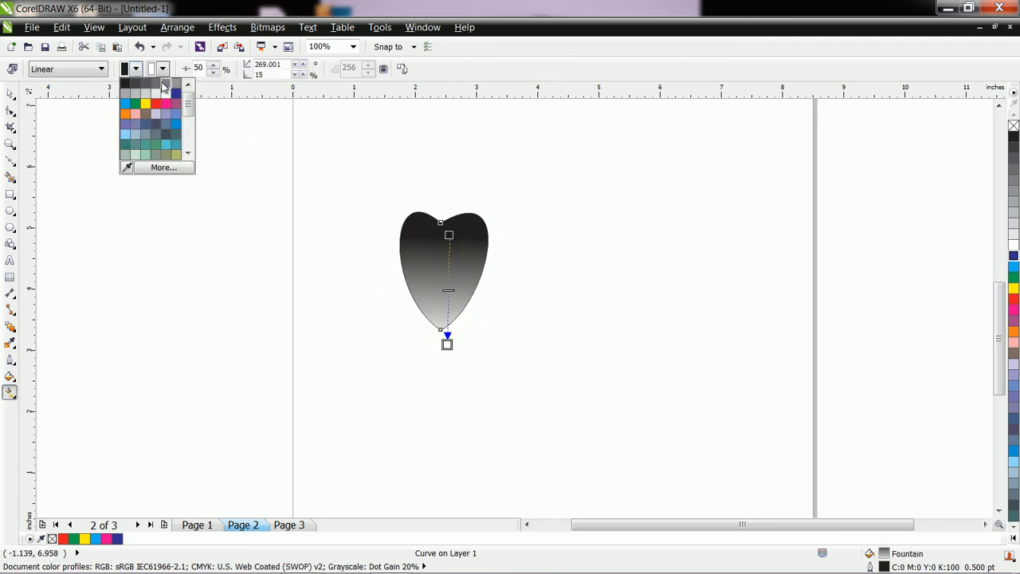
click(166, 103)
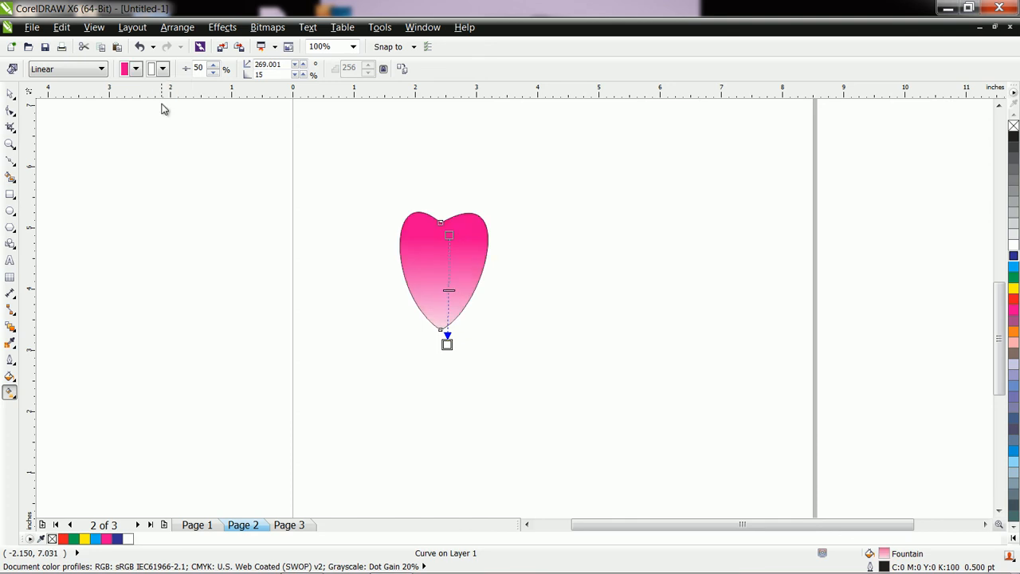
click(162, 68)
click(173, 94)
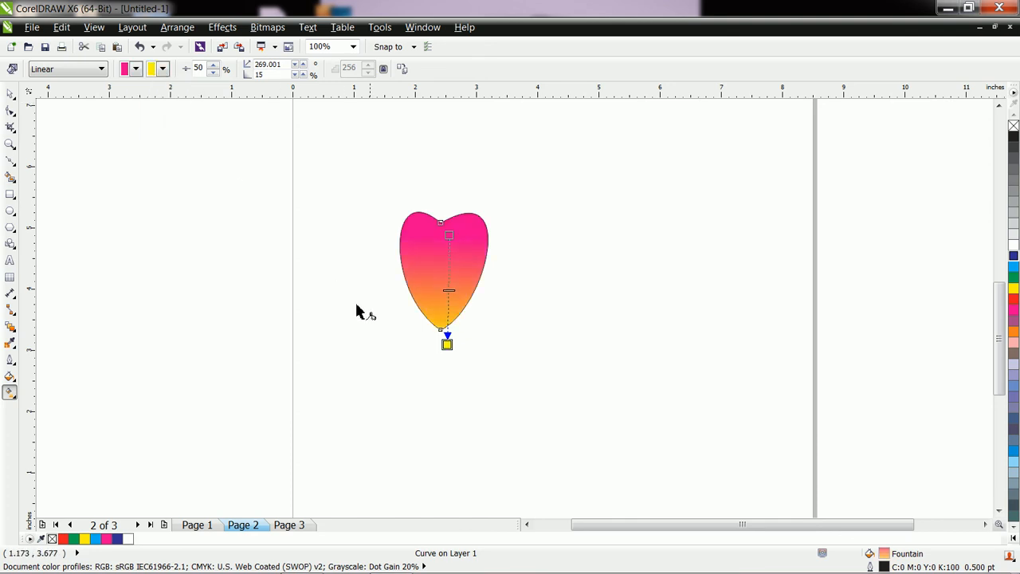
drag(447, 344, 445, 326)
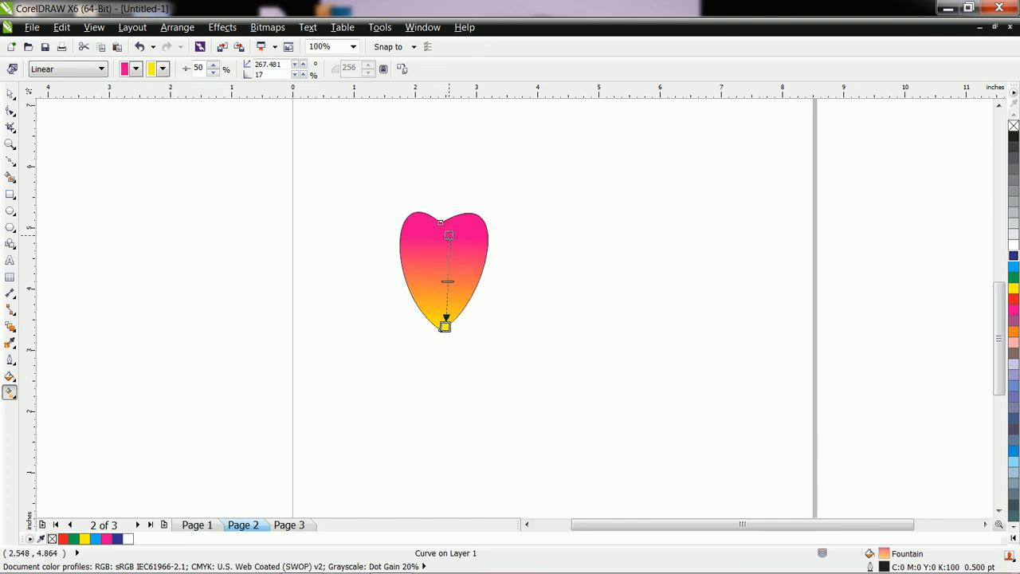
Step: Extend the petal's gradient so its pink start sits just above the notch, remove the outline, and move the petal up and left
drag(449, 236, 444, 208)
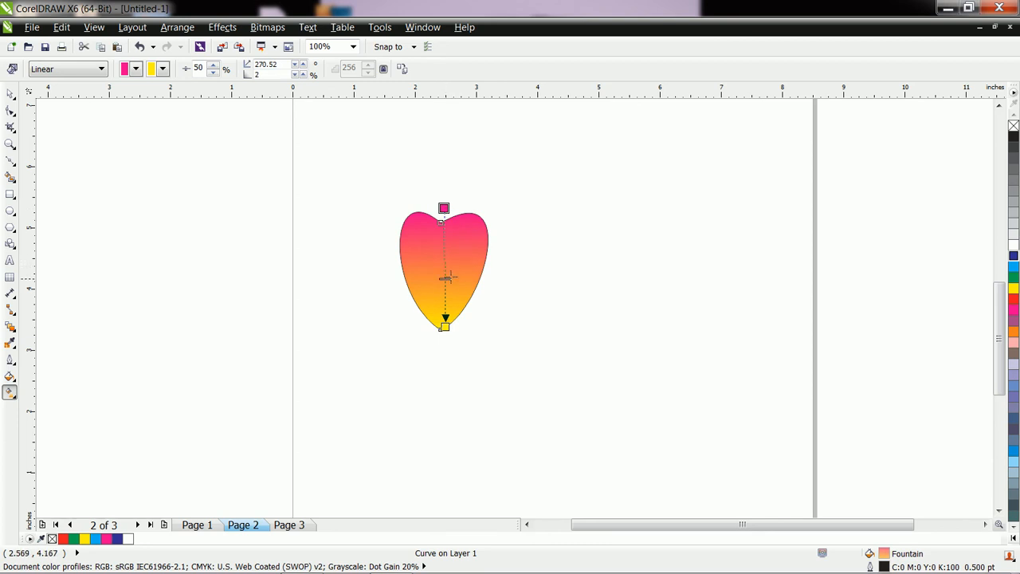
click(10, 94)
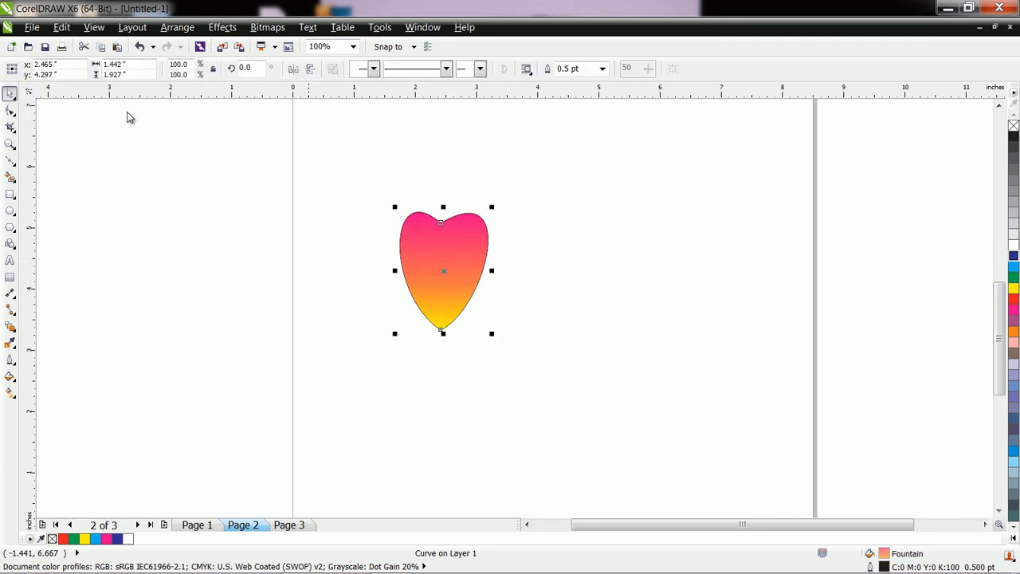
click(603, 69)
click(562, 80)
drag(446, 292, 409, 235)
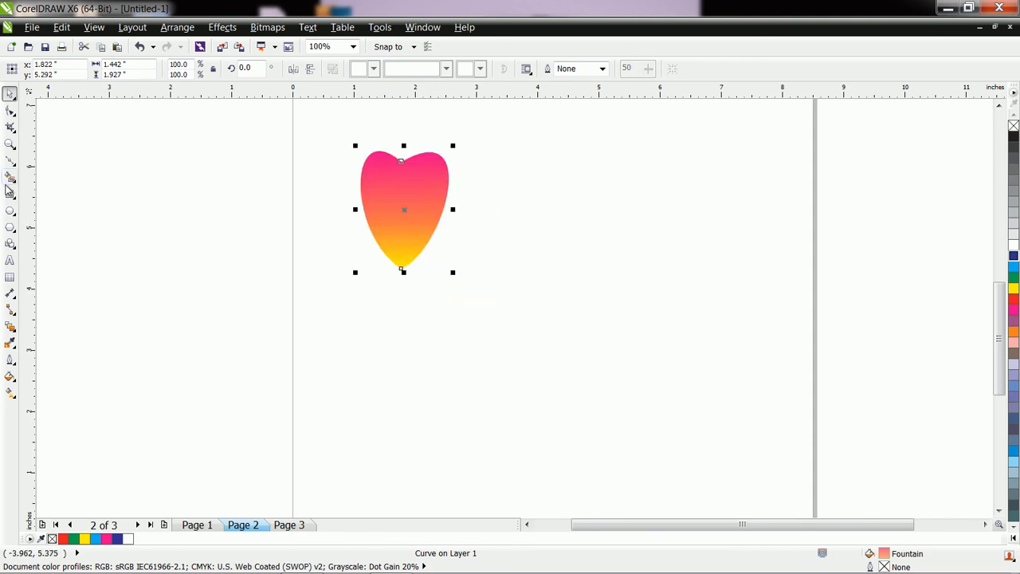
Step: Draw a circle about 0.65 in across, fill it dark blue, and place it near the page's middle as the flower's center
click(11, 211)
drag(381, 295, 408, 305)
drag(403, 298, 543, 291)
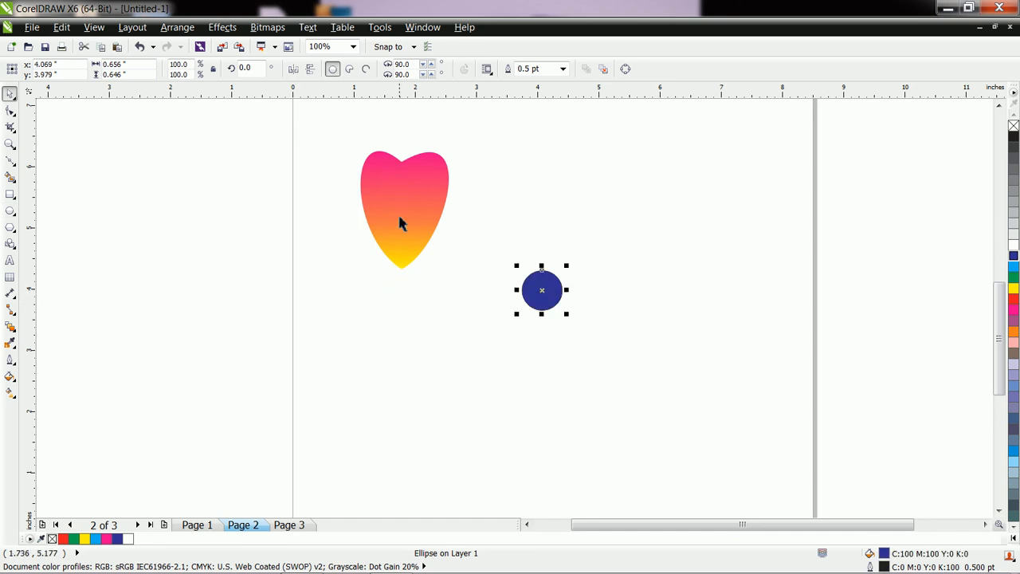
Step: Place the petal directly above the blue circle and put a vertically mirrored copy directly below it
drag(405, 219, 543, 212)
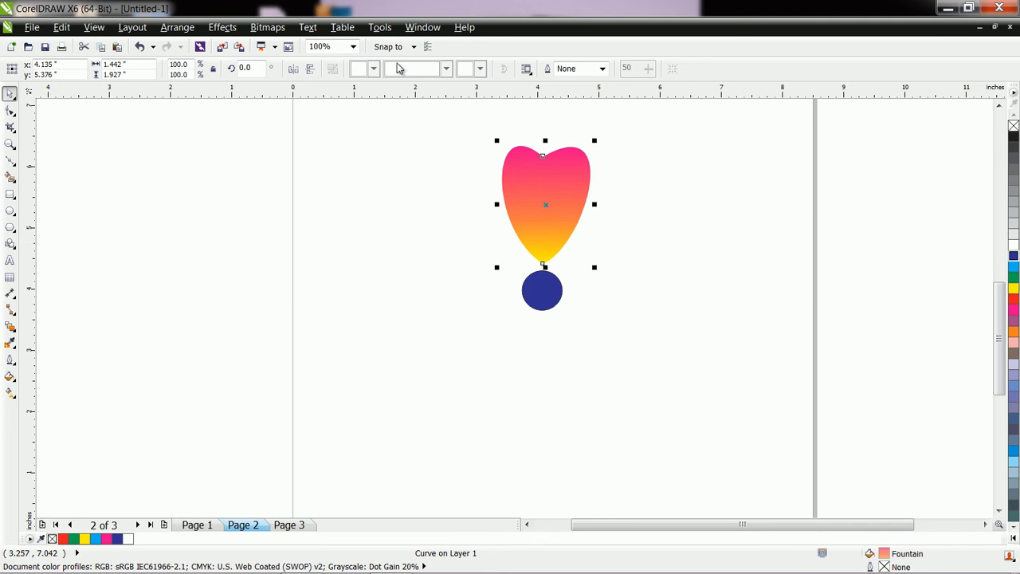
click(310, 70)
drag(552, 208, 550, 383)
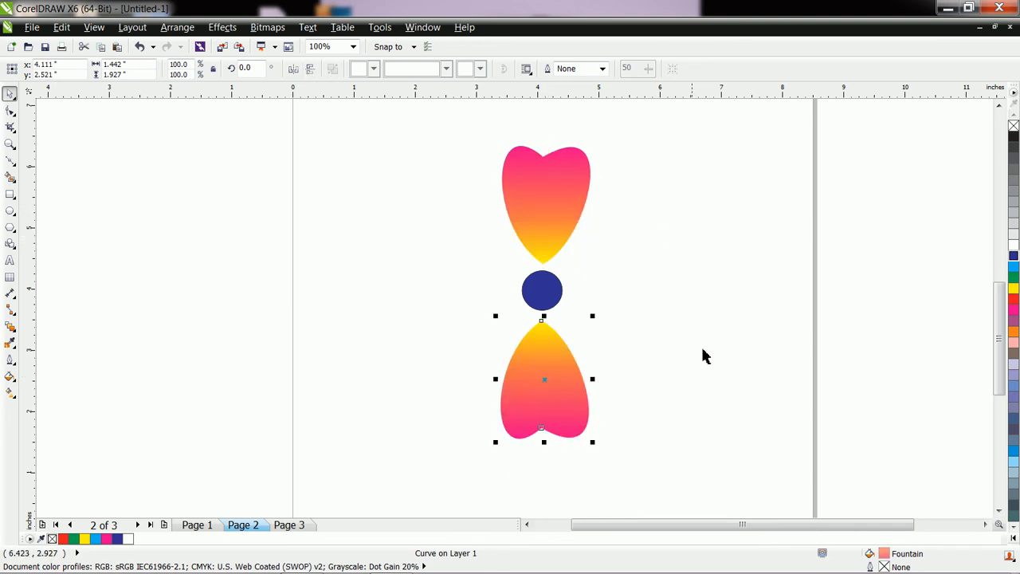
Step: Copy the top petal, rotate the copy to 48.7 degrees, and place it at the circle's upper left with its tip pointing inward
click(682, 306)
click(571, 229)
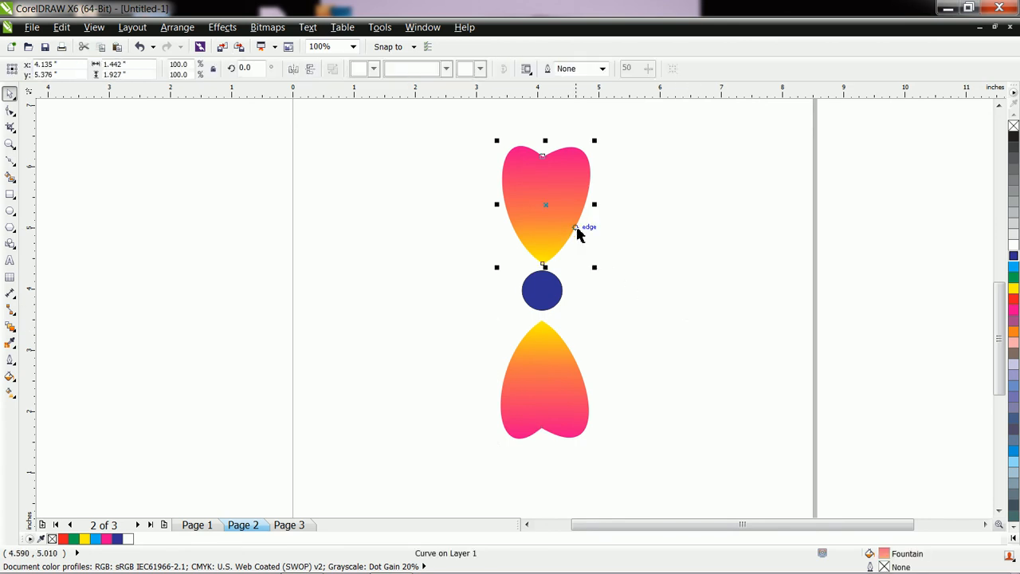
drag(561, 207, 440, 228)
right_click(440, 228)
click(440, 228)
drag(478, 299, 507, 238)
drag(440, 240, 478, 253)
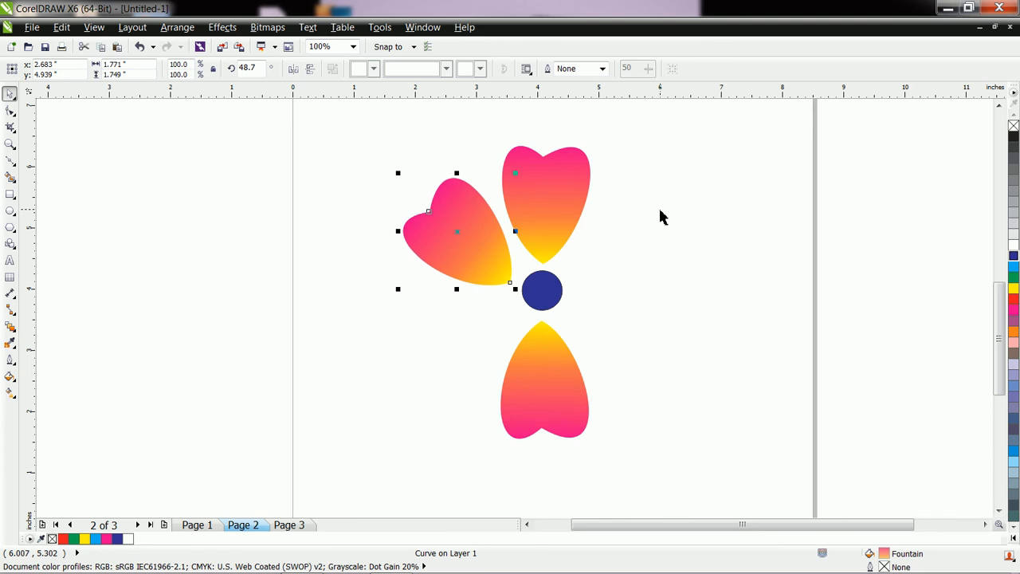
Step: Complete the six-petal flower with mirrored copies of the angled petal at the circle's lower left, lower right and upper right
click(311, 73)
drag(456, 234, 458, 358)
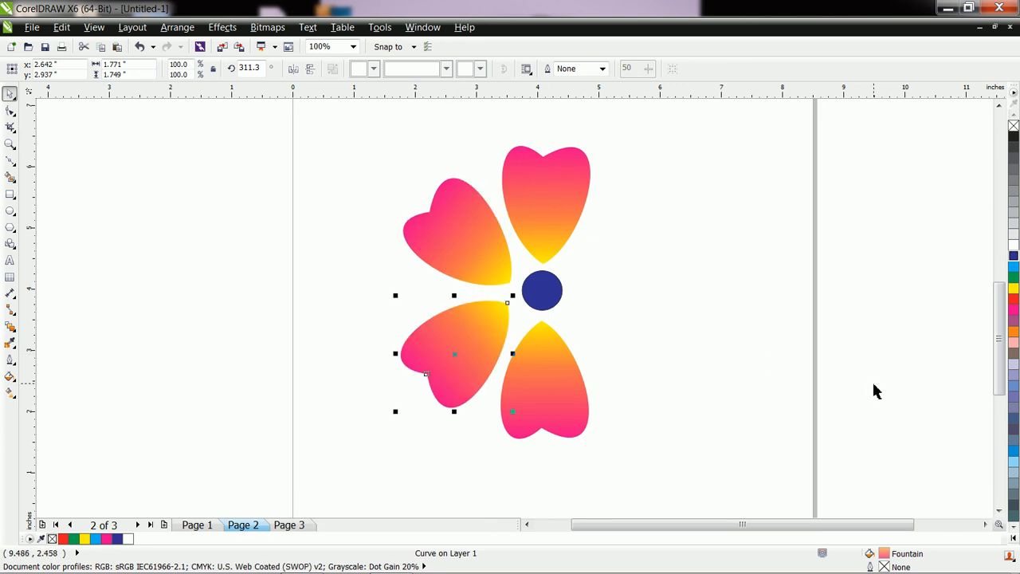
click(294, 69)
drag(456, 358, 638, 346)
click(488, 243)
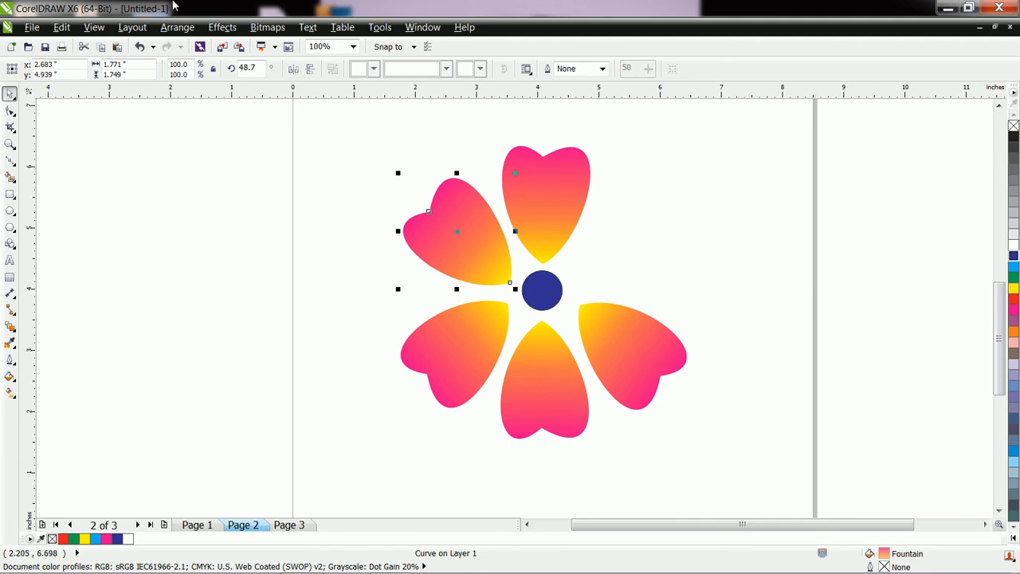
click(295, 71)
drag(472, 251, 646, 251)
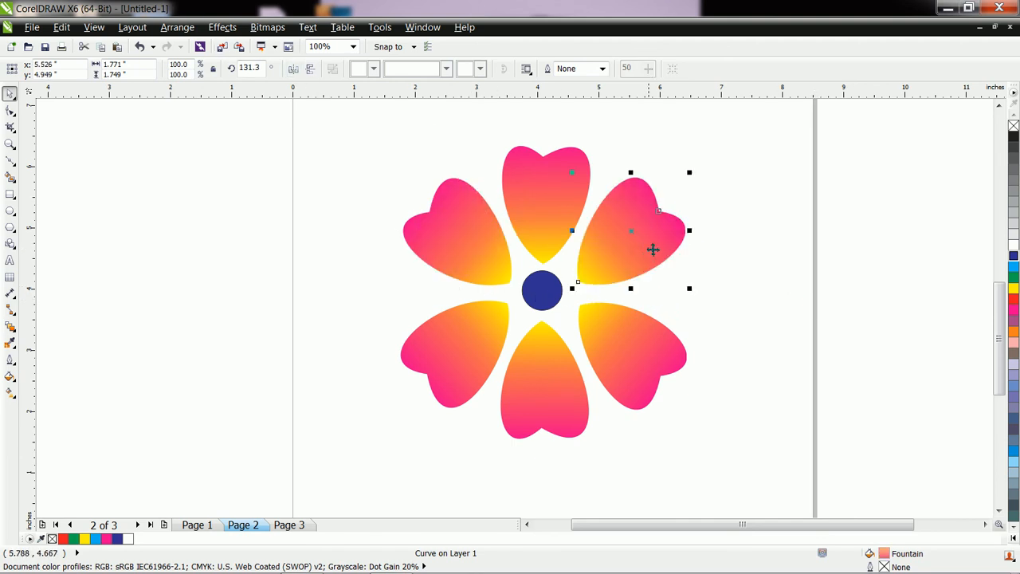
Step: Scale the whole flower head down to about 3.6 by 3.7 in and move it to the page's upper left area
click(750, 297)
scroll(746, 303, down, 1)
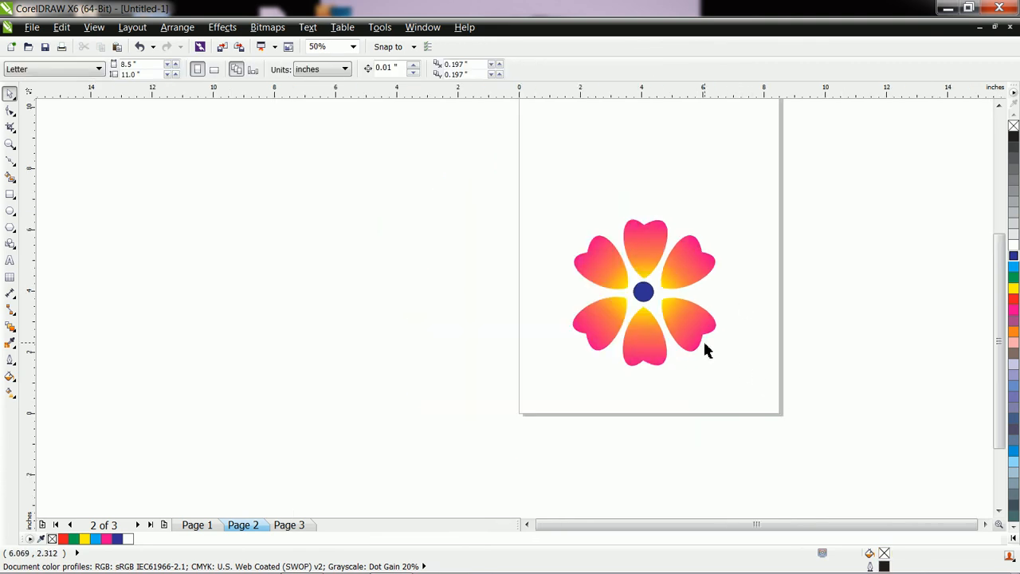
drag(691, 345, 781, 410)
drag(722, 372, 688, 337)
drag(626, 276, 601, 186)
click(694, 277)
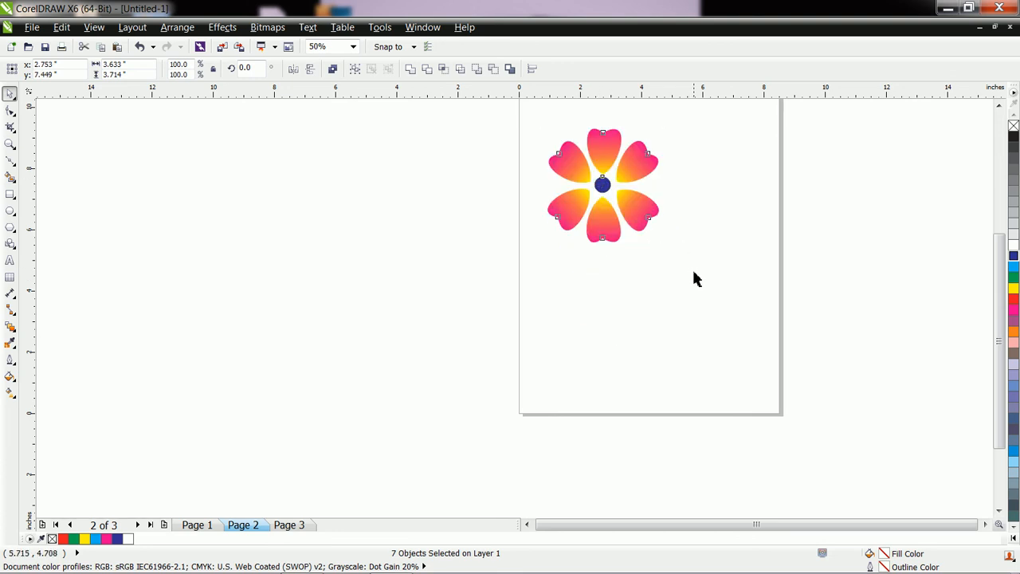
Step: Draw a wavy freehand stem about 1.25 in wide and 4.06 in tall, running down from the flower head
click(16, 168)
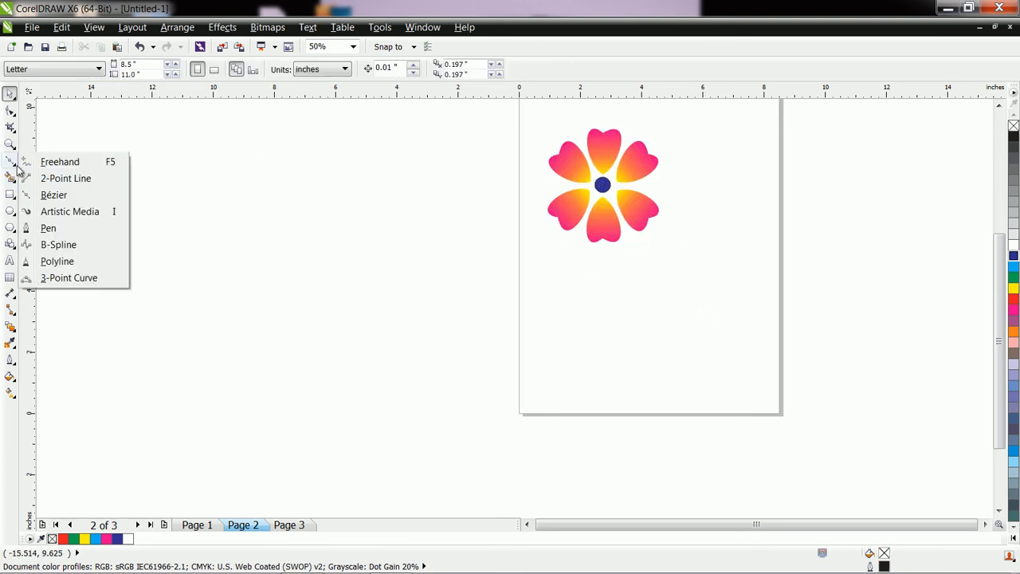
click(64, 167)
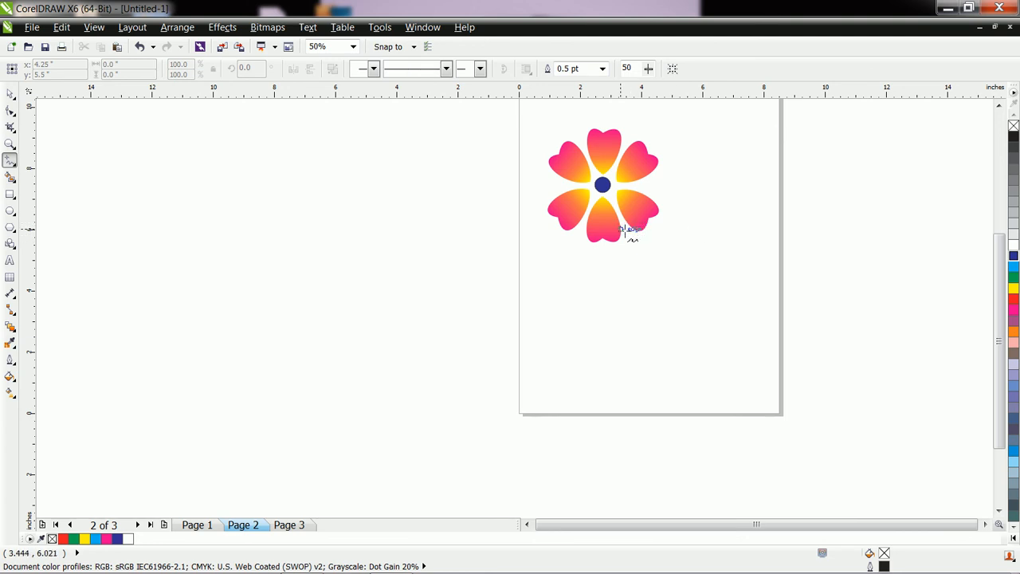
mouse_move(627, 231)
mouse_down()
mouse_move(629, 279)
mouse_move(599, 318)
mouse_move(604, 354)
mouse_up()
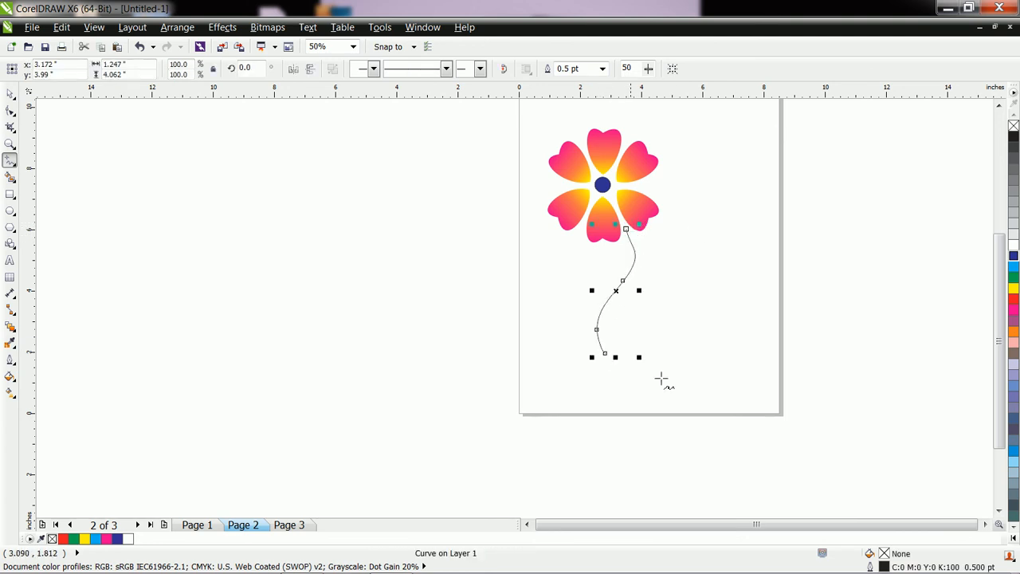
Step: Rotate the flower head so a gap between two petals faces down, and move the stem's upper end into that gap
click(10, 93)
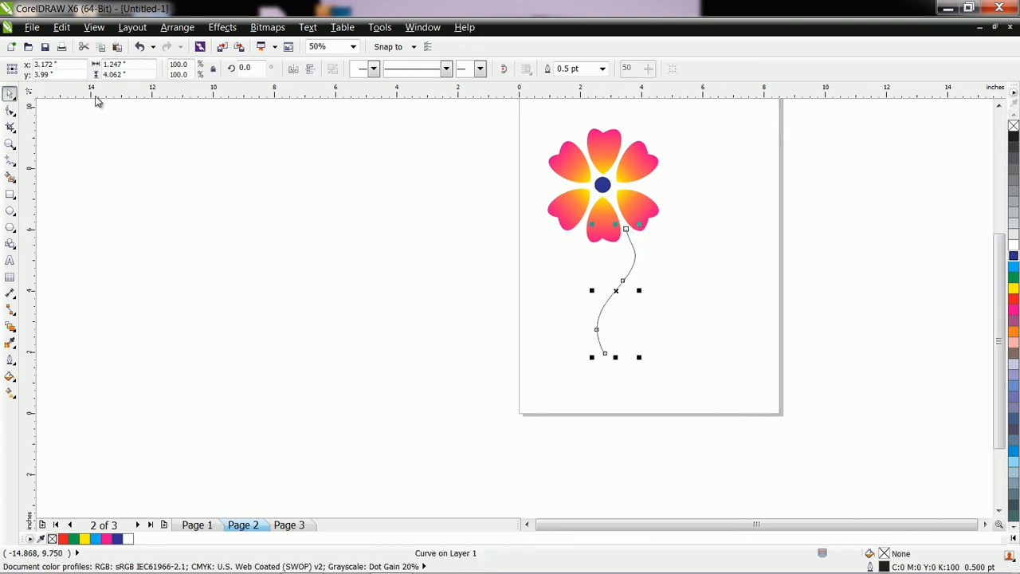
drag(535, 119, 696, 160)
click(603, 183)
click(625, 346)
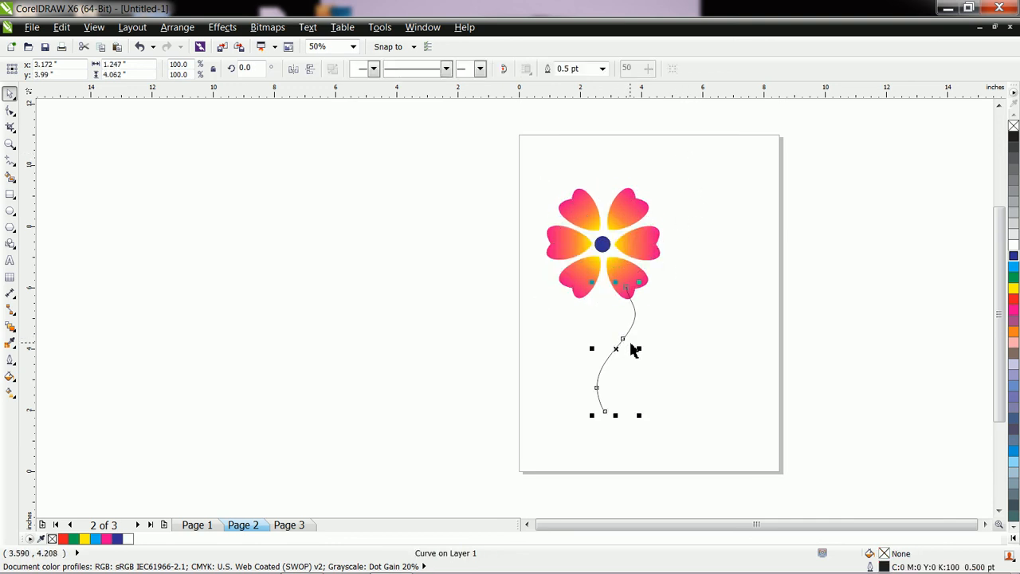
drag(621, 353, 597, 339)
click(700, 376)
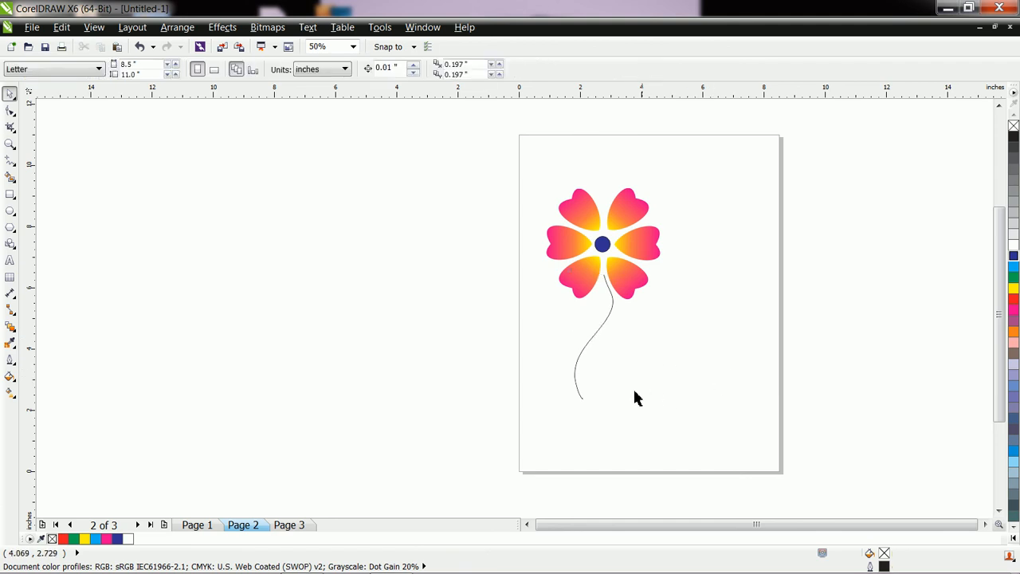
Step: Check the flower sketch on page 3, return to page 2, and set the stem's outline width to 2.0 pt
click(290, 526)
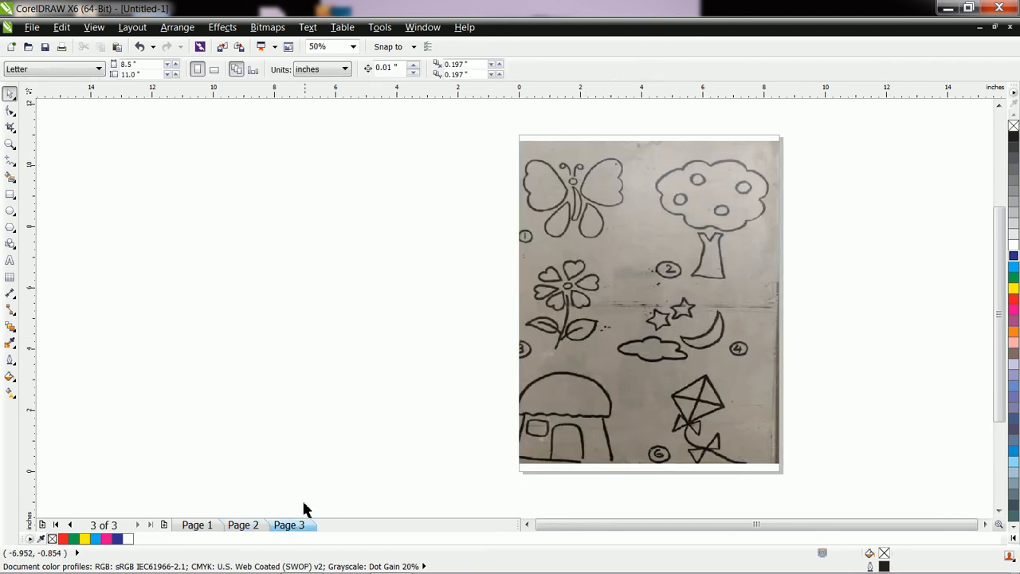
click(256, 527)
click(603, 327)
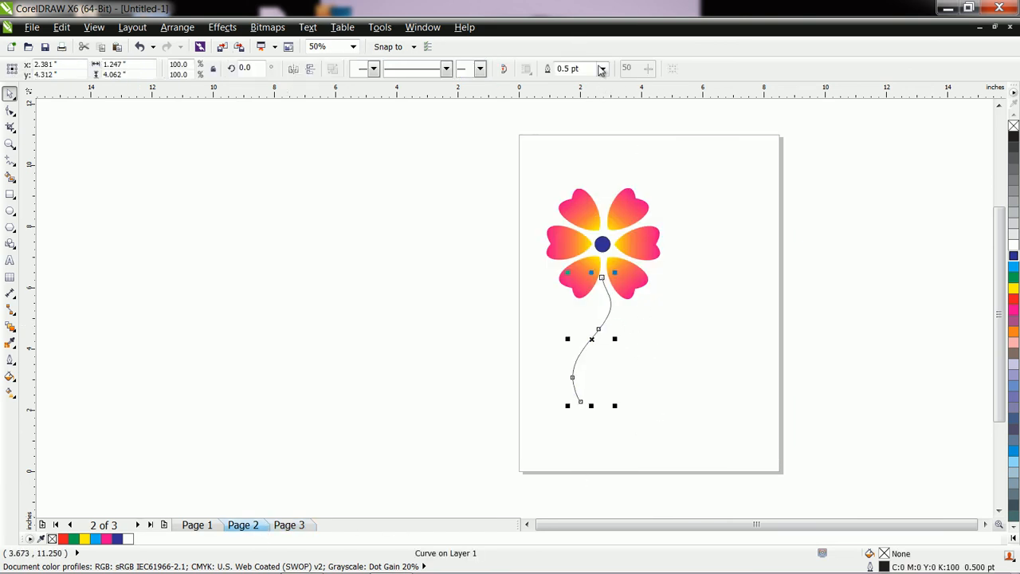
click(601, 69)
click(586, 125)
click(602, 69)
click(588, 134)
click(603, 69)
click(586, 146)
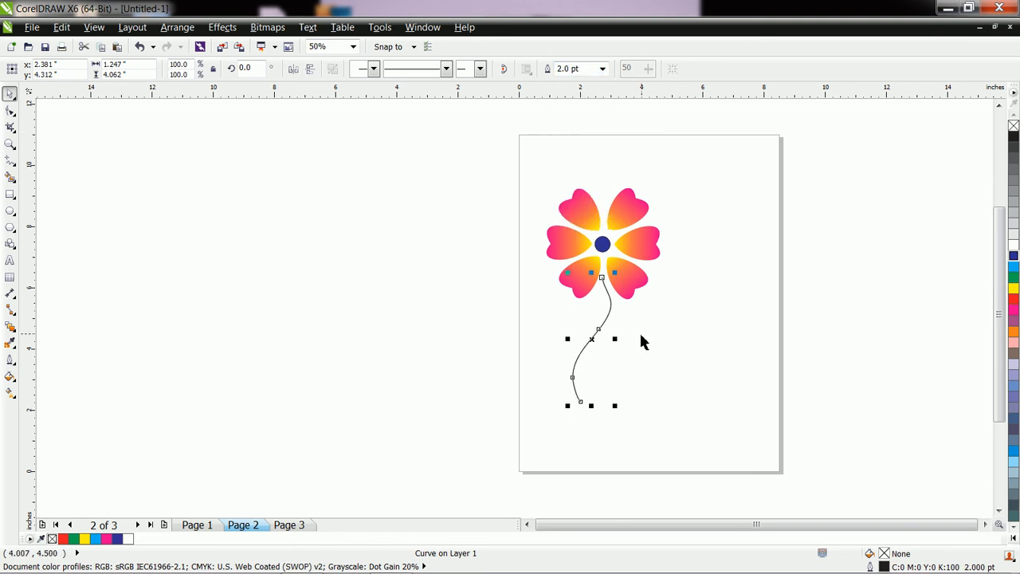
Step: Draw a closed pointed leaf outline with the Bézier tool in the empty area beside the page
scroll(645, 335, up, 2)
click(295, 179)
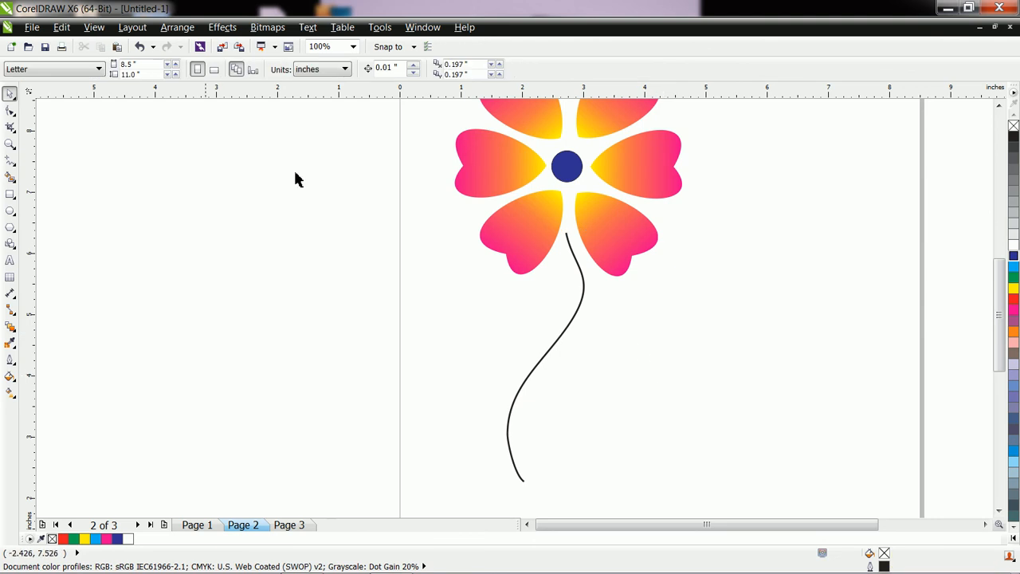
click(9, 166)
click(54, 196)
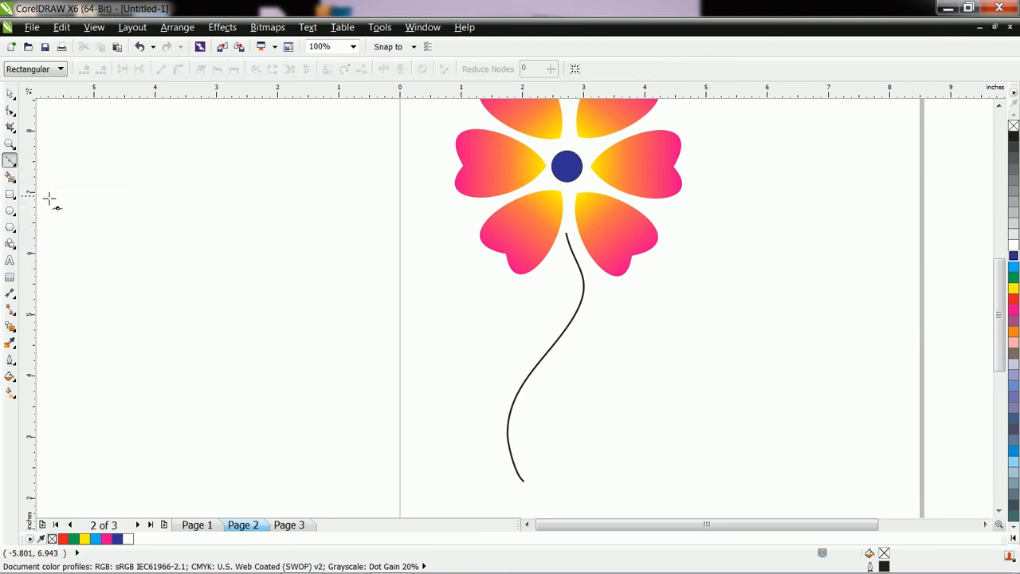
click(311, 397)
click(279, 375)
click(270, 350)
click(268, 319)
click(275, 297)
click(298, 311)
click(312, 326)
click(319, 358)
click(310, 394)
Step: Convert the leaf's segments to curves, delete the nodes between its two tips, and shift the lower tip slightly outward
click(10, 110)
drag(212, 273, 382, 440)
click(180, 71)
click(356, 266)
drag(264, 313, 333, 385)
key(Delete)
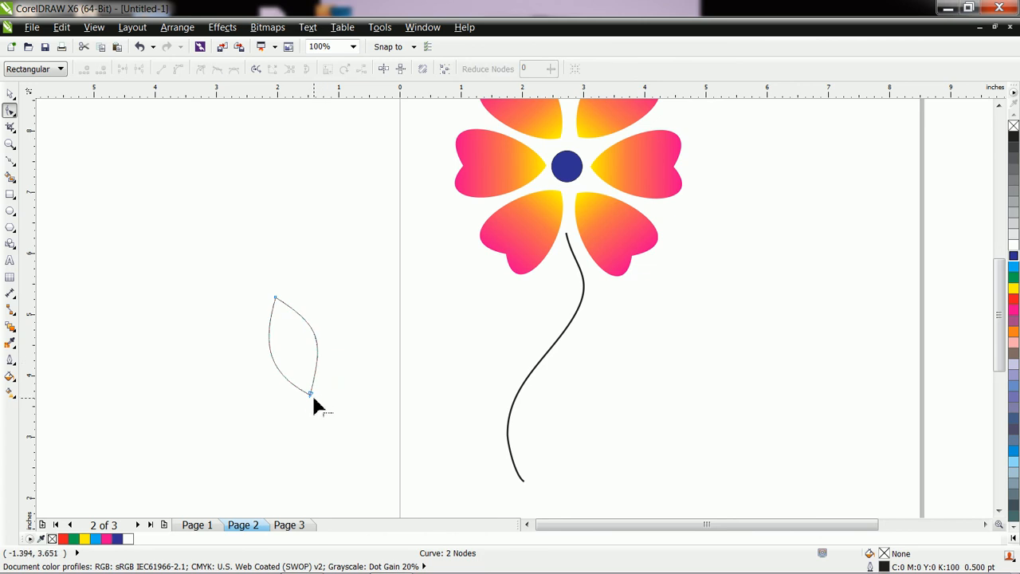
click(311, 395)
drag(313, 397, 319, 394)
click(296, 349)
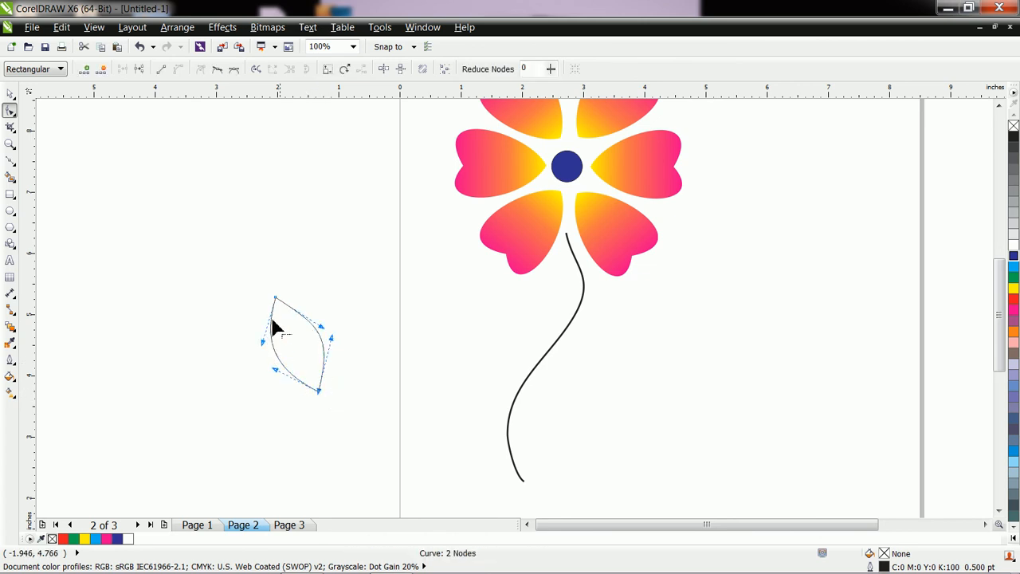
Step: Move the leaf to the stem's left side and rotate it to 12.8 degrees so its lower tip touches the stem
click(10, 94)
drag(300, 354, 473, 336)
click(473, 336)
drag(507, 388, 534, 375)
click(473, 339)
drag(483, 346, 497, 346)
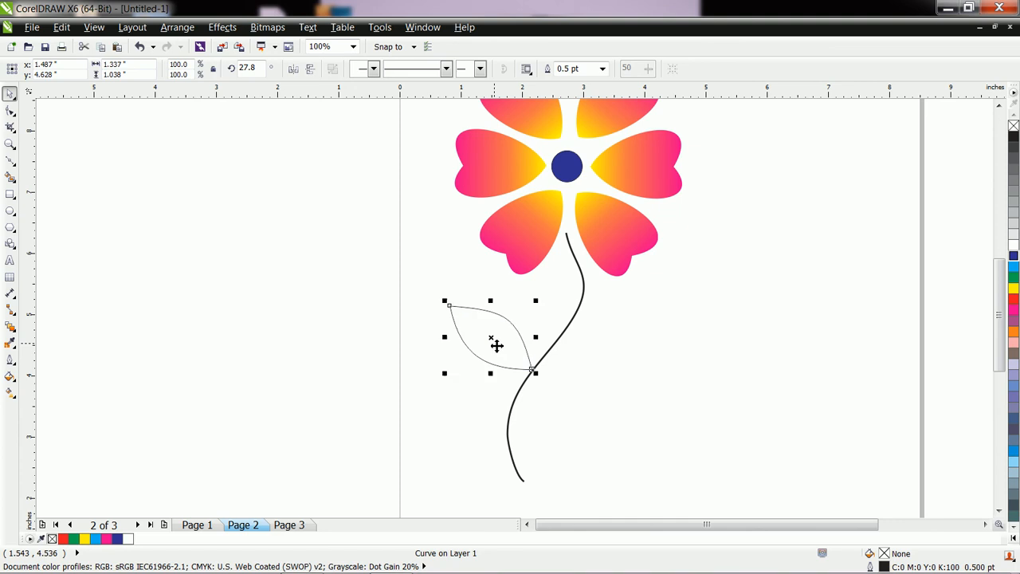
click(496, 336)
drag(448, 302, 459, 297)
click(517, 354)
drag(517, 353, 519, 352)
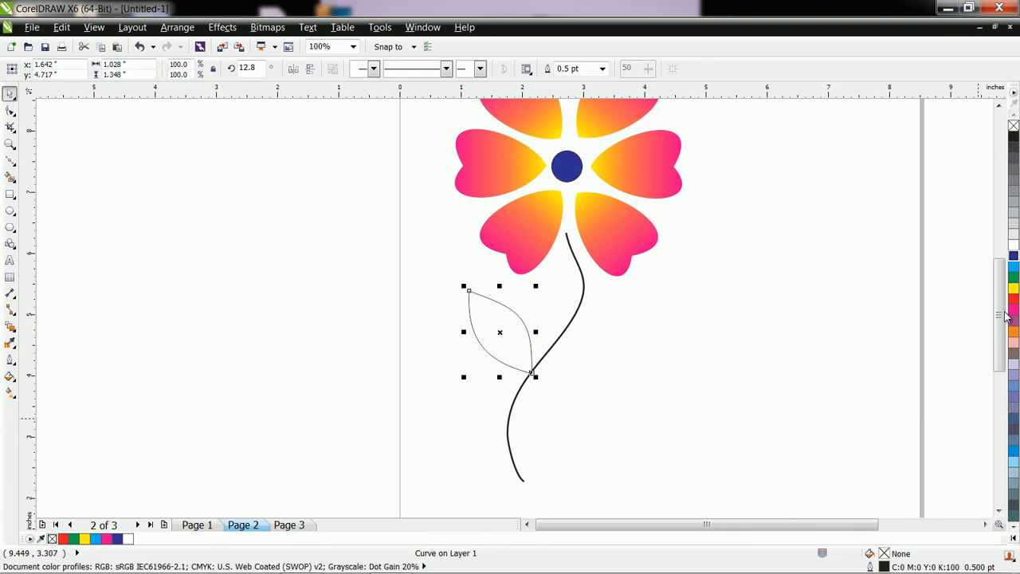
Step: Fill the leaf with green (C:70 M:0 Y:100 K:0) and remove its outline
click(1014, 279)
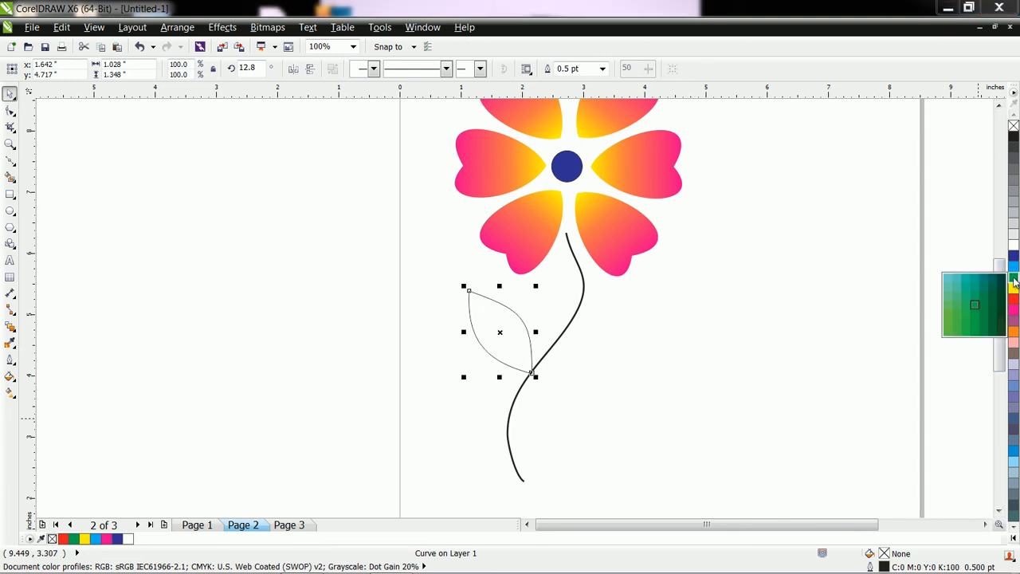
click(960, 317)
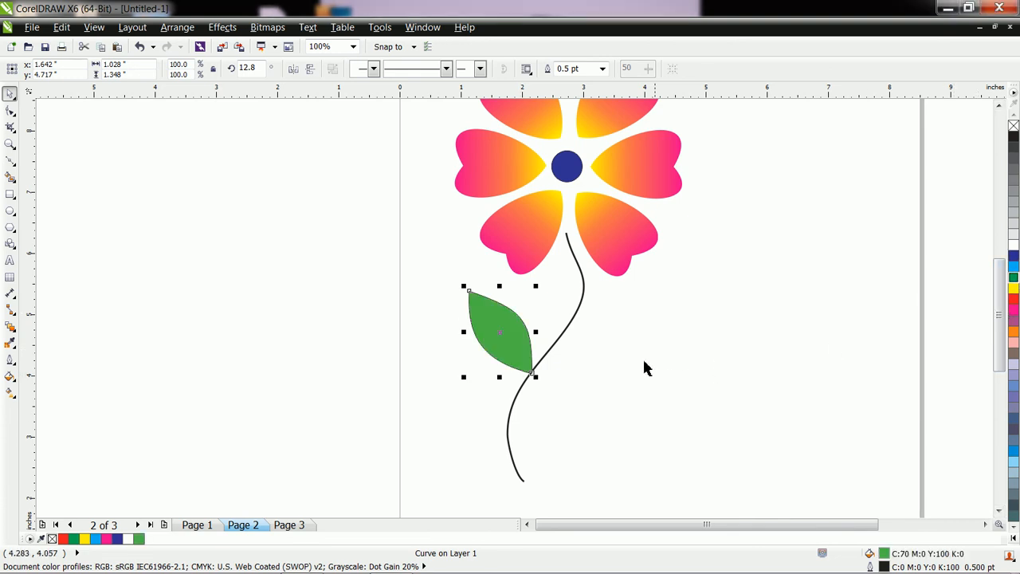
click(603, 69)
click(598, 84)
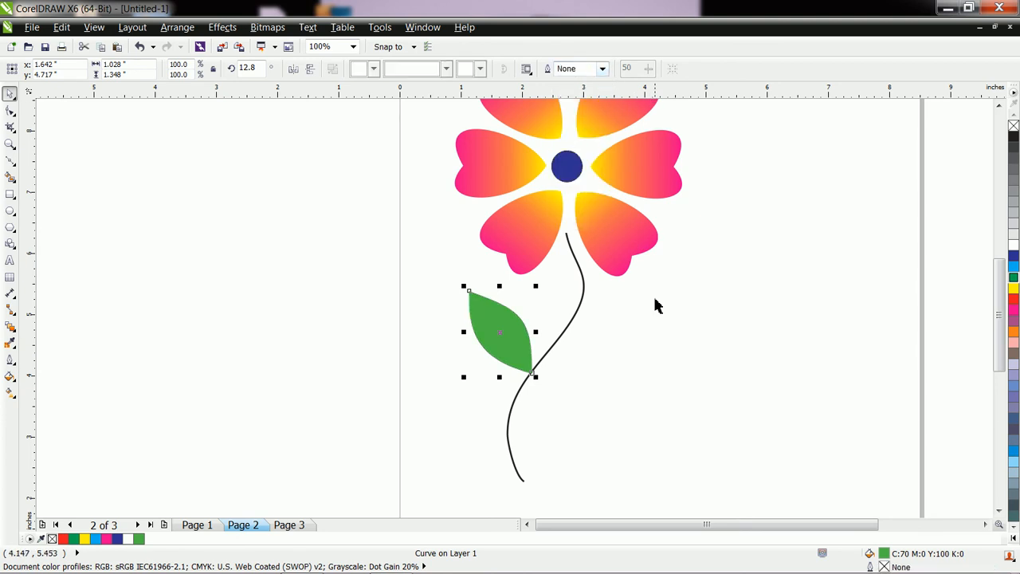
click(674, 399)
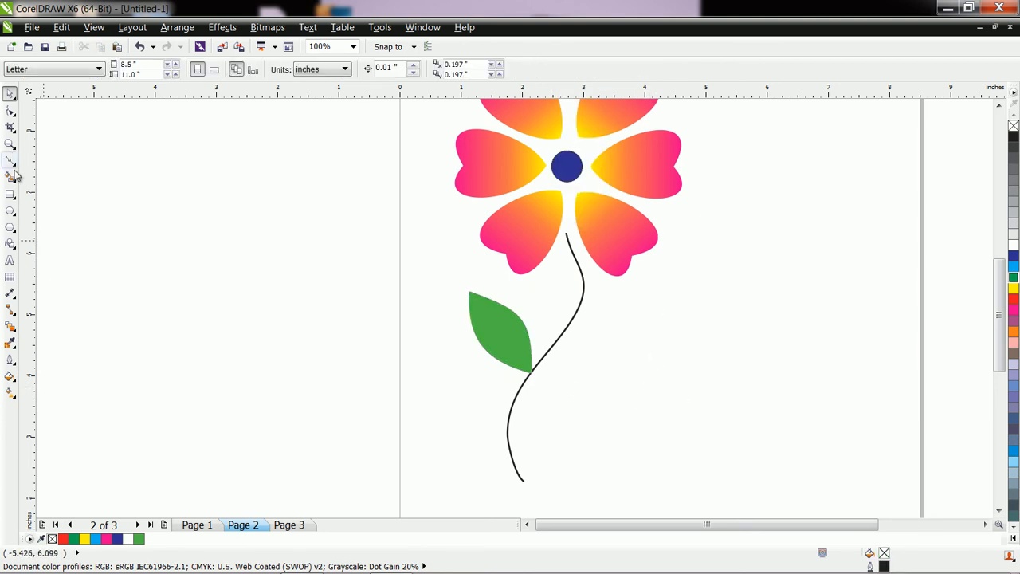
Step: Draw a freehand vein line inside the leaf, from its lower tip toward the middle, about 0.52 by 0.67 inches
click(11, 128)
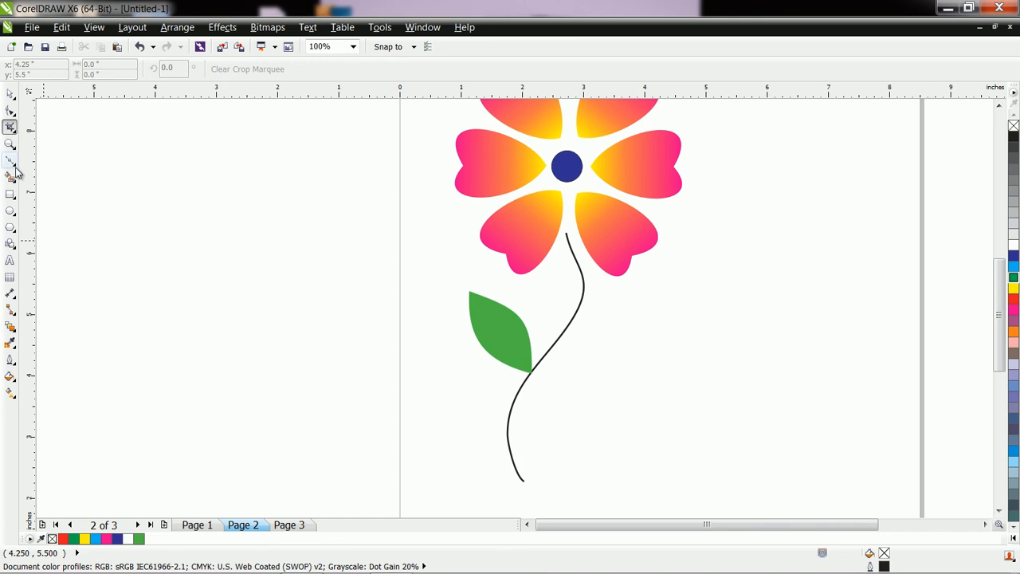
click(15, 166)
click(45, 165)
scroll(515, 359, up, 1)
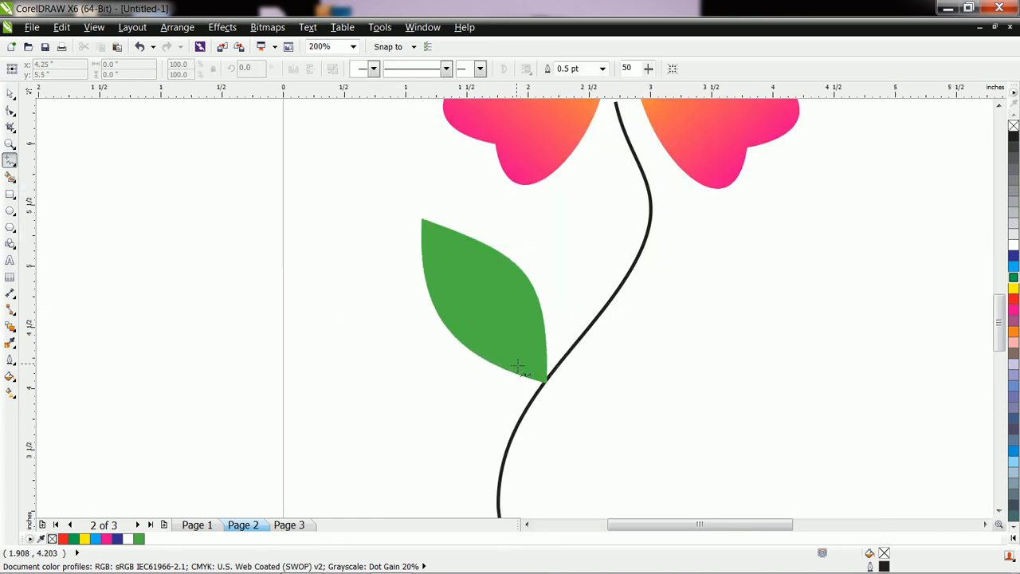
drag(544, 384, 482, 300)
Step: Delete the vein's intermediate nodes and extend its upper end toward the leaf's upper tip
click(10, 111)
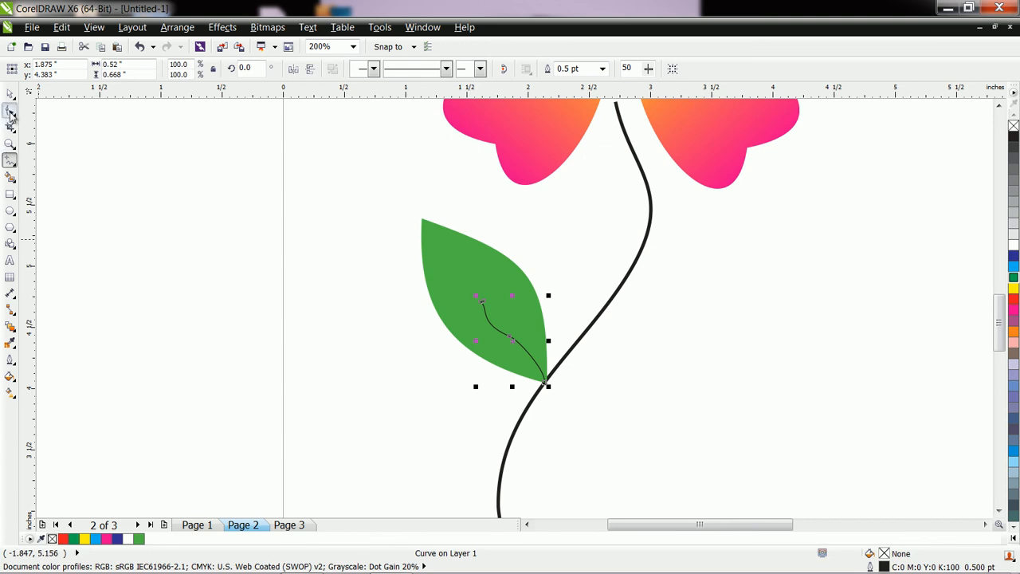
click(510, 343)
key(Delete)
drag(481, 300, 443, 258)
key(Delete)
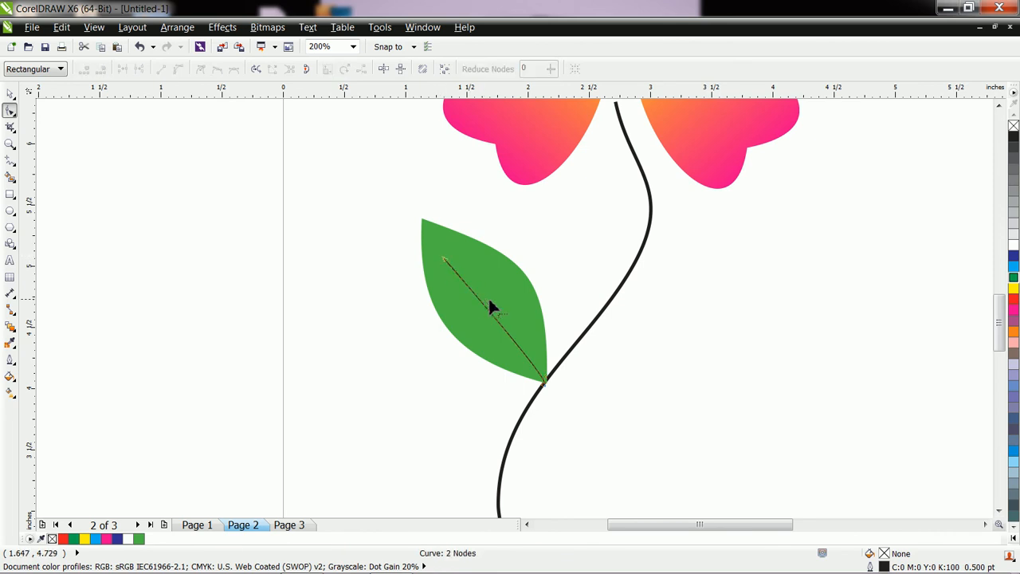
Step: Bend the leaf vein into a gentle S-curve by adjusting the control handles at both ends
click(444, 258)
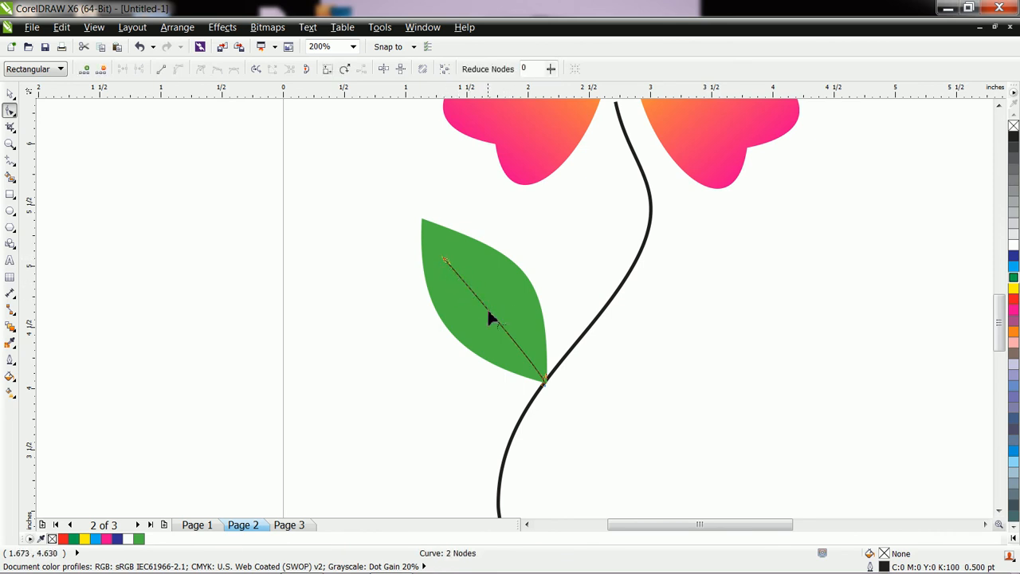
scroll(491, 325, up, 3)
scroll(492, 315, down, 2)
drag(403, 190, 500, 214)
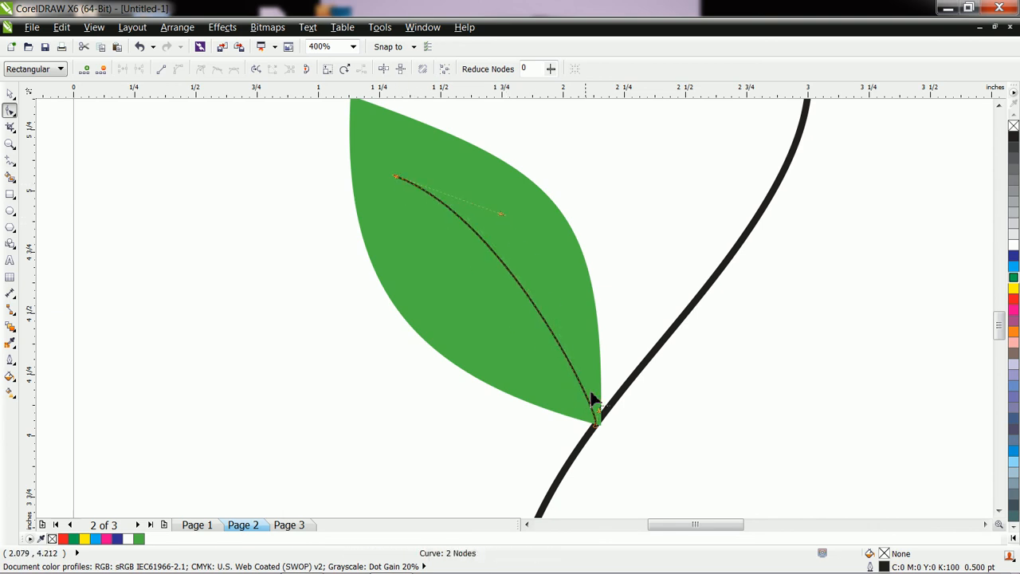
drag(599, 415, 500, 350)
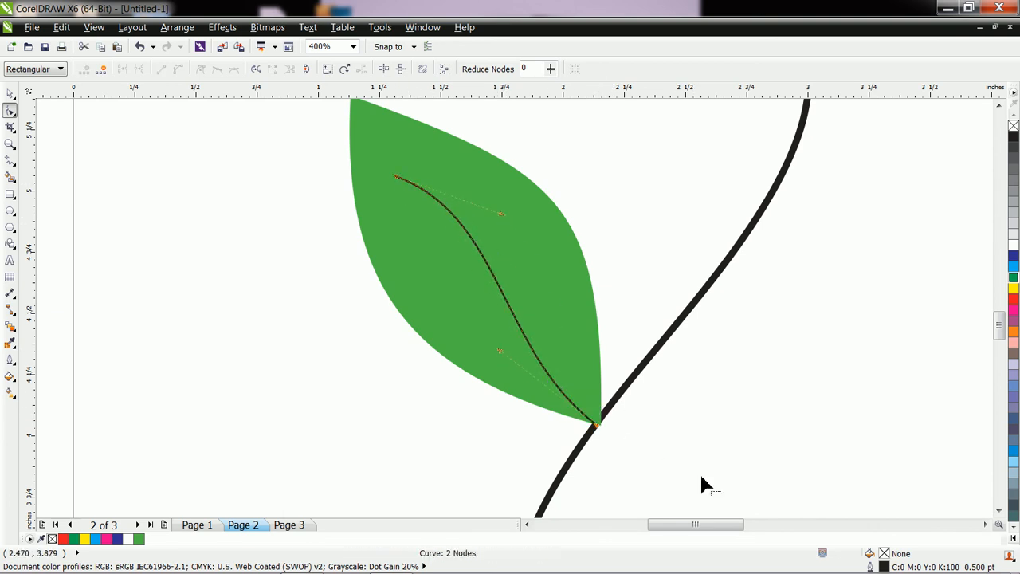
Step: Set the vein's outline color to dark green (C:97 M:38 Y:100 K:40)
click(12, 364)
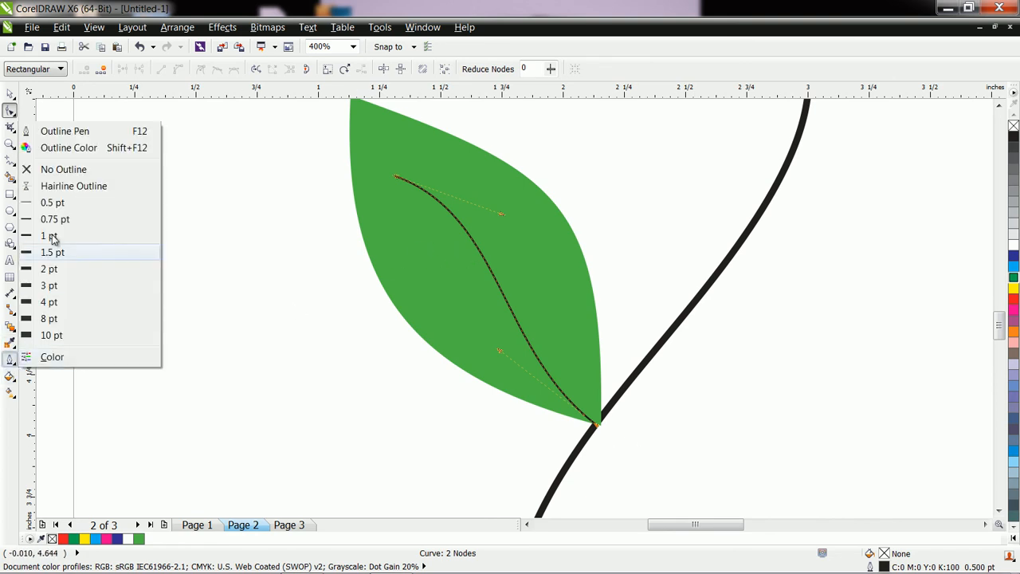
click(69, 148)
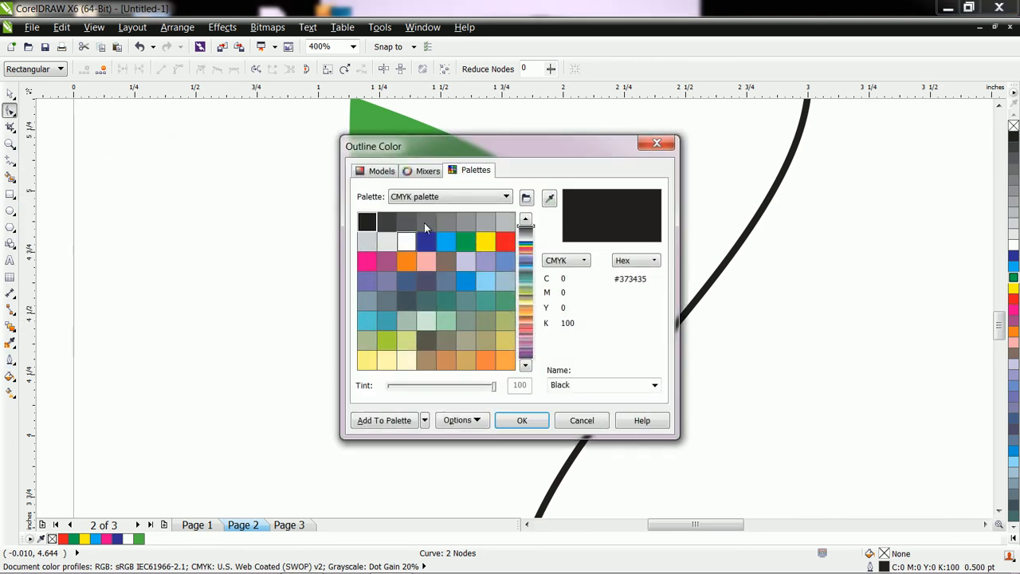
drag(525, 149, 279, 198)
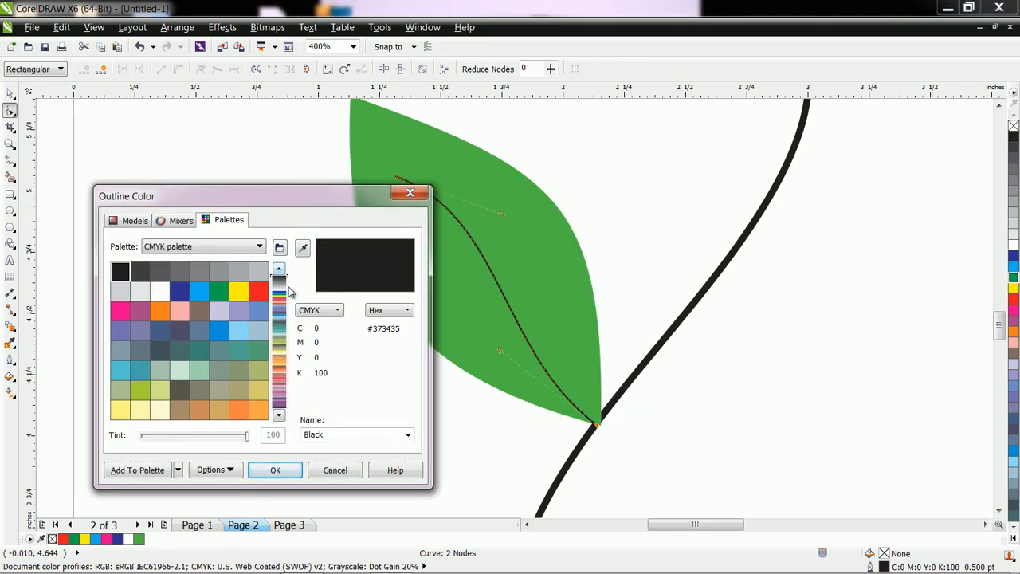
click(217, 291)
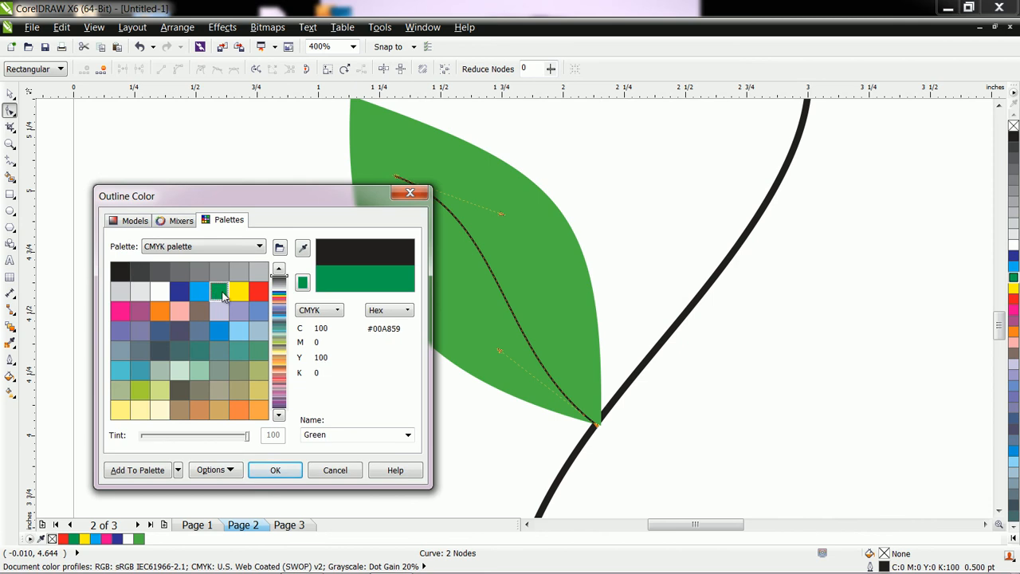
click(180, 221)
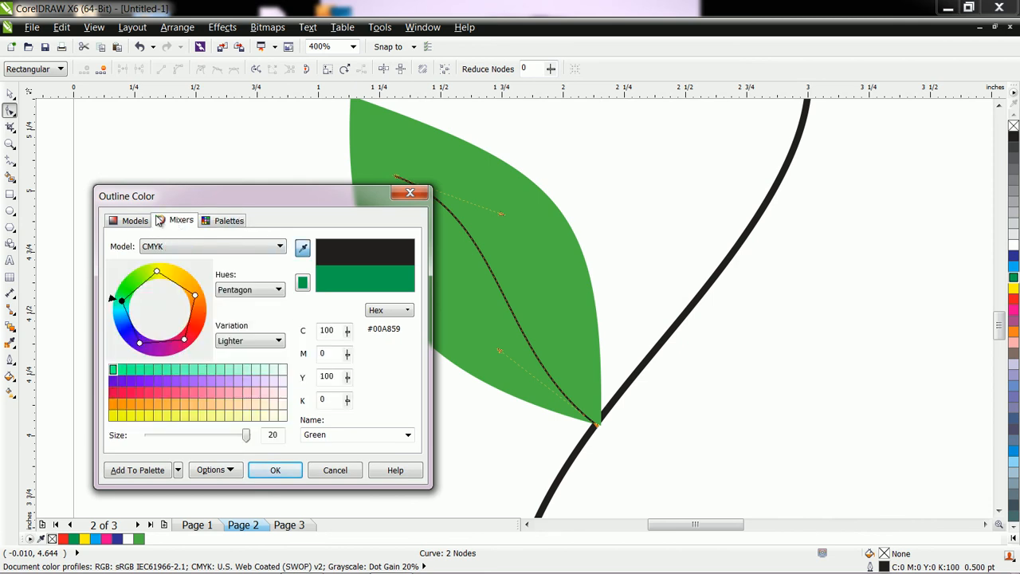
click(145, 220)
drag(269, 331, 266, 380)
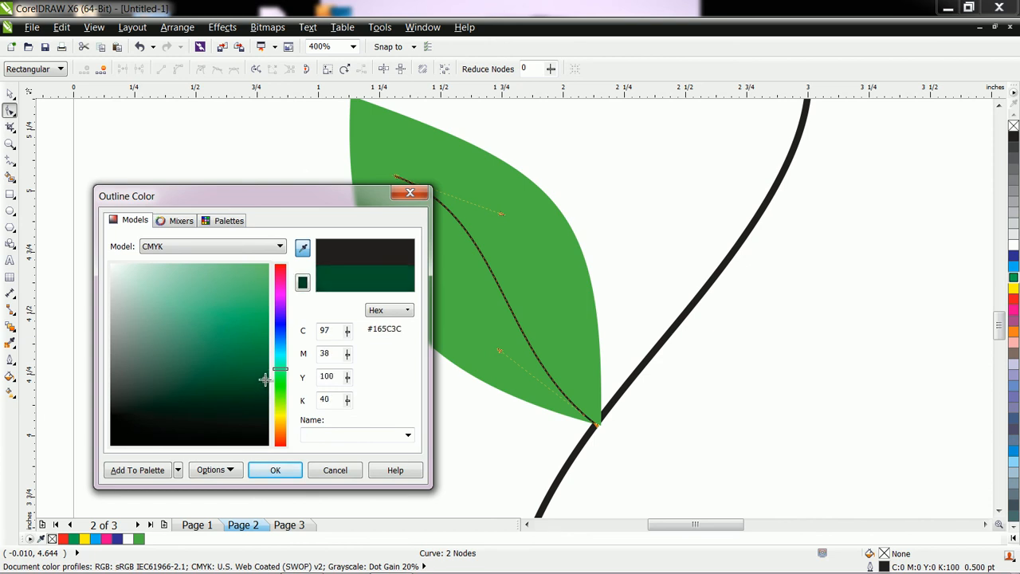
click(275, 470)
Step: Make a horizontally mirrored copy of the leaf with its vein and move it to the stem's right side
scroll(586, 335, down, 2)
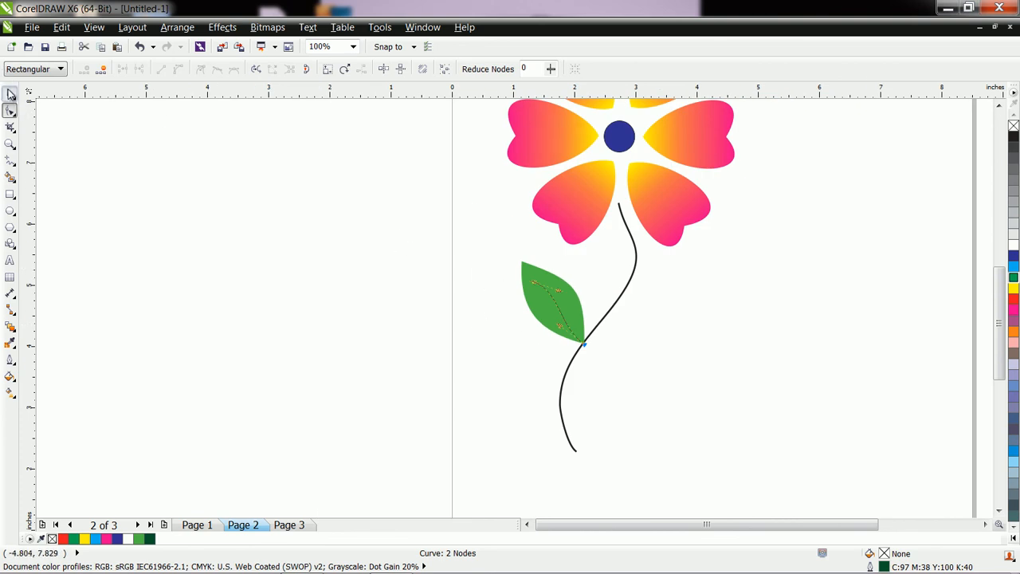
click(9, 94)
drag(492, 243, 602, 375)
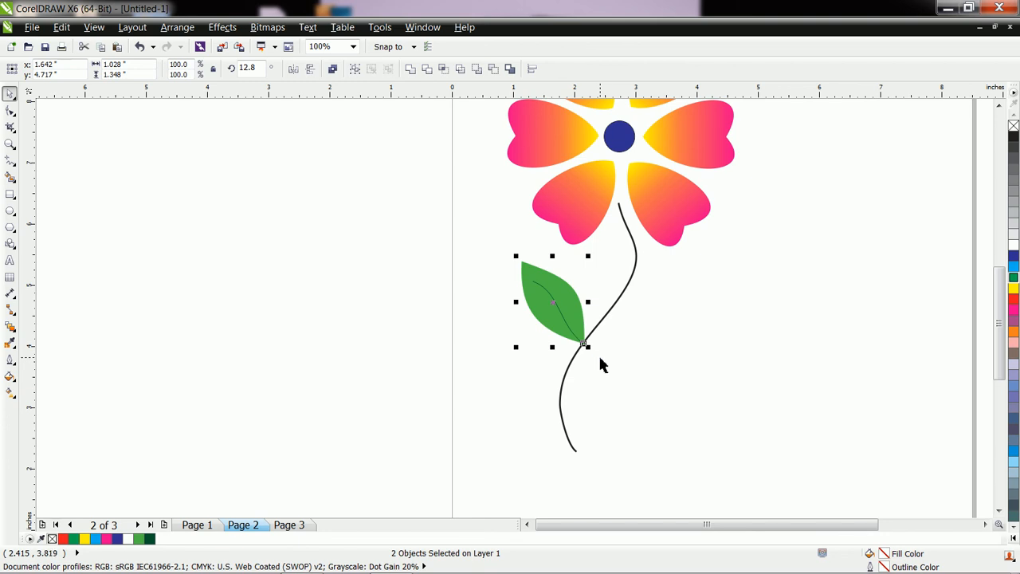
click(293, 68)
drag(550, 295, 649, 327)
Step: Rotate the copied leaf to 130.6 degrees and position it so its inner tip touches the stem below the first leaf
click(649, 328)
drag(678, 276, 721, 297)
drag(650, 322, 691, 287)
drag(636, 344, 610, 366)
click(616, 364)
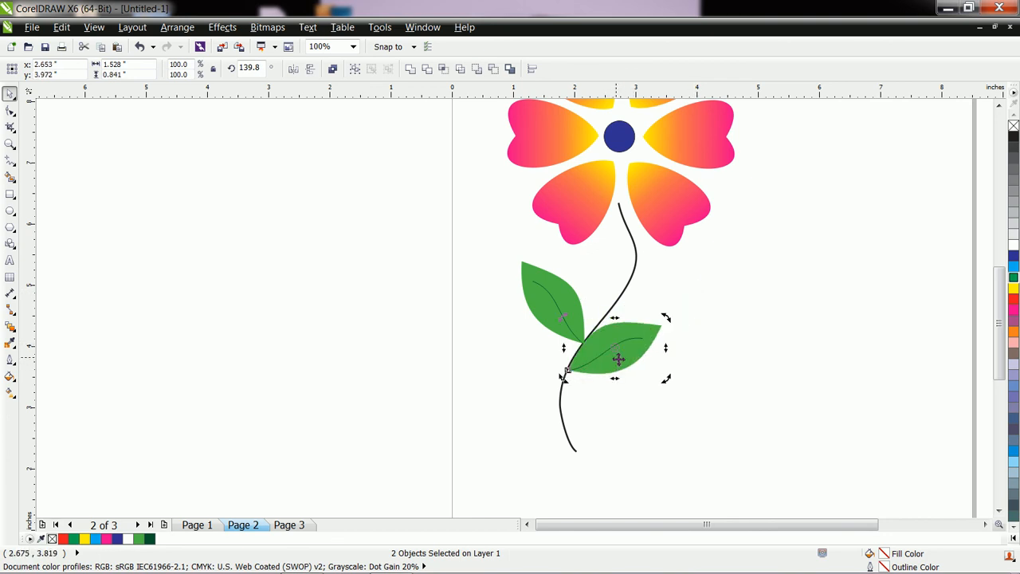
drag(664, 321, 641, 365)
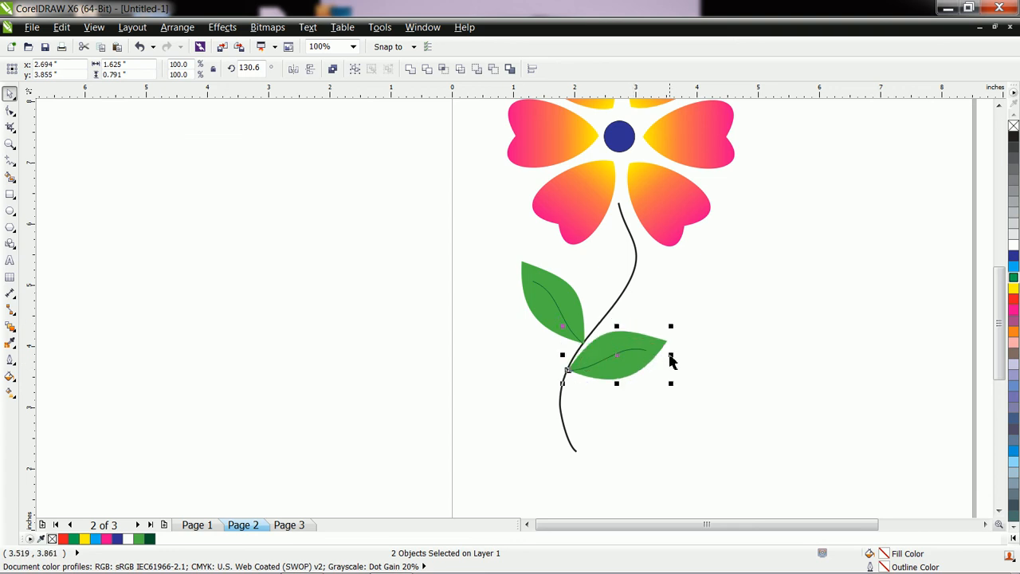
click(696, 348)
Step: Reshape the right leaf's upper edge with a slight inward curve, and shorten and lower the outer end of its vein
click(11, 113)
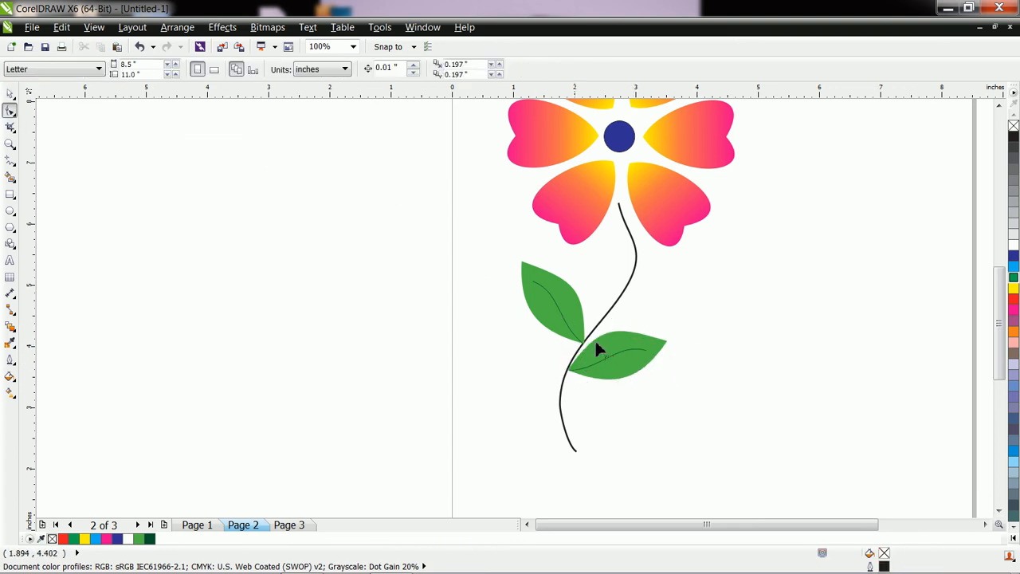
click(645, 365)
click(665, 342)
drag(617, 327, 602, 349)
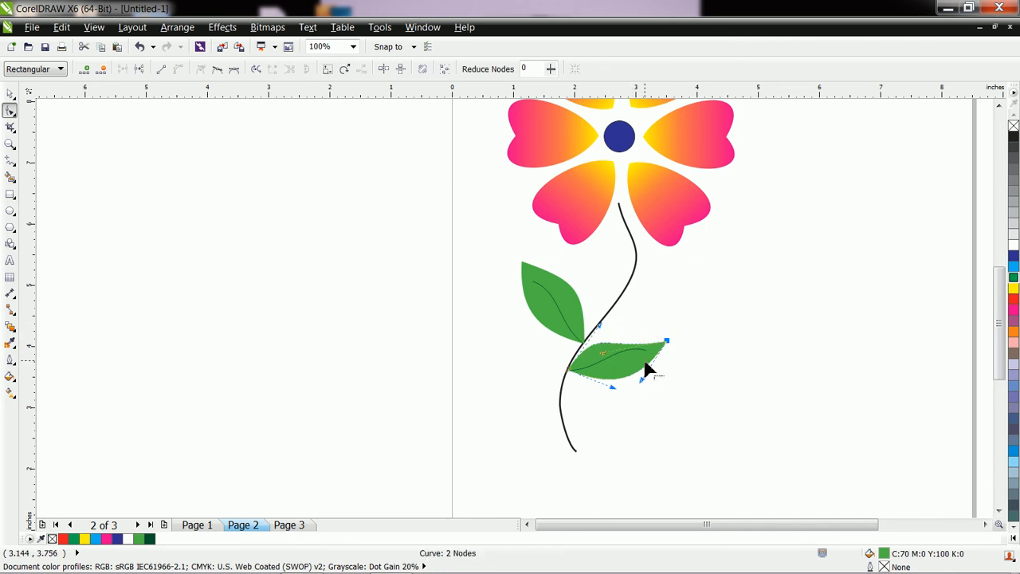
click(635, 350)
drag(645, 350, 631, 365)
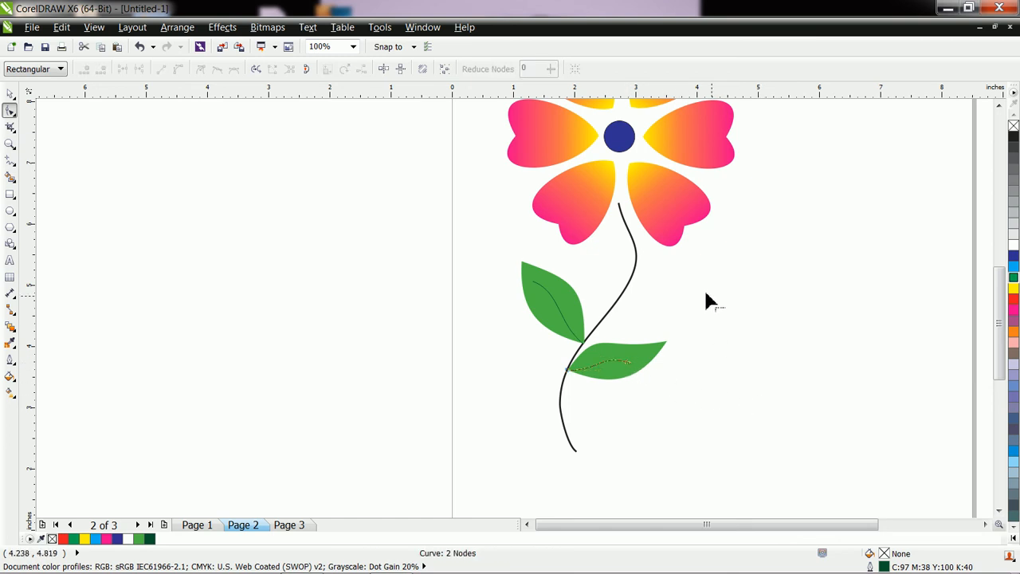
click(10, 95)
click(490, 393)
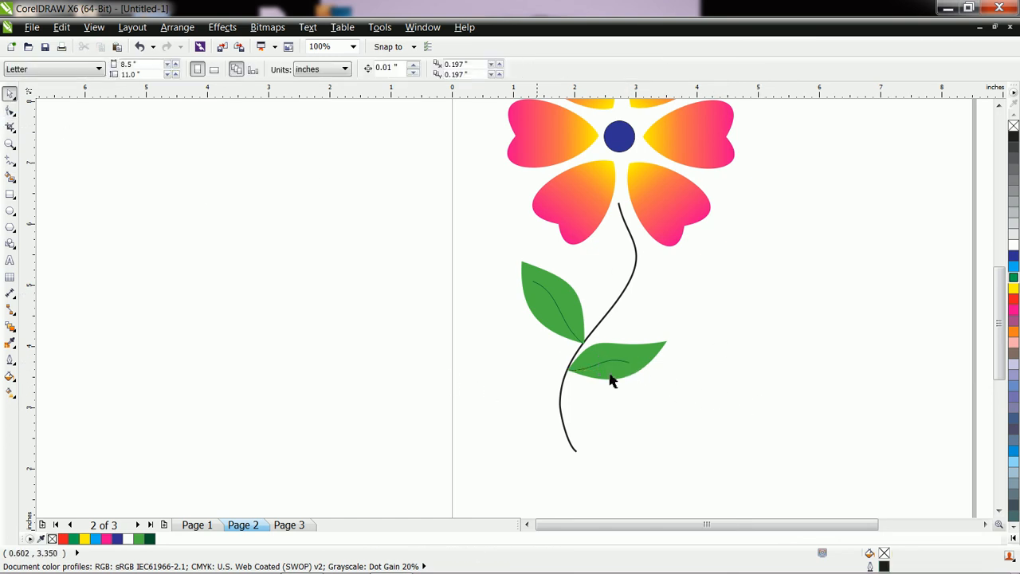
Step: Group the whole flower with its stem and leaves and move the group right toward the page's center
scroll(746, 355, down, 2)
drag(547, 162, 823, 464)
click(354, 70)
click(694, 295)
drag(719, 285, 777, 271)
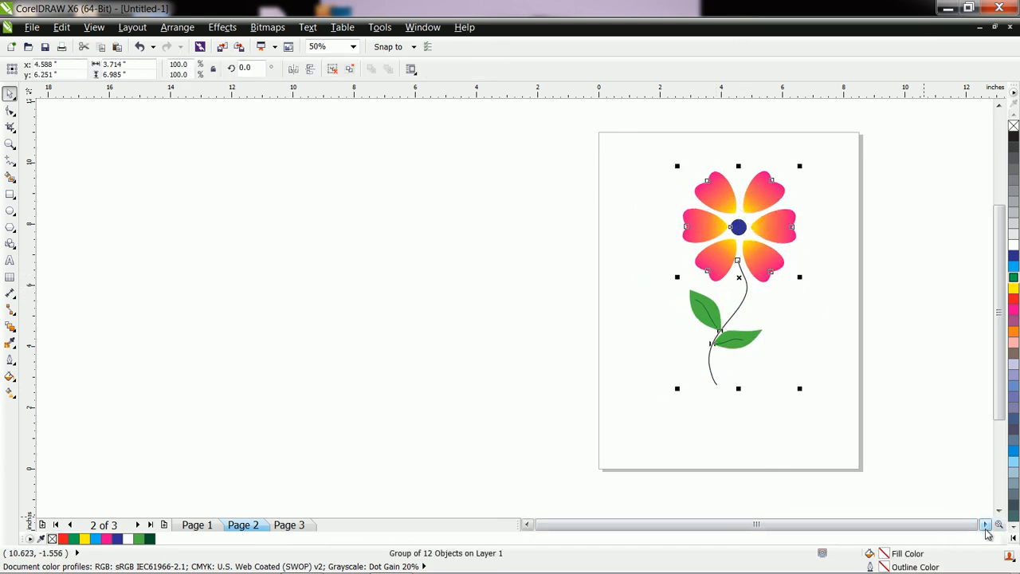
Step: Switch to Page 3 to consult the reference sketches
click(985, 525)
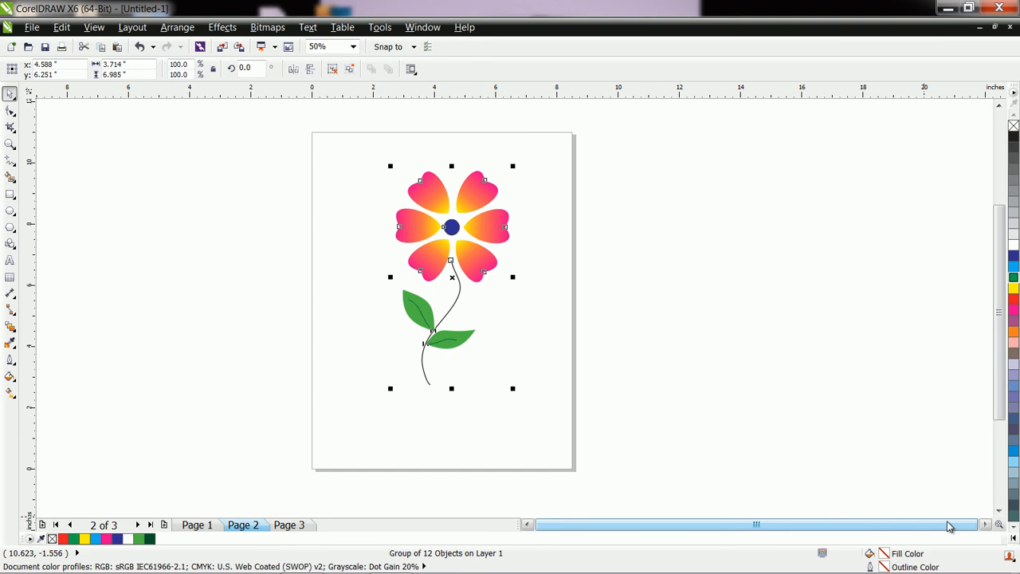
click(288, 526)
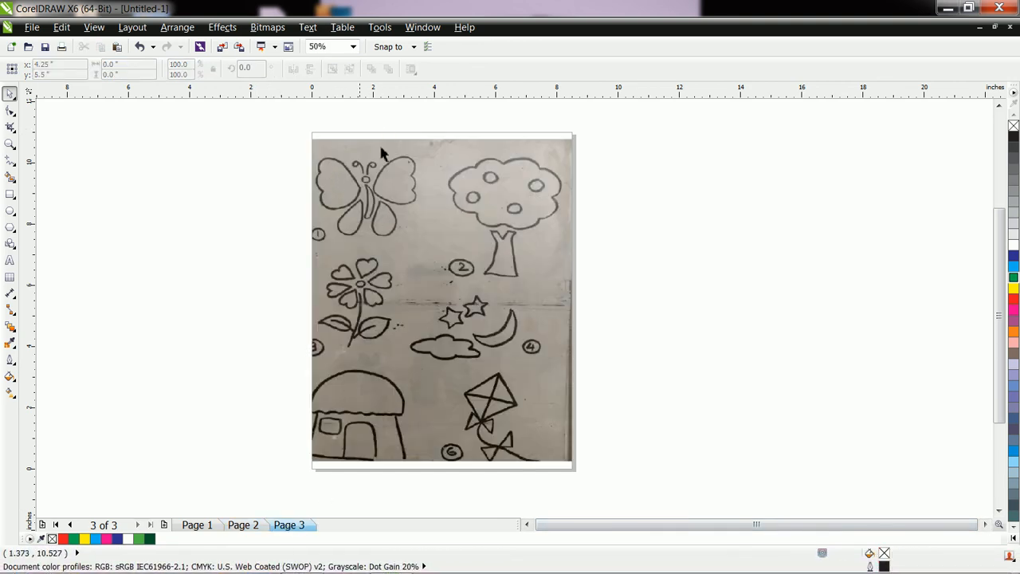